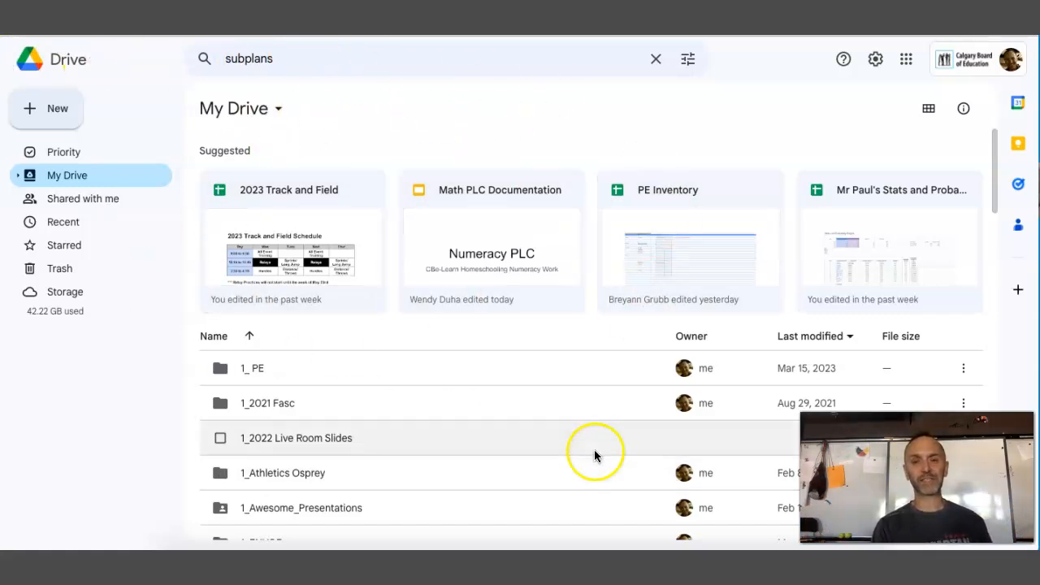
{"action": "left_click", "coordinate": [907, 60]}
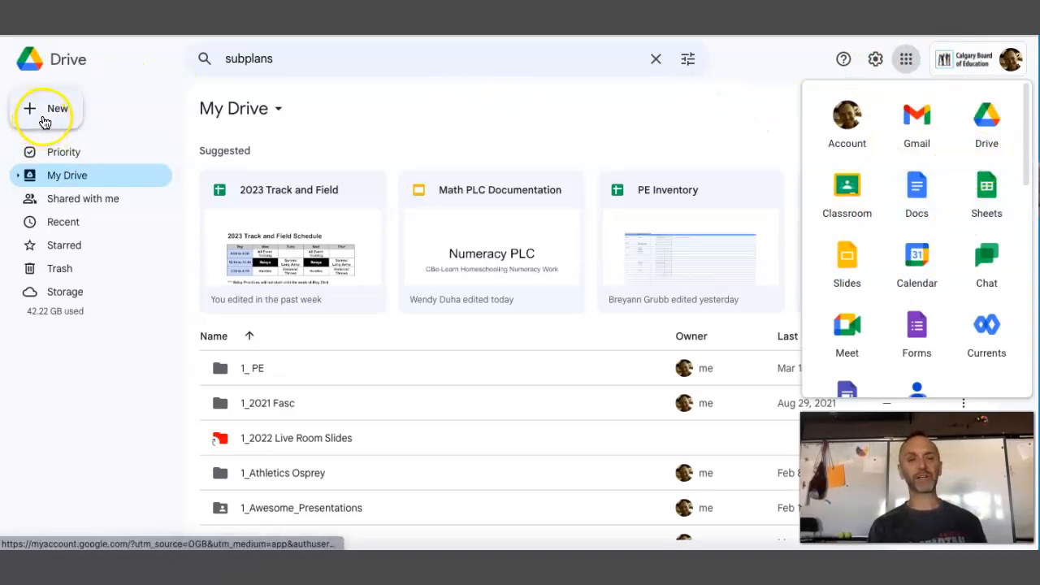
{"action": "left_click", "coordinate": [253, 366]}
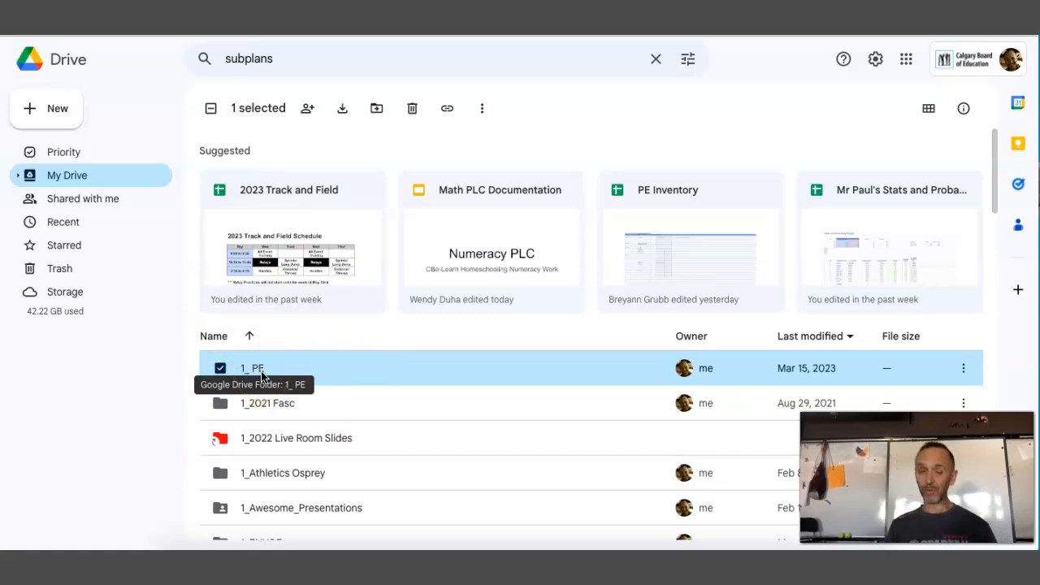
{"action": "left_click", "coordinate": [53, 120]}
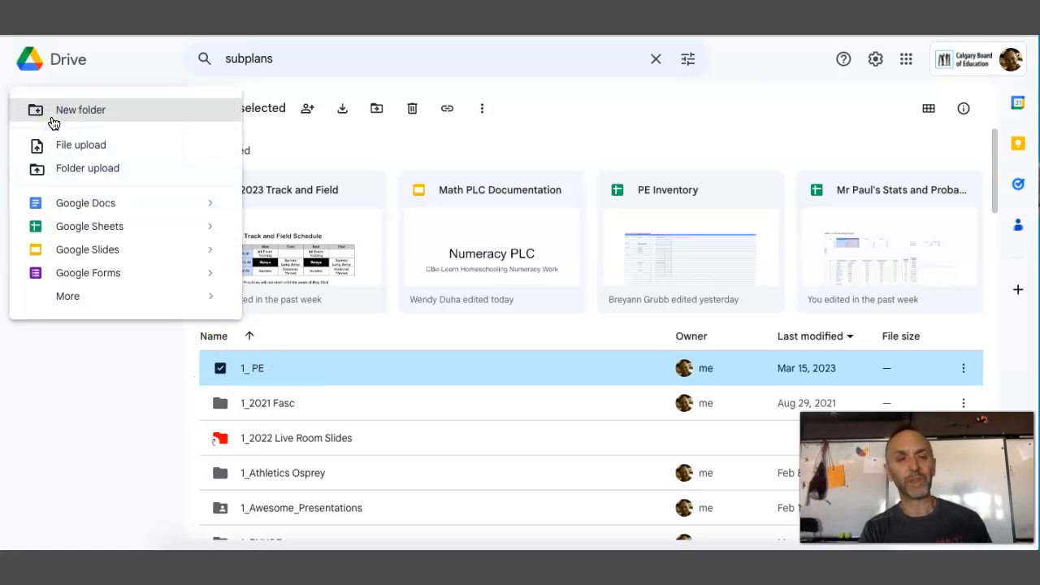
{"action": "left_click", "coordinate": [74, 181]}
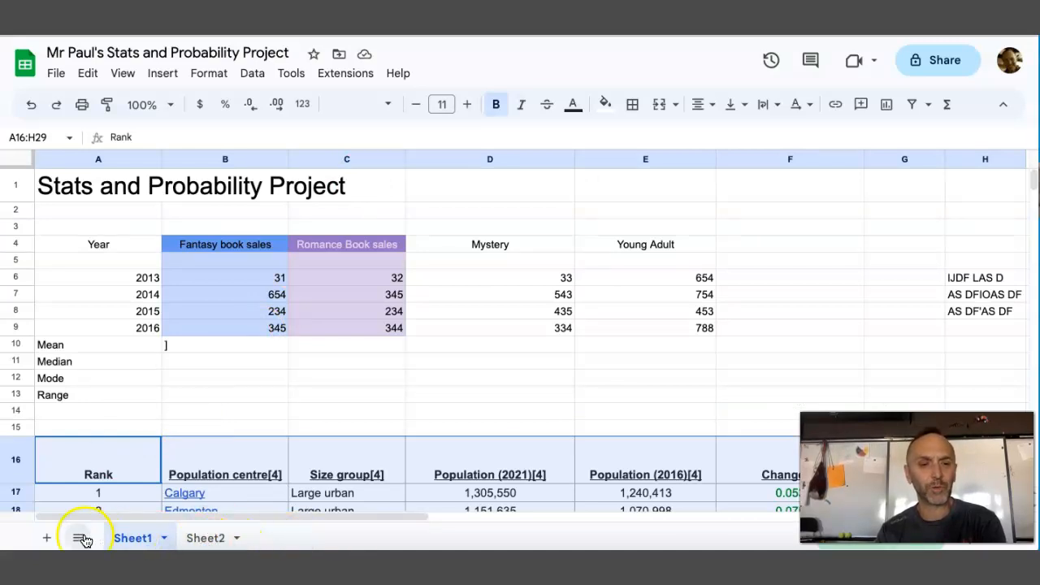
Add a new blank sheet to the spreadsheet and set its zoom to 125%
{"action": "left_click", "coordinate": [48, 538]}
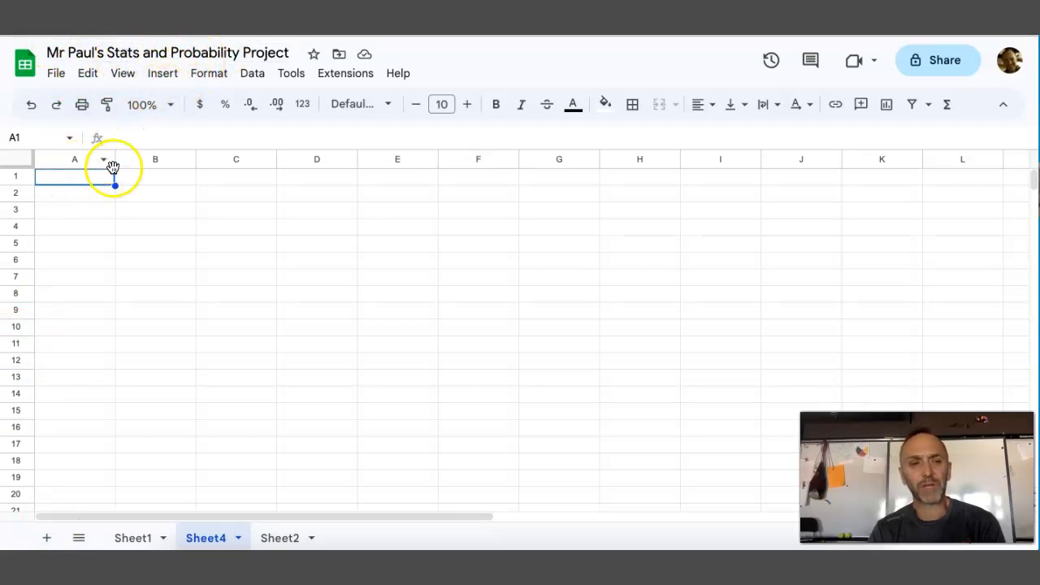
{"action": "left_click", "coordinate": [164, 111]}
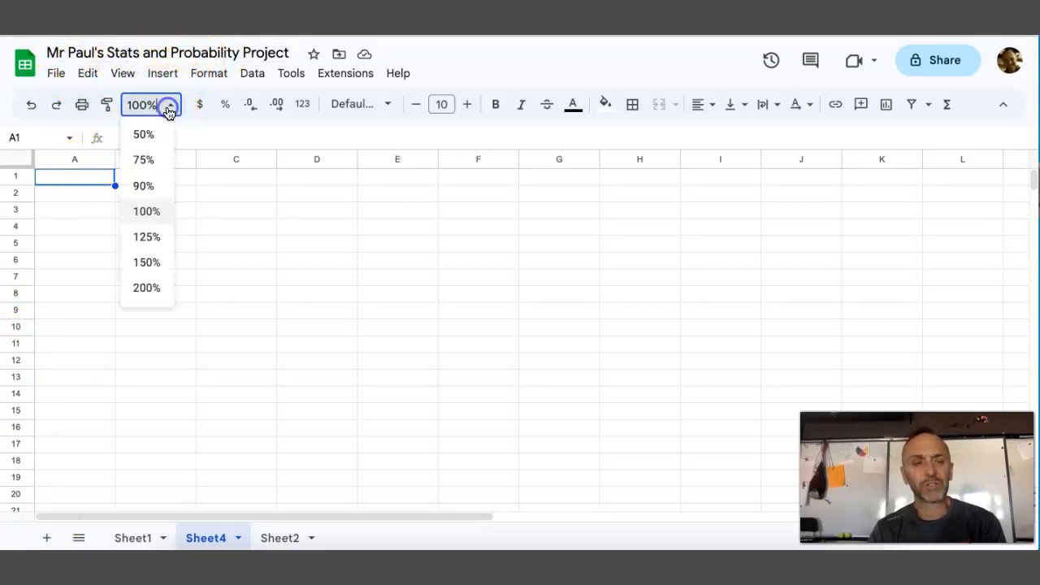
{"action": "left_click", "coordinate": [146, 243]}
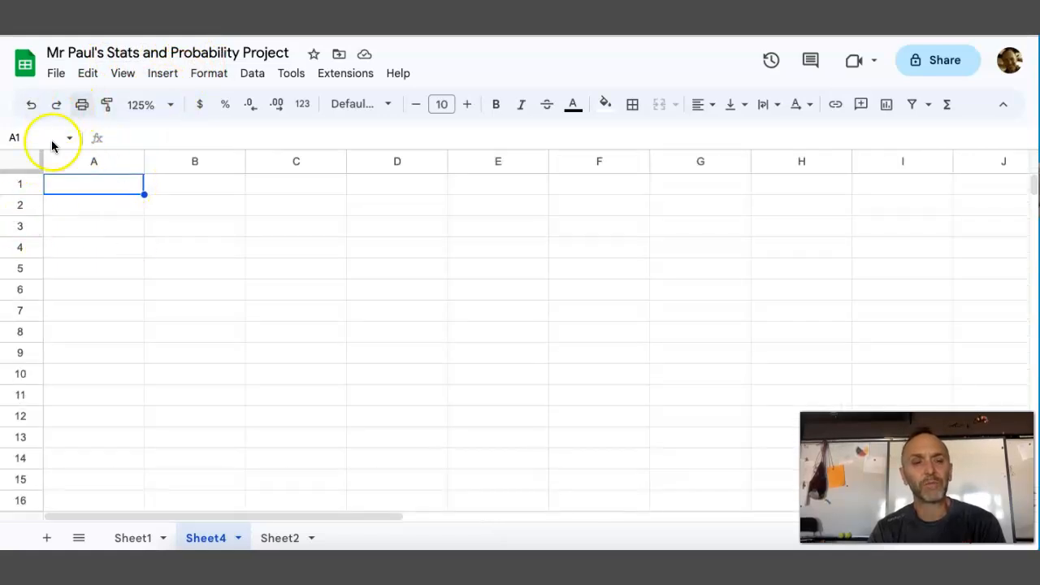
Enter a title in cell A1 made of the teacher's name followed by "stats and probability project."
{"action": "left_click", "coordinate": [100, 183]}
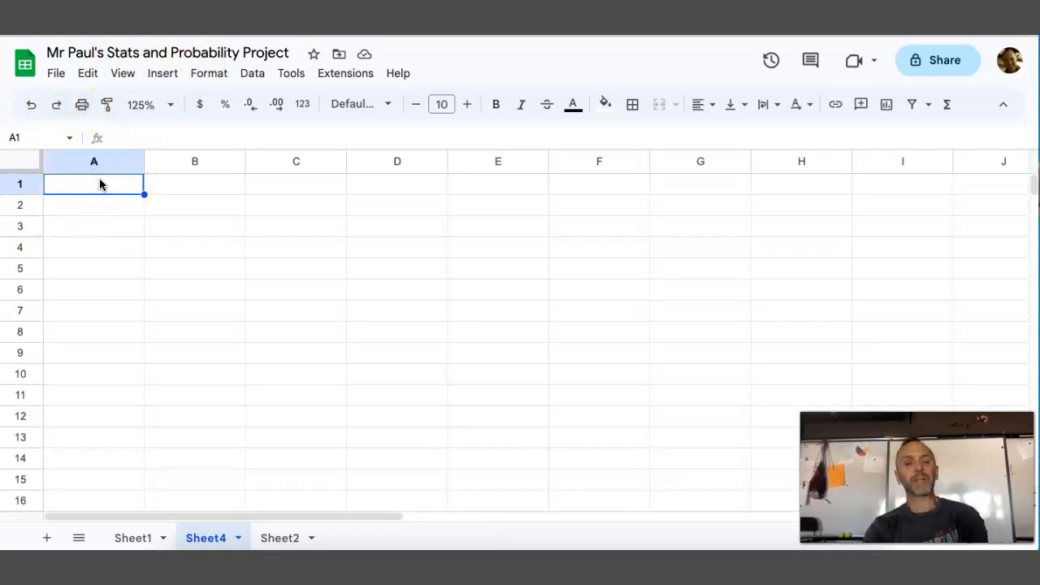
{"action": "type", "text": "Mr. Paul's s"}
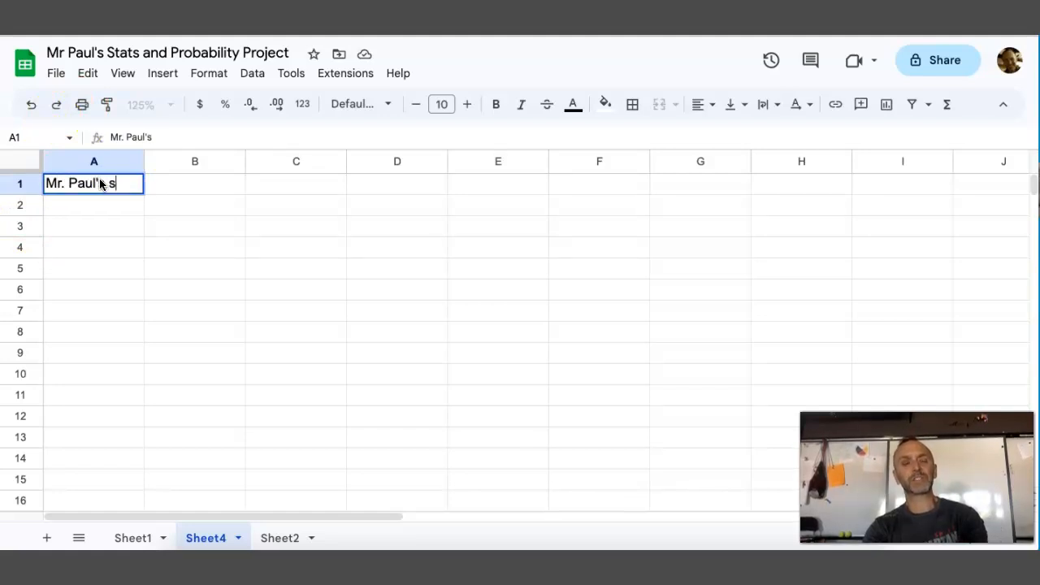
{"action": "type", "text": "tats and proba"}
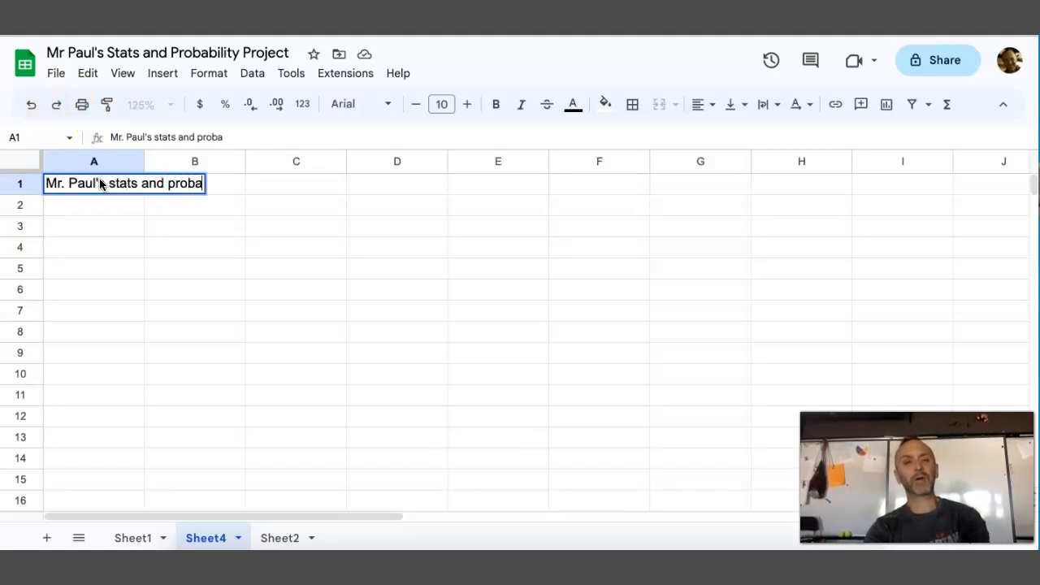
{"action": "type", "text": "bility pro"}
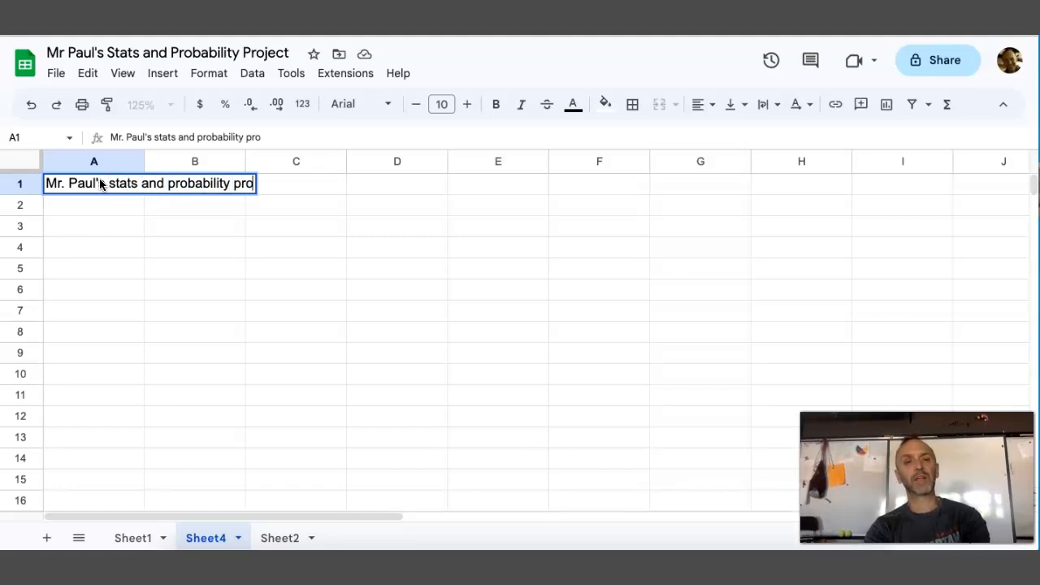
{"action": "type", "text": "ject."}
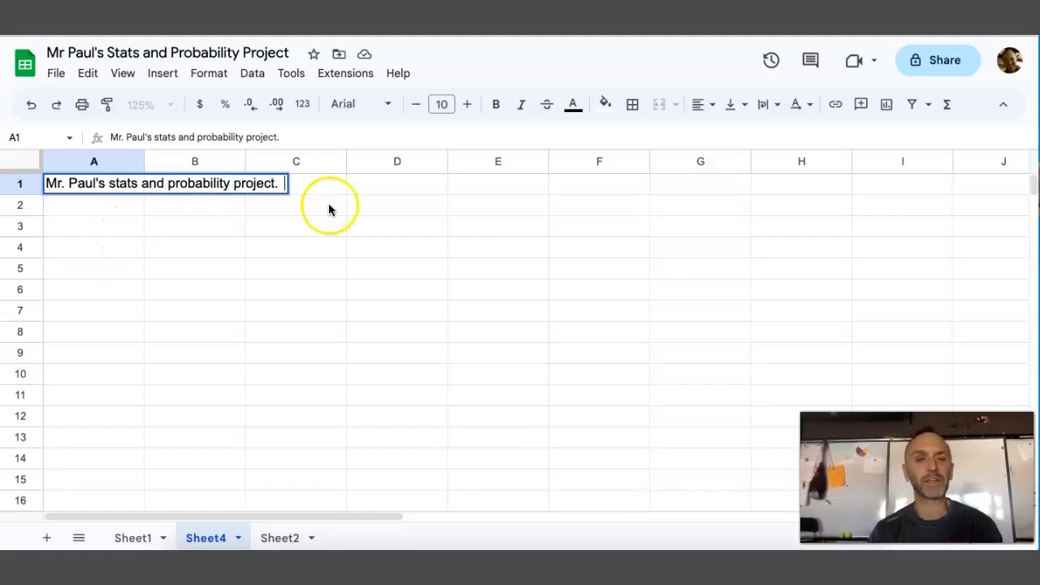
Set the font size of the title text in A1 to 24
{"action": "triple_click", "coordinate": [162, 181]}
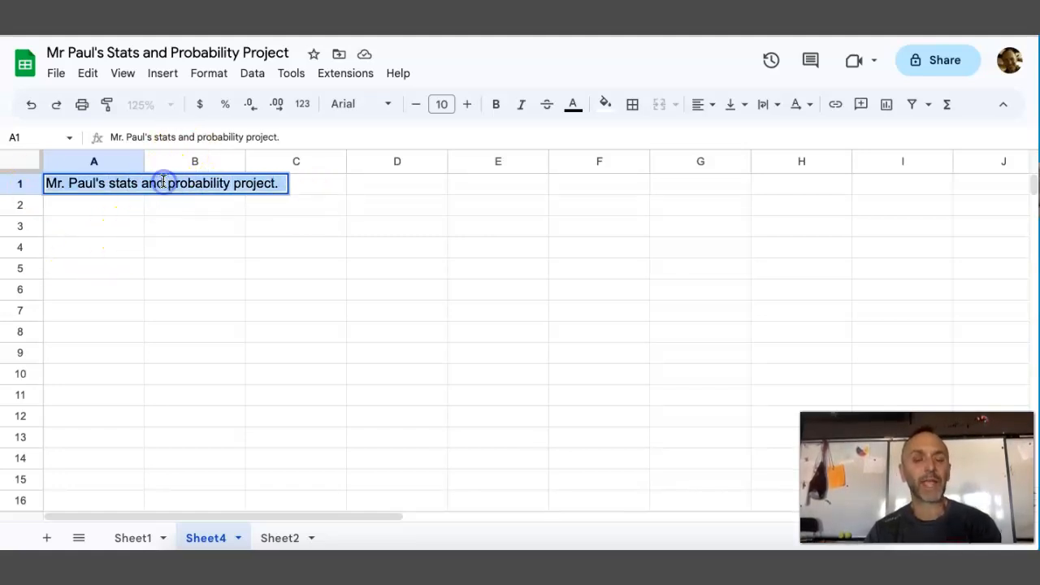
{"action": "left_click", "coordinate": [443, 104]}
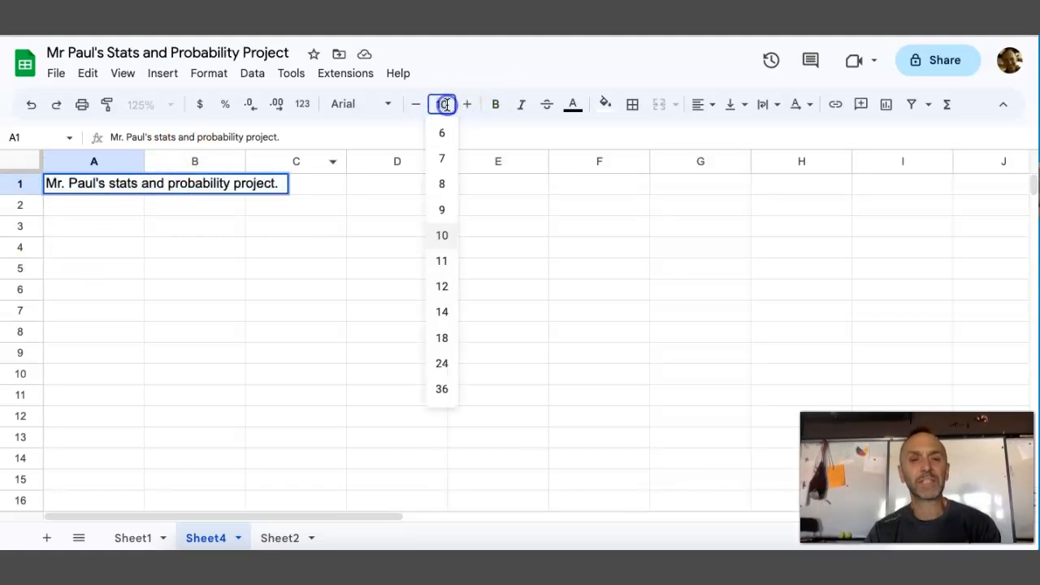
{"action": "type", "text": "24"}
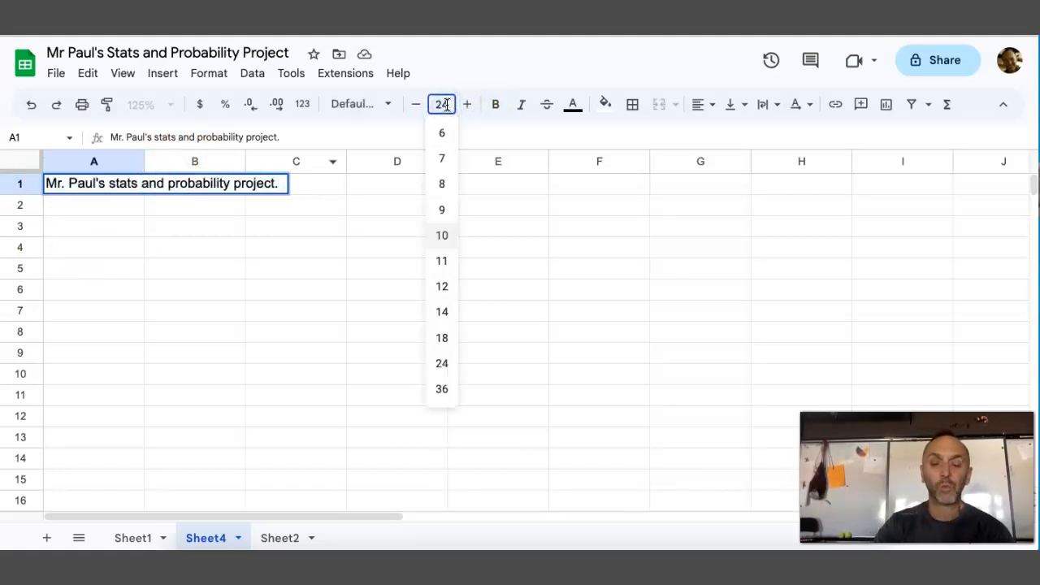
{"action": "key", "text": "Return"}
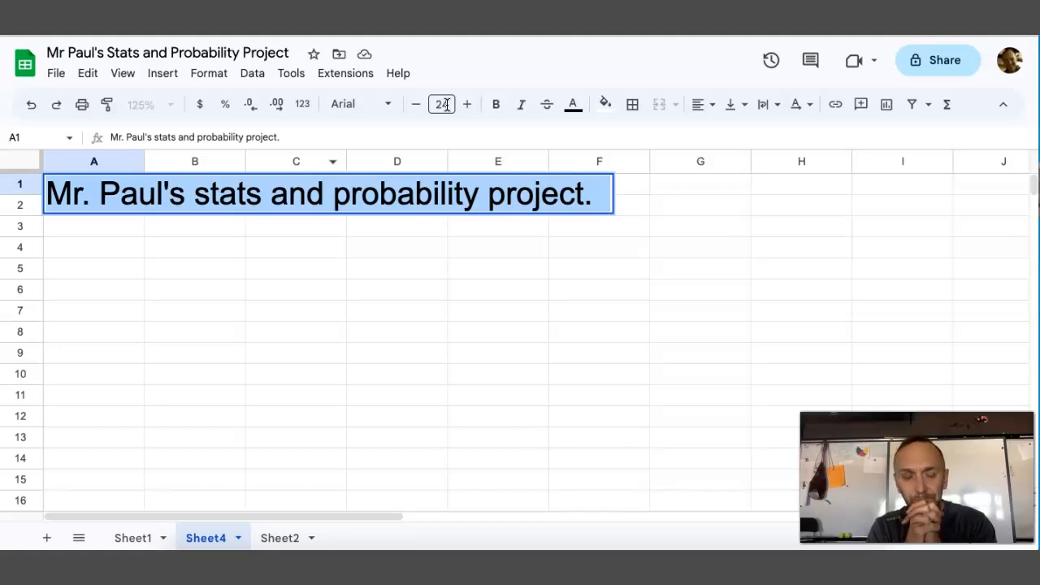
Switch to Sheet1, go to the population table starting at row 16, and snooze the calendar reminder
{"action": "left_click", "coordinate": [133, 538]}
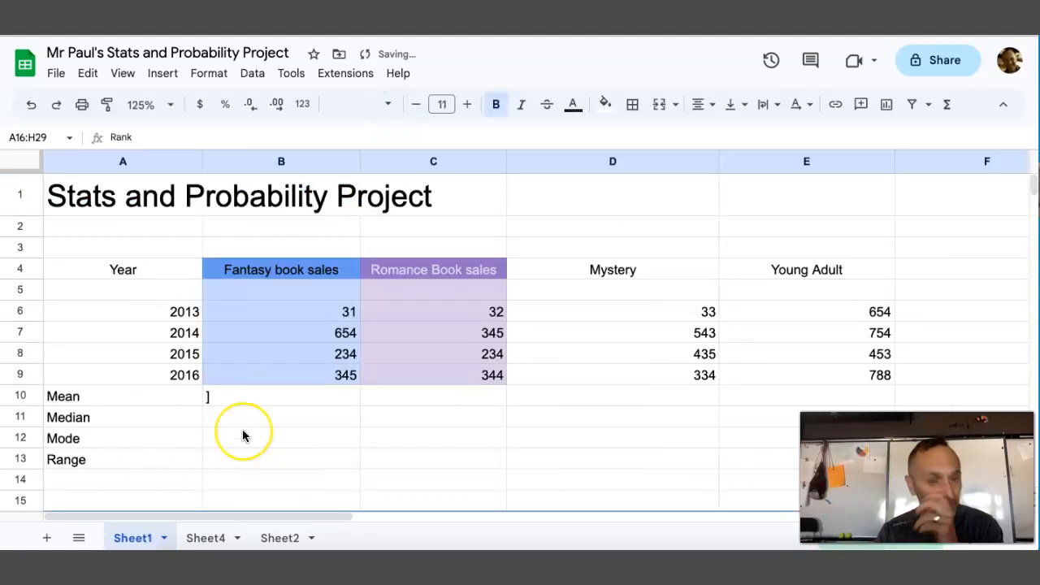
{"action": "scroll", "coordinate": [242, 435], "scroll_direction": "down", "scroll_amount": 5}
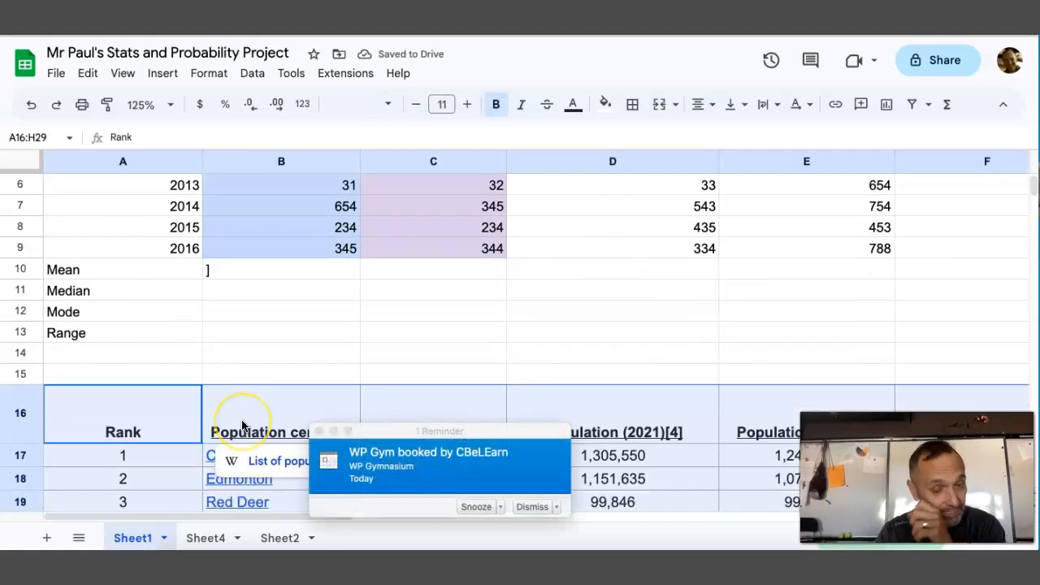
{"action": "scroll", "coordinate": [242, 424], "scroll_direction": "down", "scroll_amount": 2}
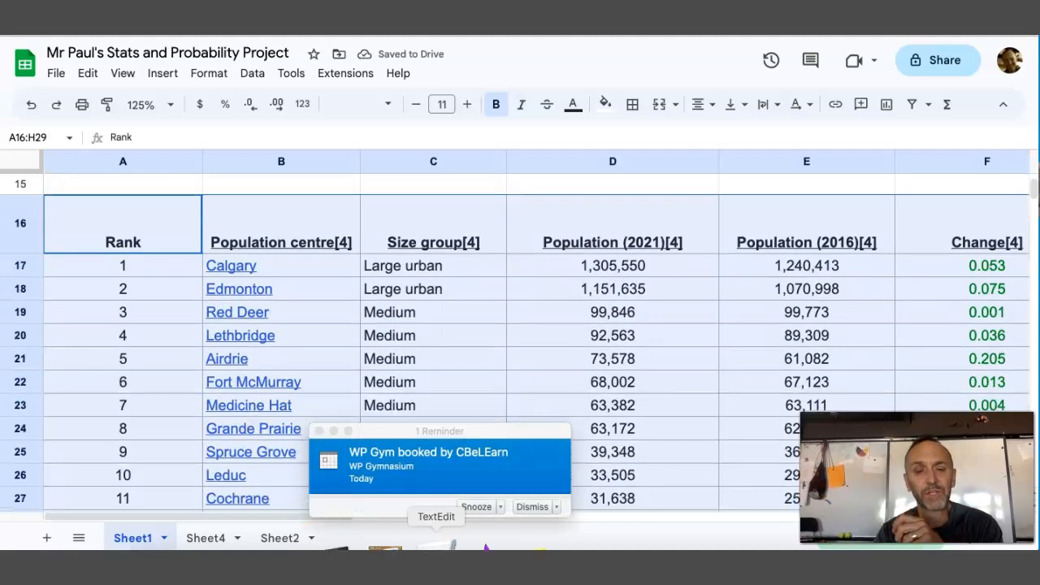
{"action": "left_click", "coordinate": [477, 507]}
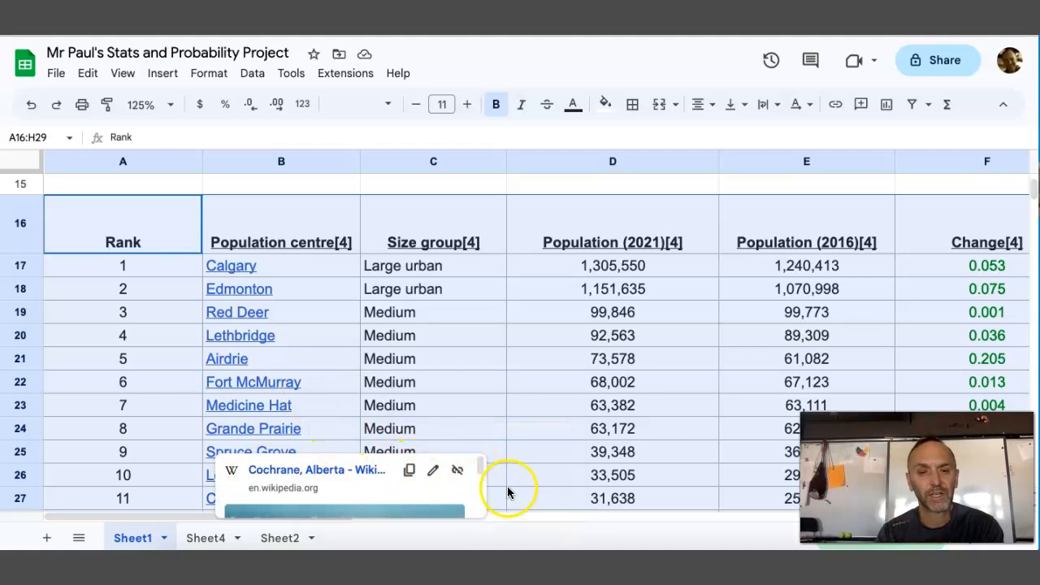
Examine the population table's columns and rows, from the Rank and Population centre headers down through the listed cities
{"action": "left_click", "coordinate": [230, 193]}
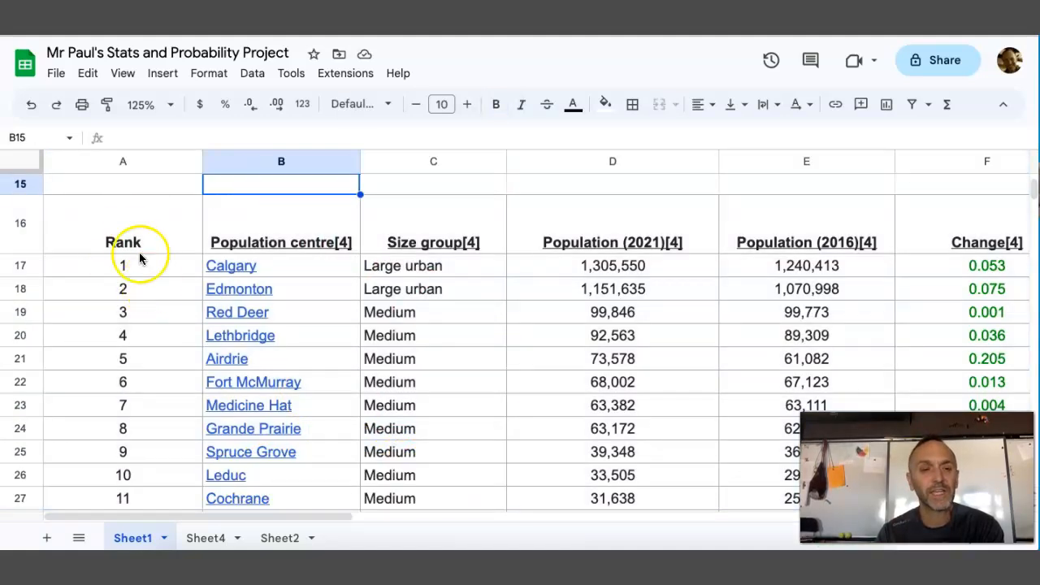
{"action": "scroll", "coordinate": [130, 241], "scroll_direction": "down", "scroll_amount": 1}
{"action": "scroll", "coordinate": [131, 242], "scroll_direction": "right", "scroll_amount": 3}
{"action": "scroll", "coordinate": [132, 242], "scroll_direction": "left", "scroll_amount": 3}
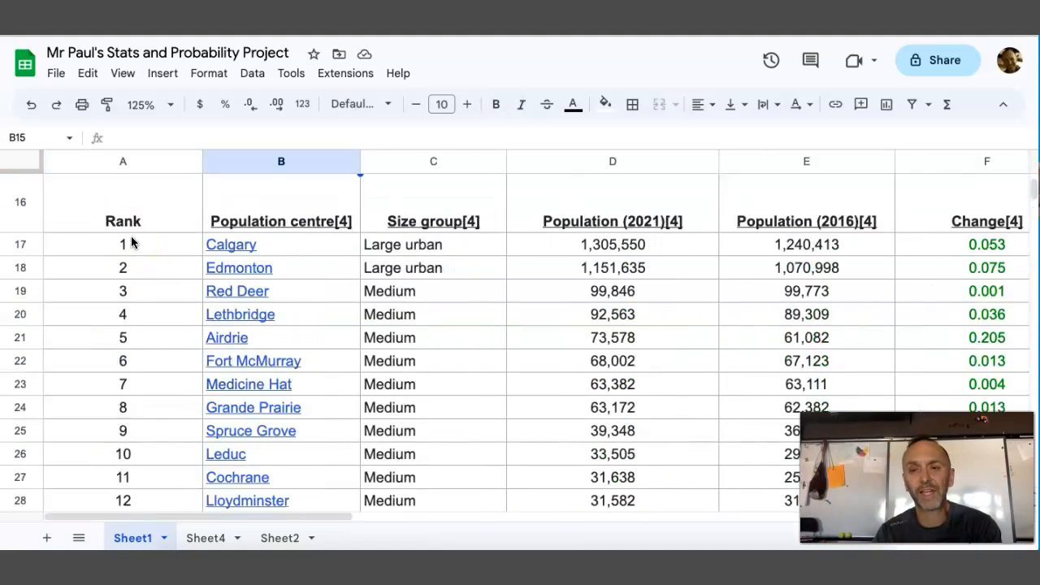
{"action": "scroll", "coordinate": [134, 242], "scroll_direction": "up", "scroll_amount": 1}
{"action": "scroll", "coordinate": [131, 242], "scroll_direction": "down", "scroll_amount": 4}
{"action": "scroll", "coordinate": [131, 242], "scroll_direction": "up", "scroll_amount": 3}
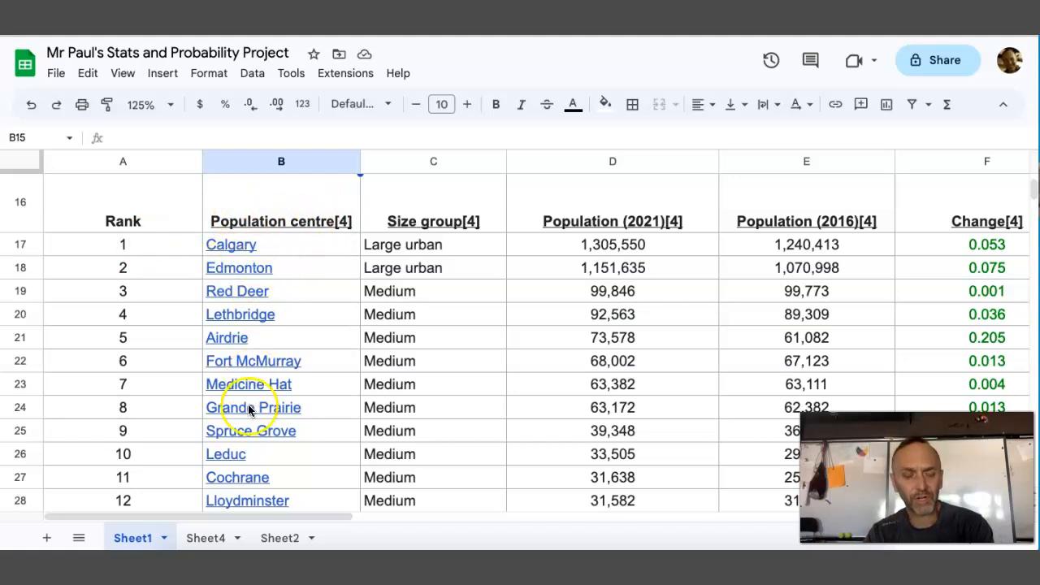
{"action": "scroll", "coordinate": [272, 455], "scroll_direction": "down", "scroll_amount": 2}
{"action": "scroll", "coordinate": [272, 455], "scroll_direction": "up", "scroll_amount": 1}
{"action": "scroll", "coordinate": [272, 461], "scroll_direction": "up", "scroll_amount": 1}
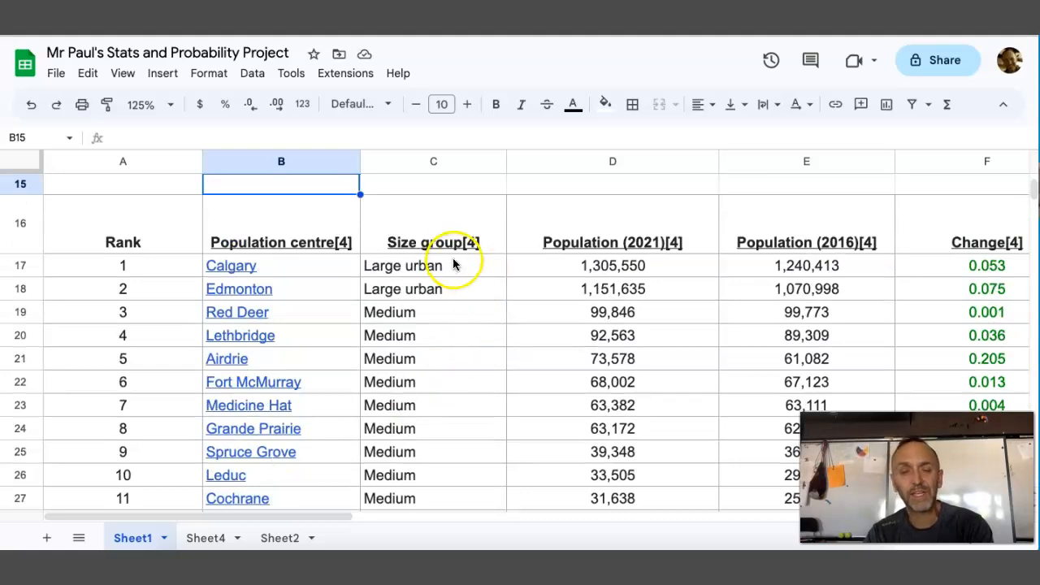
Delete column C, which holds the Size group data, from Sheet1
{"action": "left_click", "coordinate": [493, 165]}
{"action": "left_click", "coordinate": [493, 164]}
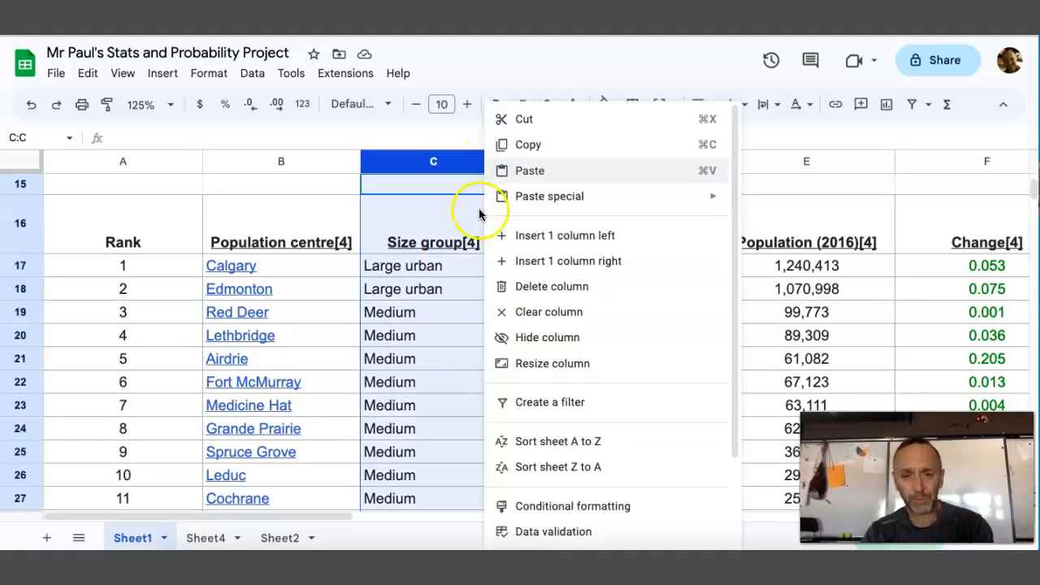
{"action": "left_click", "coordinate": [531, 287]}
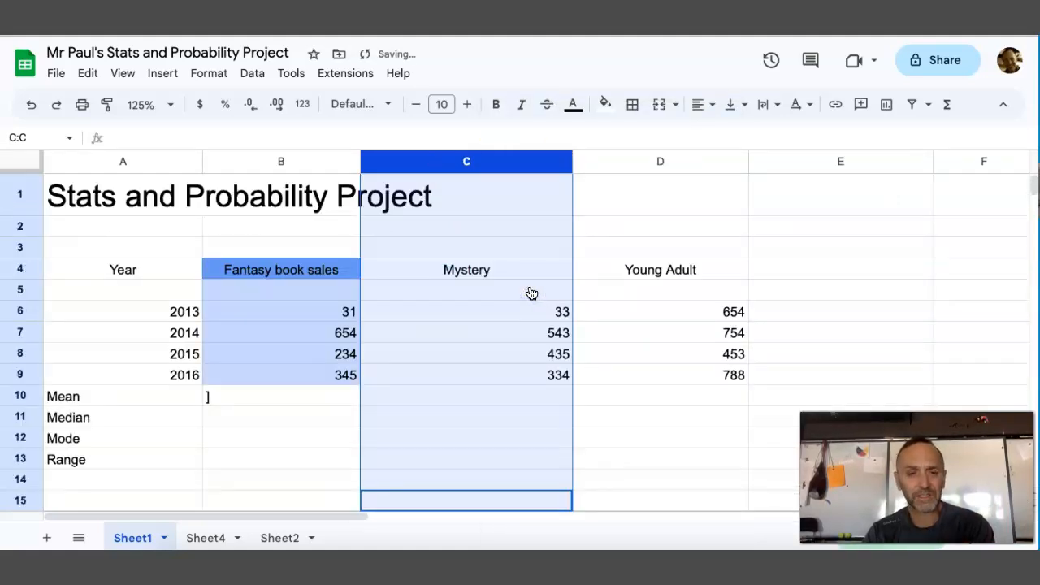
Remove the "[4]" reference from the header in C16 so it reads "Population (2021)"
{"action": "scroll", "coordinate": [531, 293], "scroll_direction": "down", "scroll_amount": 6}
{"action": "scroll", "coordinate": [530, 292], "scroll_direction": "up", "scroll_amount": 1}
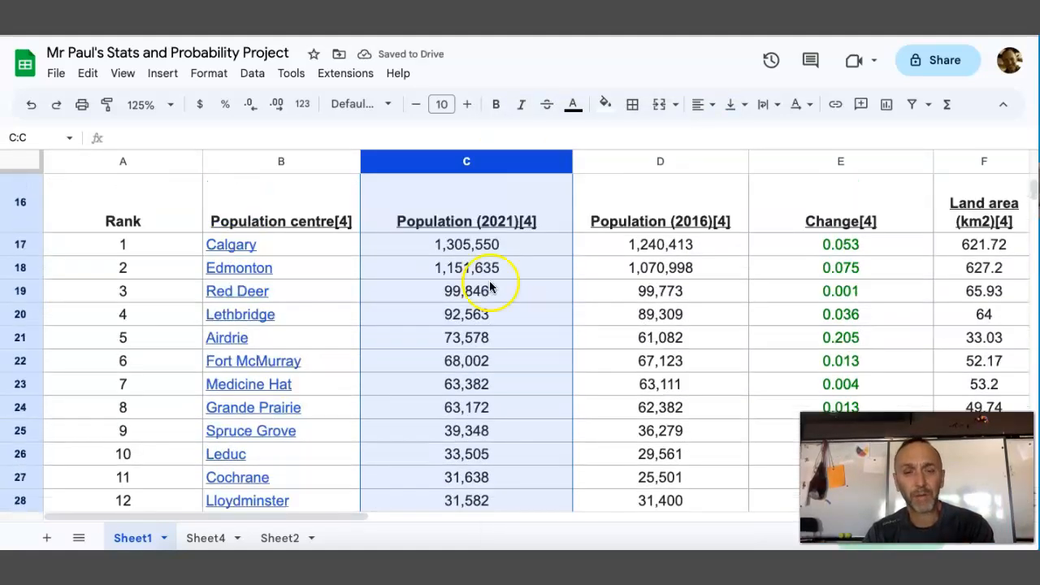
{"action": "left_click", "coordinate": [538, 221]}
{"action": "left_click", "coordinate": [205, 134]}
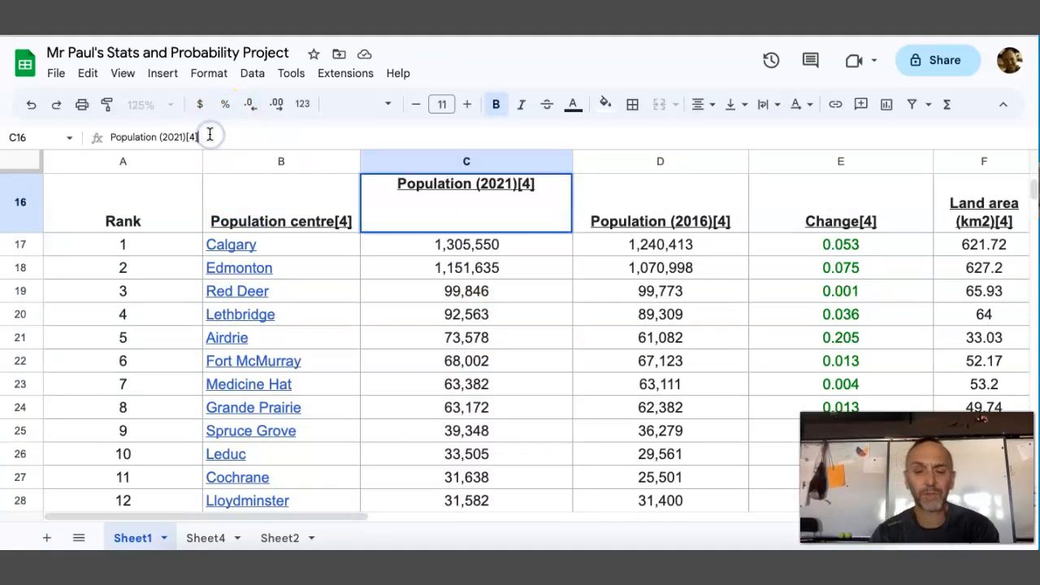
{"action": "key", "text": "BackSpace"}
{"action": "key", "text": "BackSpace"}
{"action": "key", "text": "BackSpace"}
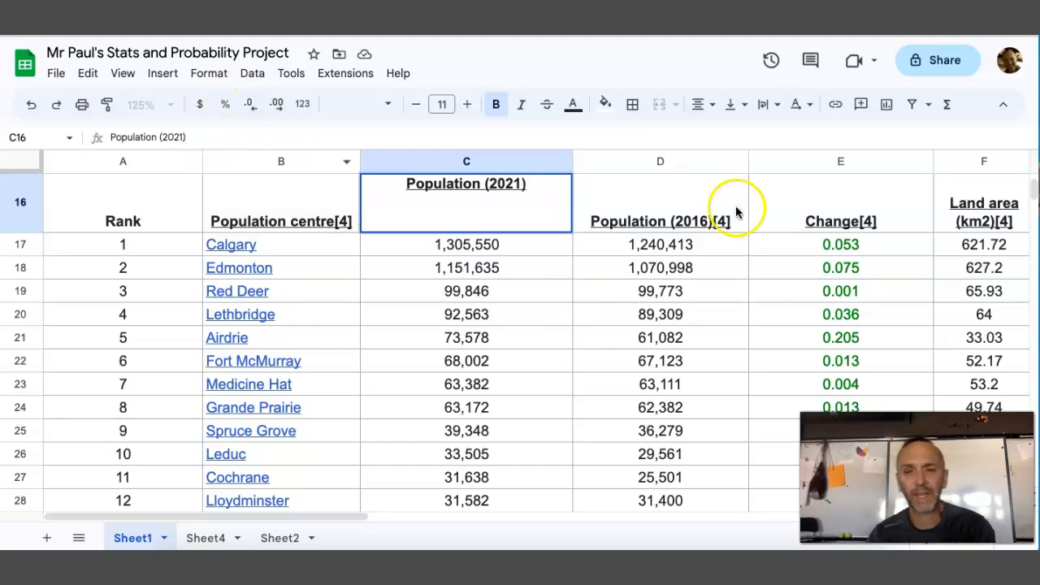
Remove the "[4]" reference from the header in D16 so it reads "Population (2016)"
{"action": "left_click", "coordinate": [711, 225]}
{"action": "left_click", "coordinate": [241, 134]}
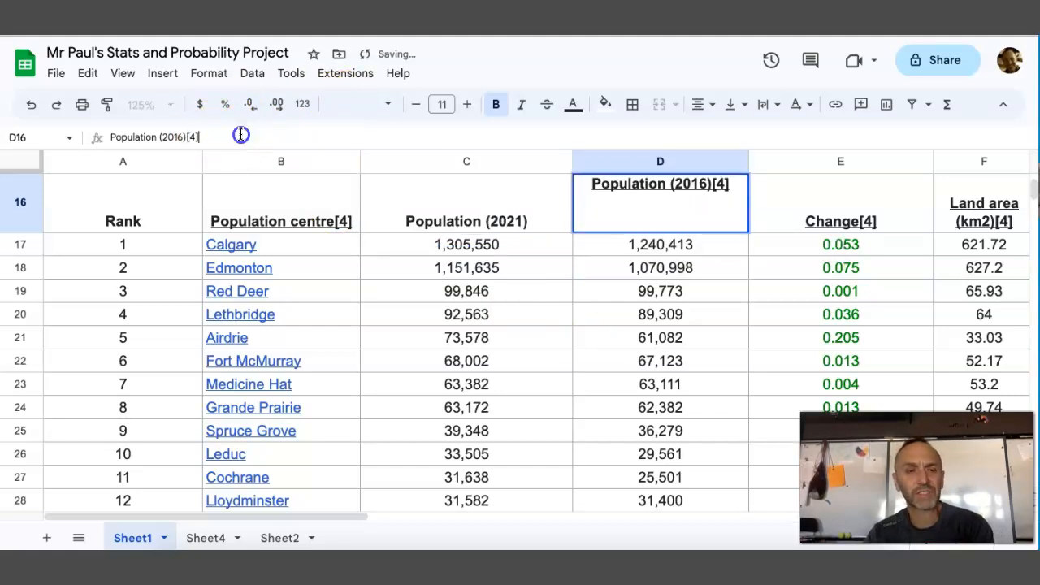
{"action": "key", "text": "BackSpace"}
{"action": "key", "text": "BackSpace"}
{"action": "key", "text": "BackSpace"}
{"action": "key", "text": "BackSpace"}
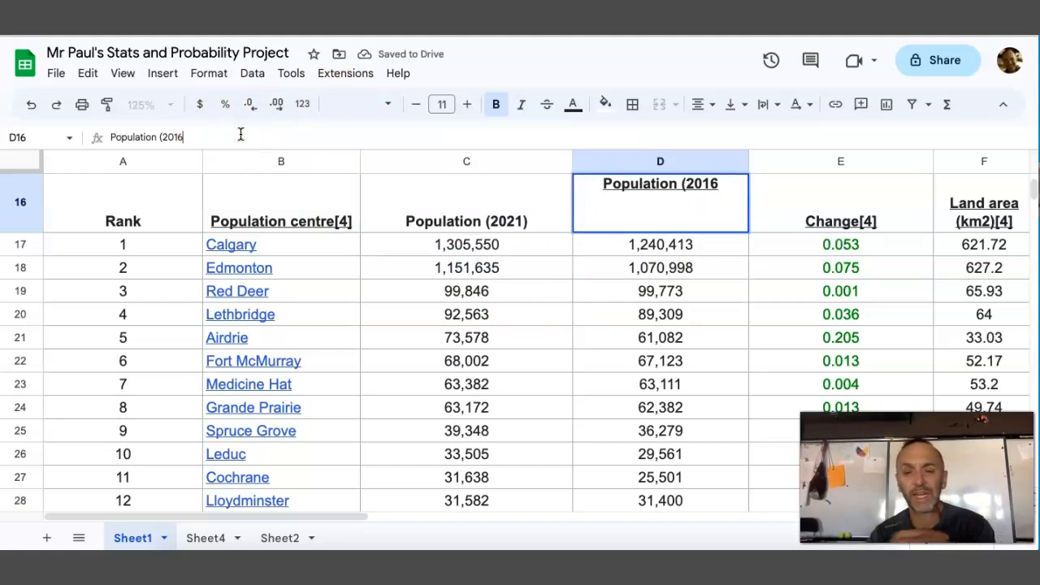
{"action": "type", "text": ")"}
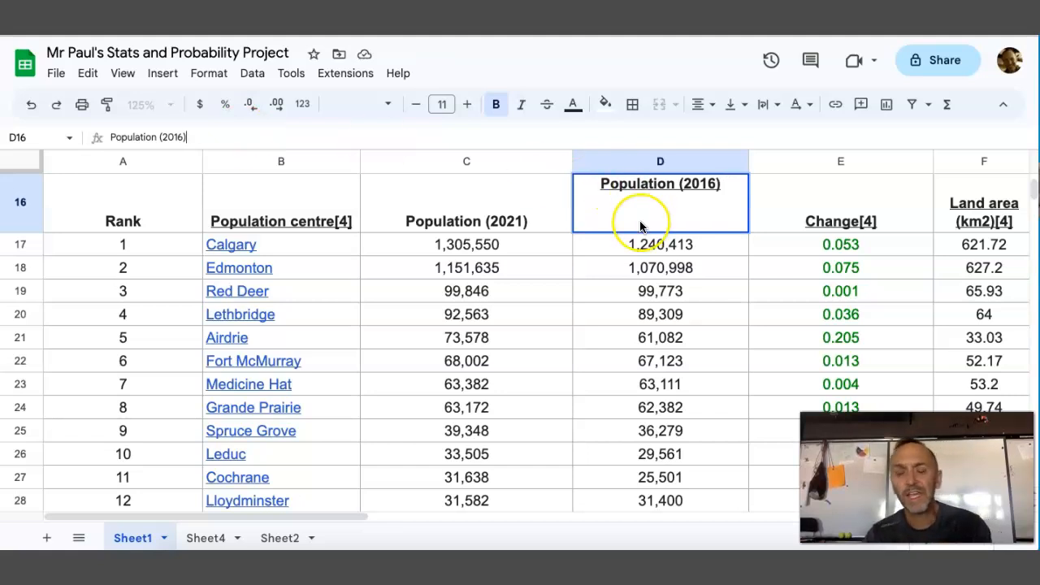
Remove the "/km2" unit from the population density in G21 so it reads 2,227.6
{"action": "scroll", "coordinate": [735, 323], "scroll_direction": "right", "scroll_amount": 5}
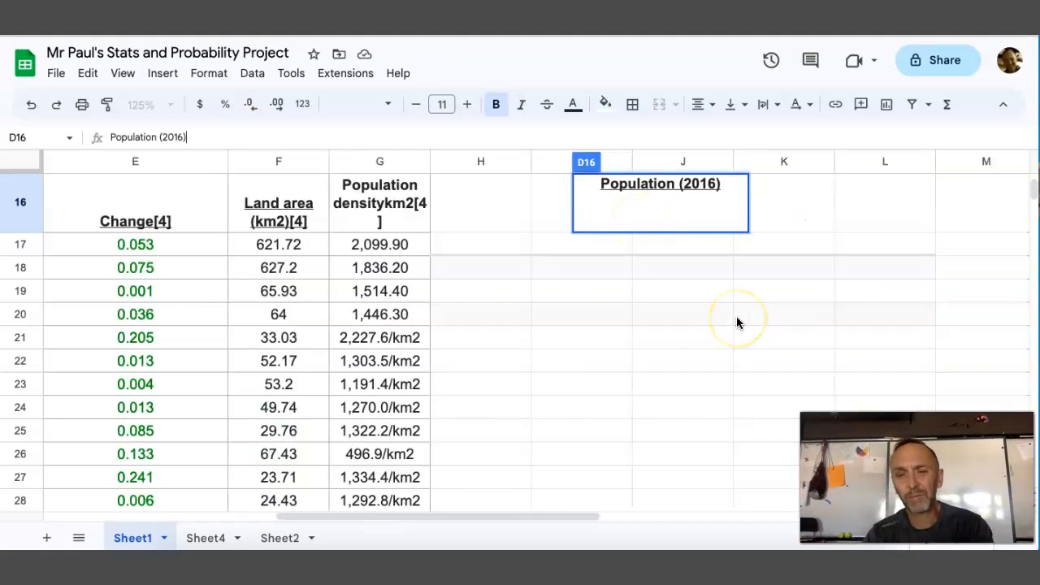
{"action": "scroll", "coordinate": [736, 323], "scroll_direction": "left", "scroll_amount": 2}
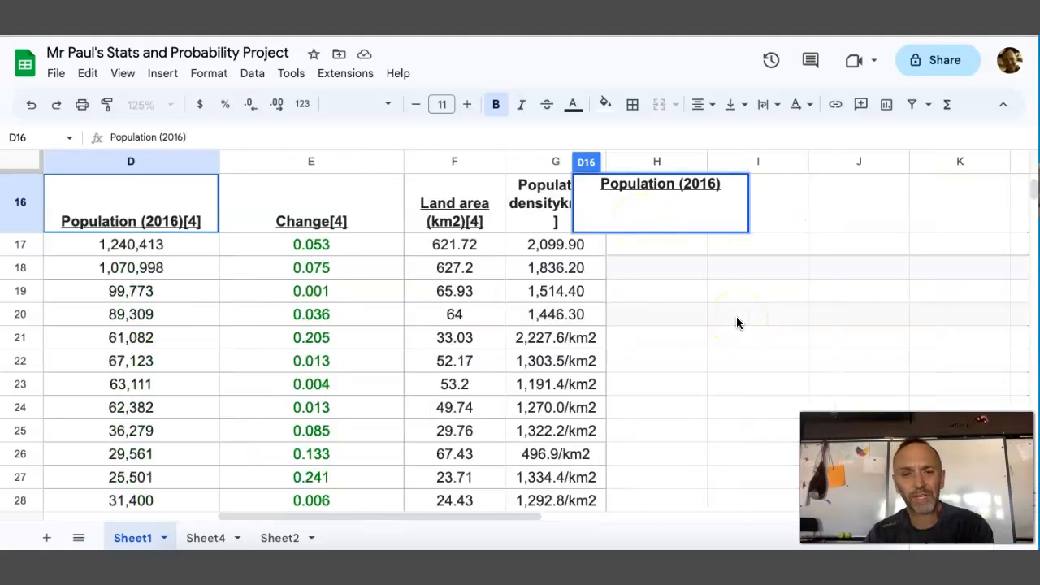
{"action": "left_click", "coordinate": [470, 224]}
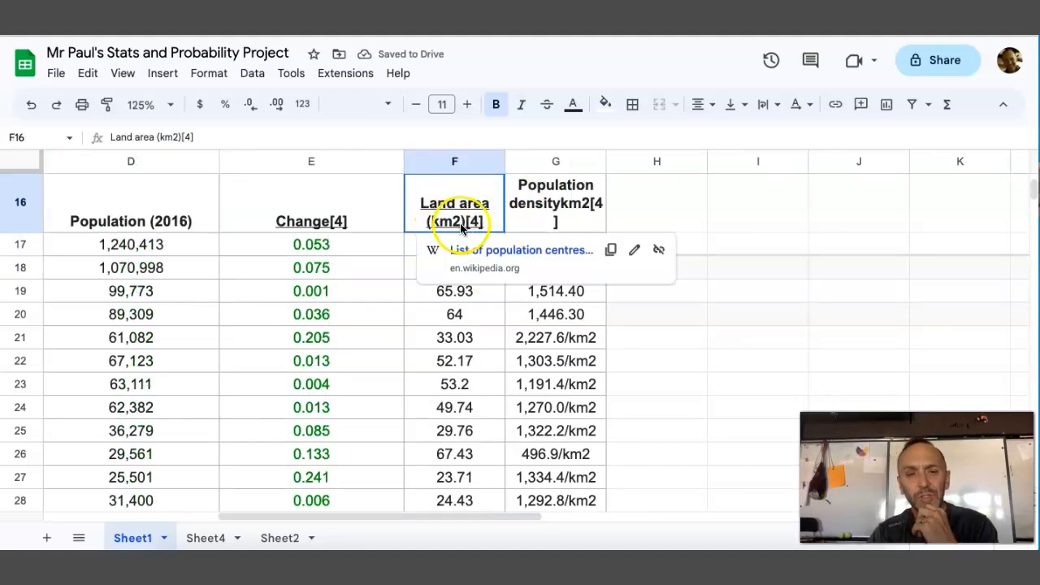
{"action": "left_click", "coordinate": [572, 203], "text": "shift"}
{"action": "left_click_drag", "start_coordinate": [573, 203], "coordinate": [587, 353]}
{"action": "left_click", "coordinate": [592, 340]}
{"action": "left_click", "coordinate": [592, 339]}
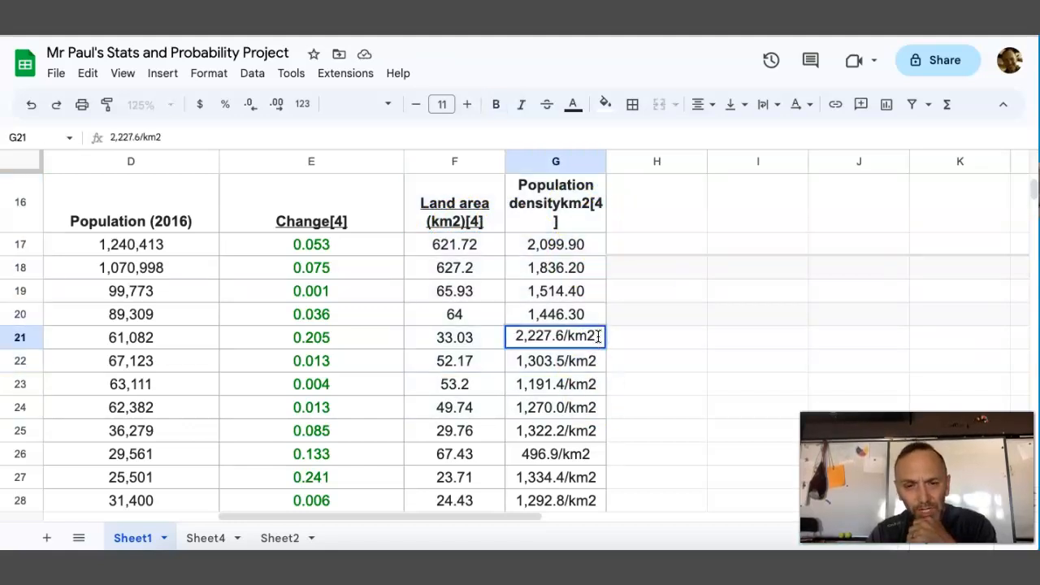
{"action": "key", "text": "BackSpace"}
{"action": "key", "text": "BackSpace"}
{"action": "key", "text": "BackSpace"}
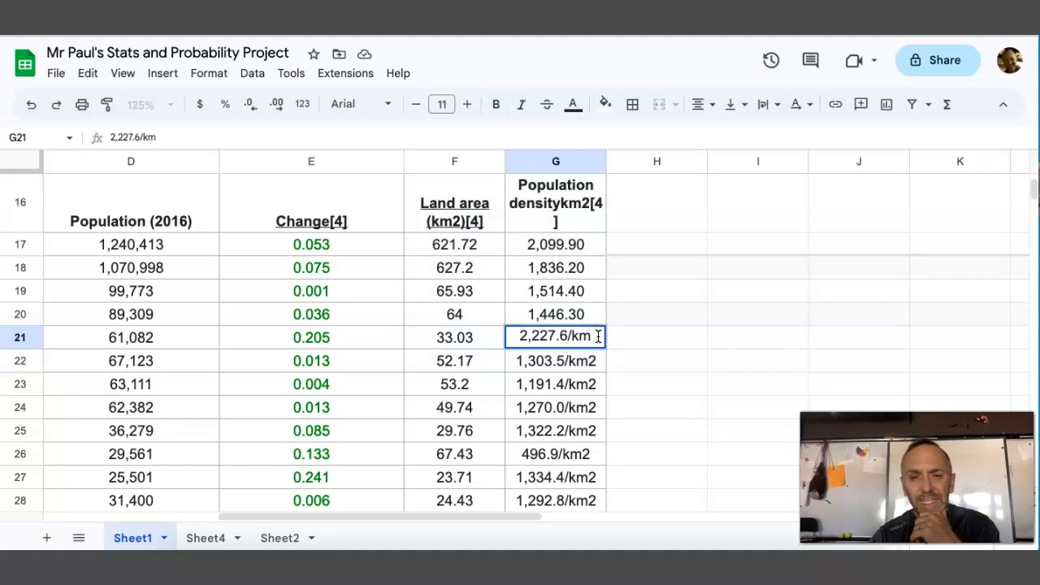
Remove the "/km2" unit from the population densities in G22 and G23, leaving 1,303.5 and 1,191.4
{"action": "left_click", "coordinate": [595, 358]}
{"action": "left_click", "coordinate": [598, 358]}
{"action": "key", "text": "BackSpace"}
{"action": "key", "text": "BackSpace"}
{"action": "key", "text": "BackSpace"}
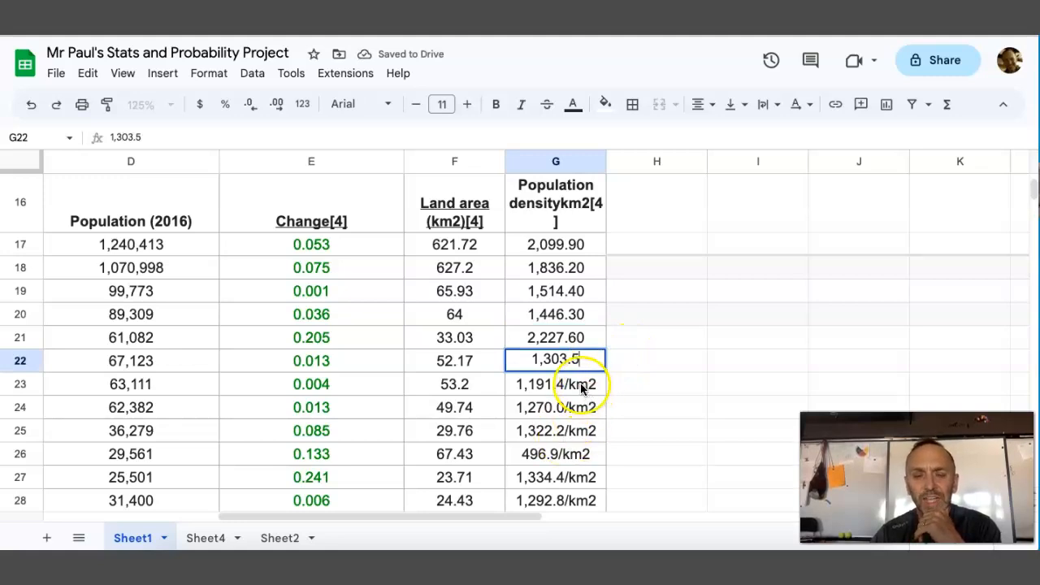
{"action": "left_click", "coordinate": [579, 388]}
{"action": "key", "text": "BackSpace"}
{"action": "key", "text": "BackSpace"}
{"action": "key", "text": "BackSpace"}
{"action": "key", "text": "BackSpace"}
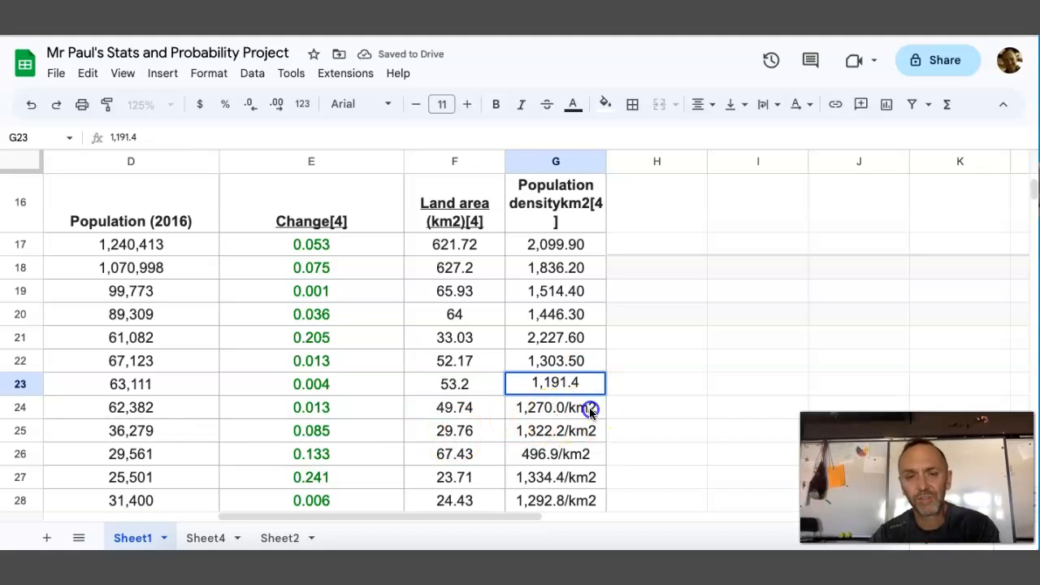
Remove the "/km2" unit from the population density in G24, leaving 1,270.0
{"action": "double_click", "coordinate": [591, 407]}
{"action": "key", "text": "BackSpace"}
{"action": "key", "text": "BackSpace"}
{"action": "key", "text": "BackSpace"}
{"action": "key", "text": "BackSpace"}
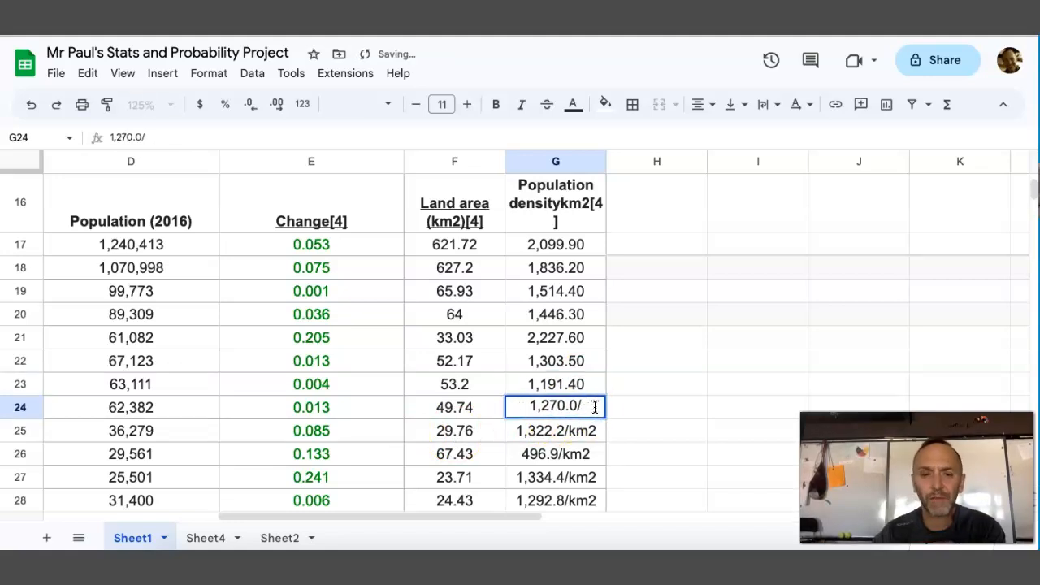
Try to remove the "[4]" reference from the population density header in G16
{"action": "left_click", "coordinate": [569, 230]}
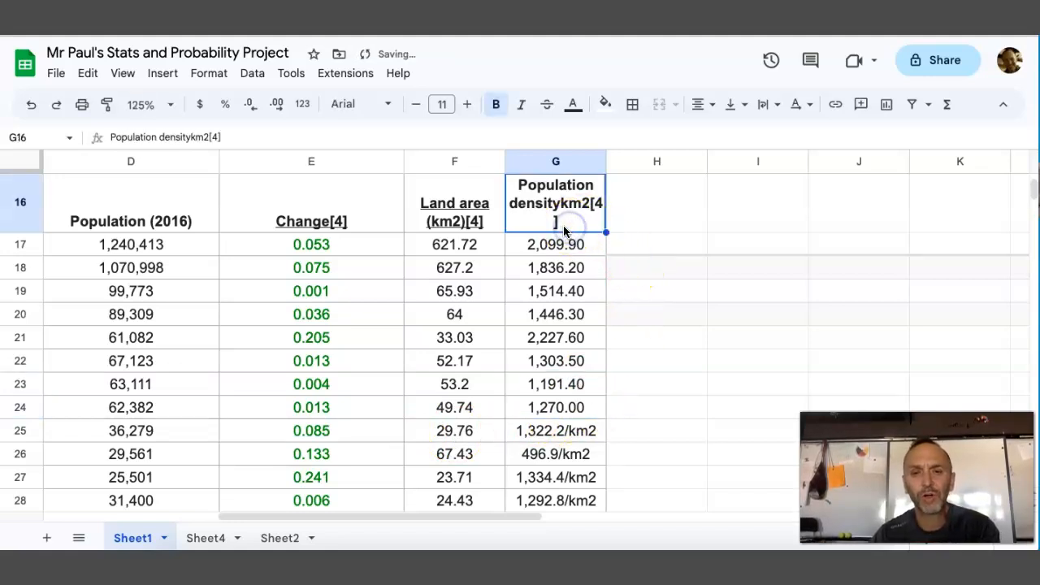
{"action": "double_click", "coordinate": [564, 230]}
{"action": "left_click", "coordinate": [683, 184]}
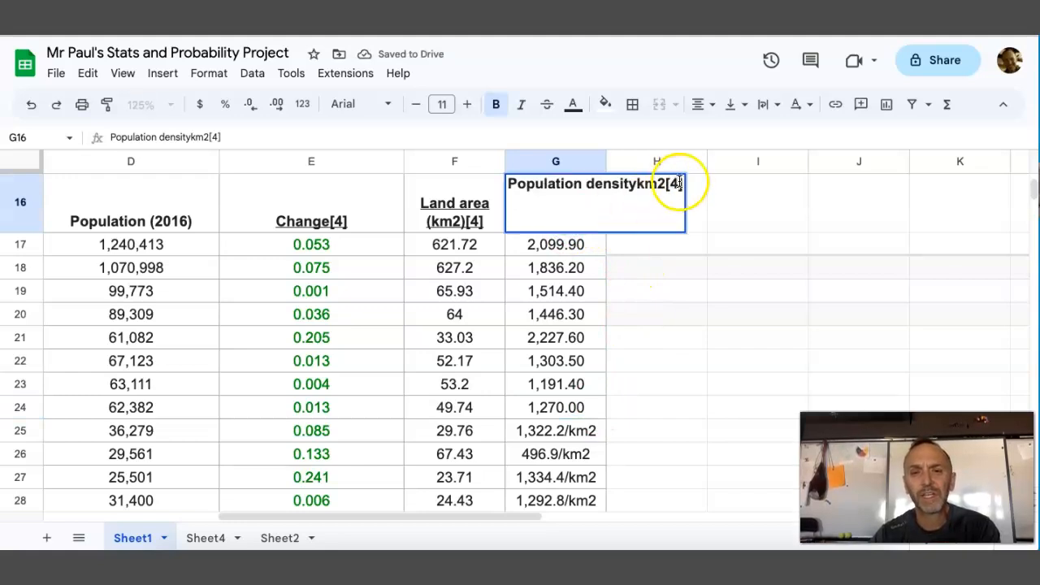
{"action": "key", "text": "BackSpace"}
{"action": "key", "text": "BackSpace"}
{"action": "key", "text": "BackSpace"}
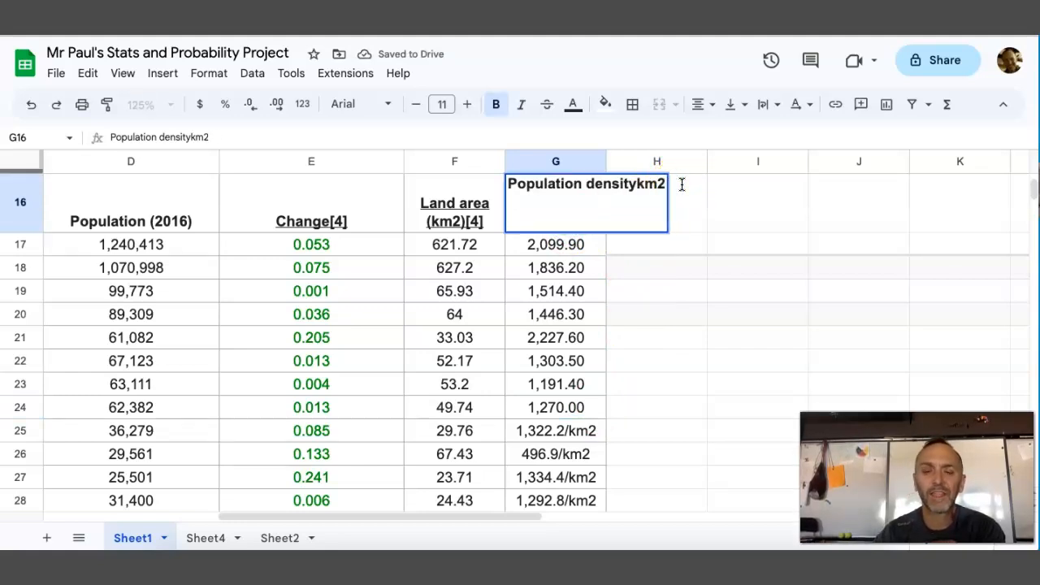
Look over the Sheet1 population table's columns from Rank through Population density, and abandon the open header edit
{"action": "scroll", "coordinate": [490, 414], "scroll_direction": "left", "scroll_amount": 3}
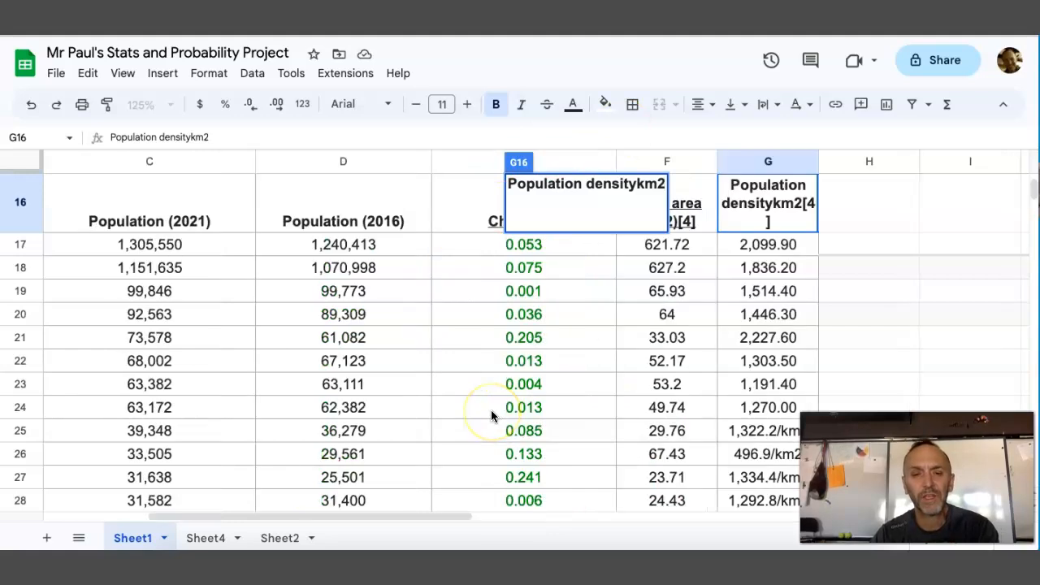
{"action": "scroll", "coordinate": [491, 414], "scroll_direction": "down", "scroll_amount": 2}
{"action": "scroll", "coordinate": [490, 414], "scroll_direction": "up", "scroll_amount": 2}
{"action": "scroll", "coordinate": [491, 414], "scroll_direction": "left", "scroll_amount": 3}
{"action": "scroll", "coordinate": [491, 416], "scroll_direction": "right", "scroll_amount": 3}
{"action": "scroll", "coordinate": [491, 415], "scroll_direction": "left", "scroll_amount": 3}
{"action": "scroll", "coordinate": [491, 416], "scroll_direction": "up", "scroll_amount": 1}
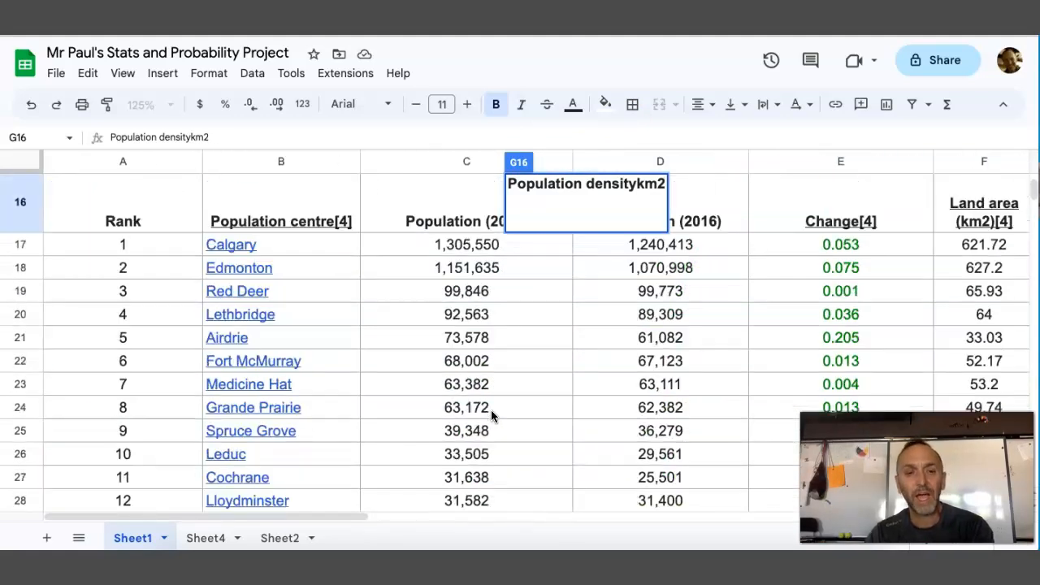
{"action": "scroll", "coordinate": [491, 416], "scroll_direction": "right", "scroll_amount": 1}
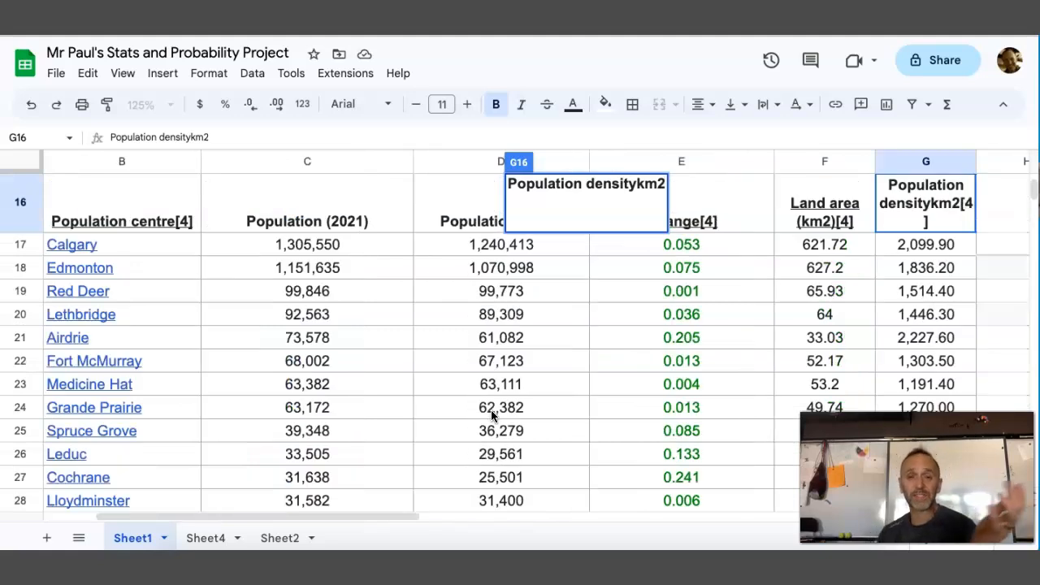
{"action": "key", "text": "Escape"}
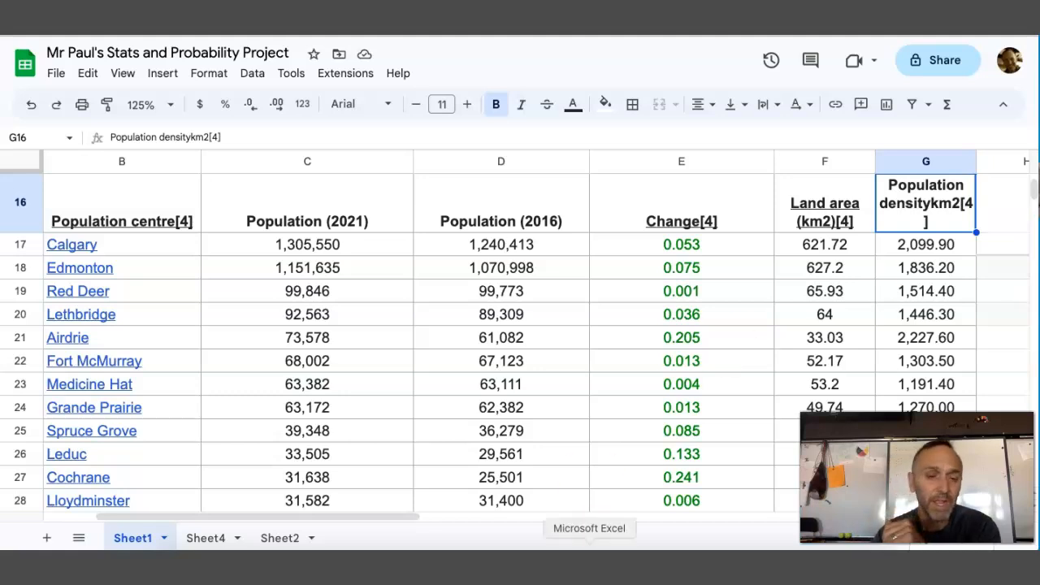
Switch to Sheet2 and delete column C, which holds the Size group data
{"action": "left_click", "coordinate": [280, 538]}
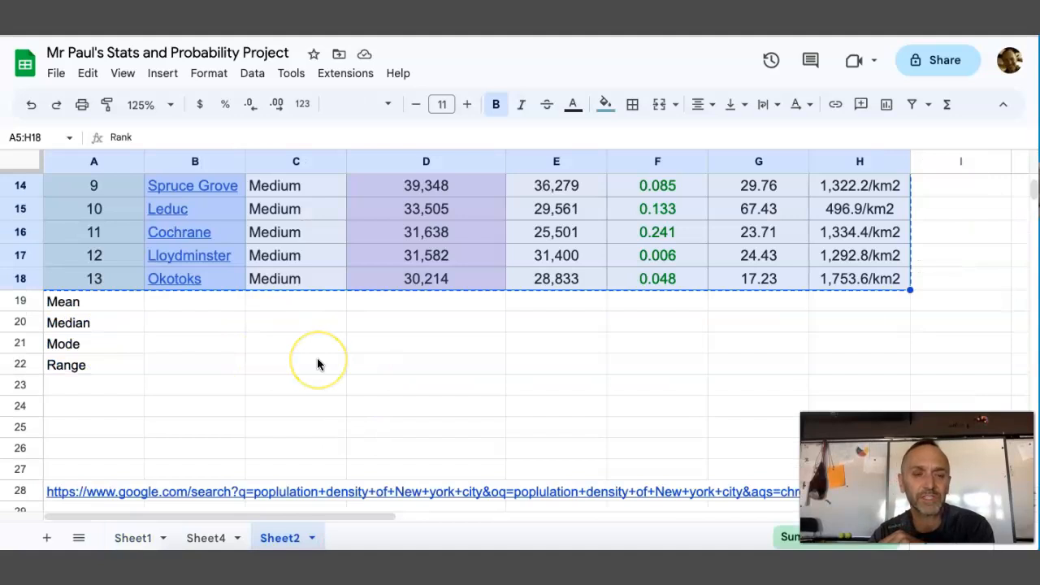
{"action": "scroll", "coordinate": [317, 362], "scroll_direction": "up", "scroll_amount": 5}
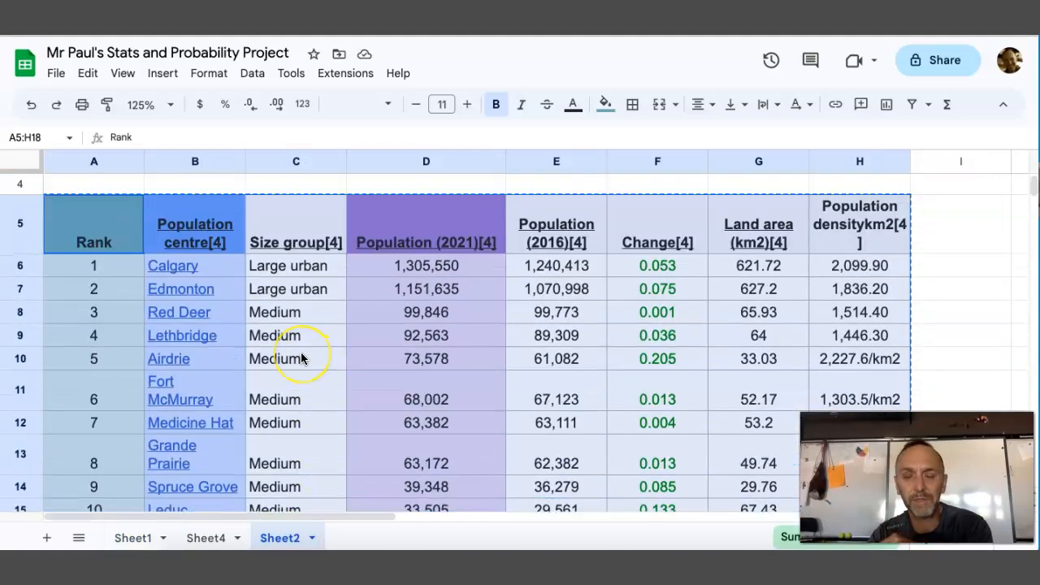
{"action": "left_click", "coordinate": [320, 292]}
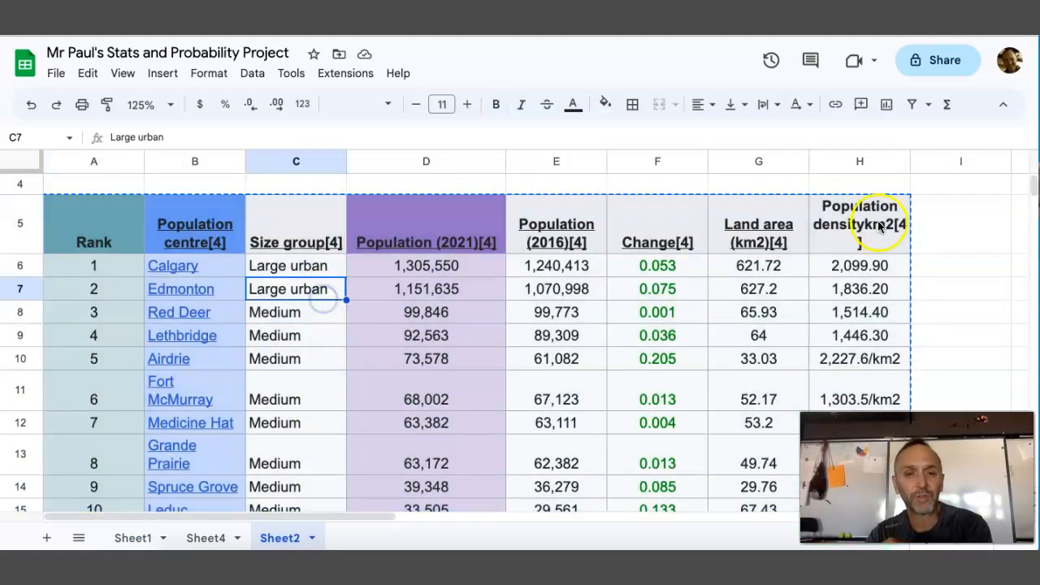
{"action": "left_click", "coordinate": [970, 248]}
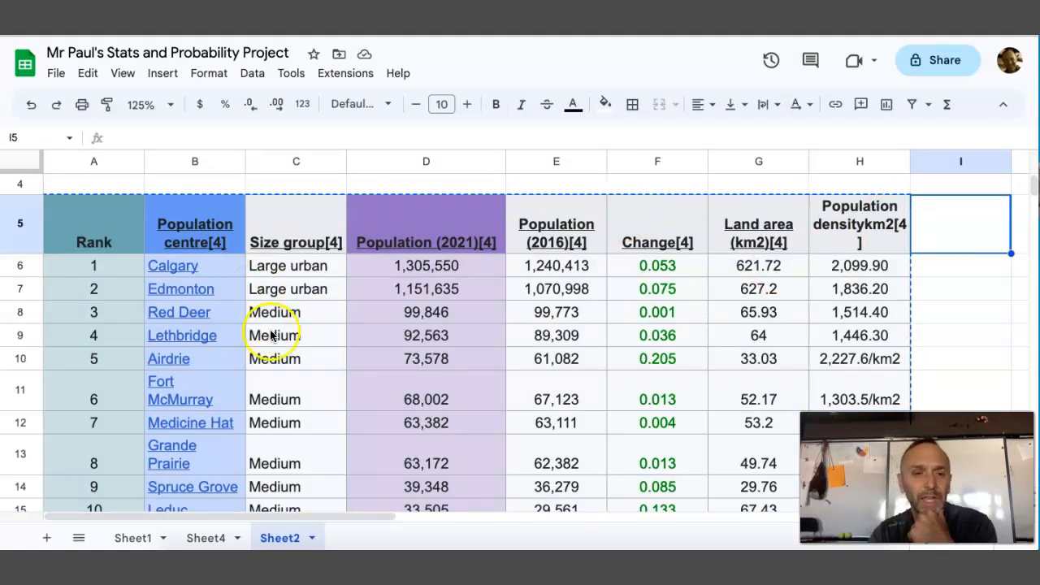
{"action": "scroll", "coordinate": [271, 337], "scroll_direction": "down", "scroll_amount": 2}
{"action": "scroll", "coordinate": [271, 339], "scroll_direction": "up", "scroll_amount": 1}
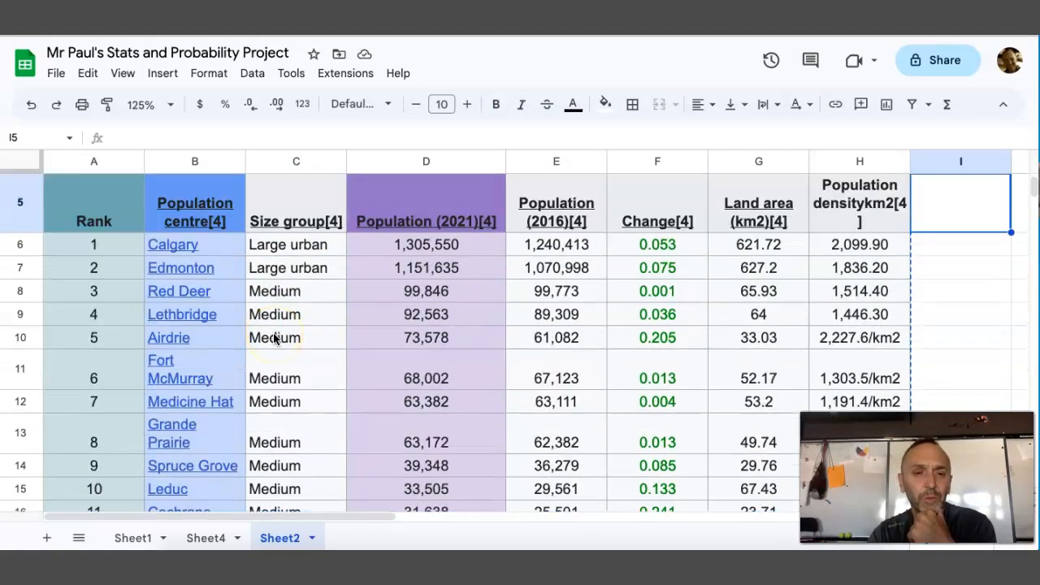
{"action": "left_click", "coordinate": [333, 170]}
{"action": "left_click", "coordinate": [333, 165]}
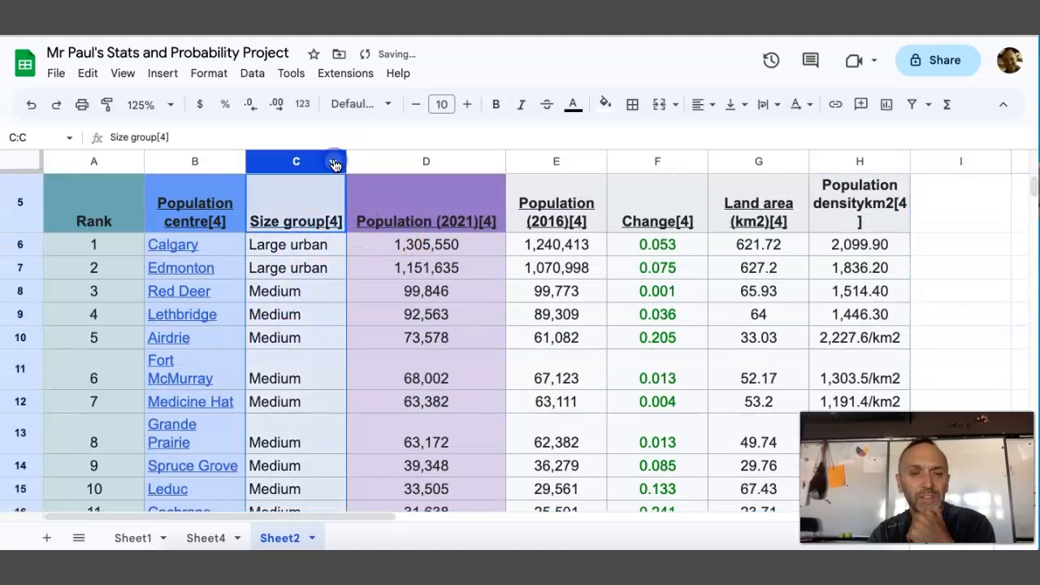
{"action": "left_click", "coordinate": [333, 163]}
{"action": "left_click", "coordinate": [375, 284]}
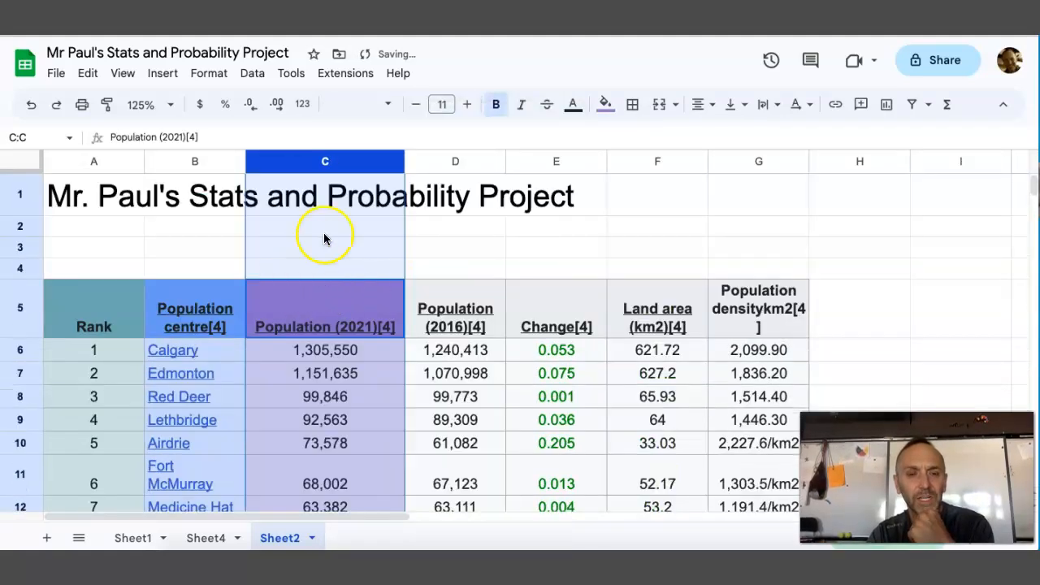
{"action": "left_click", "coordinate": [390, 167]}
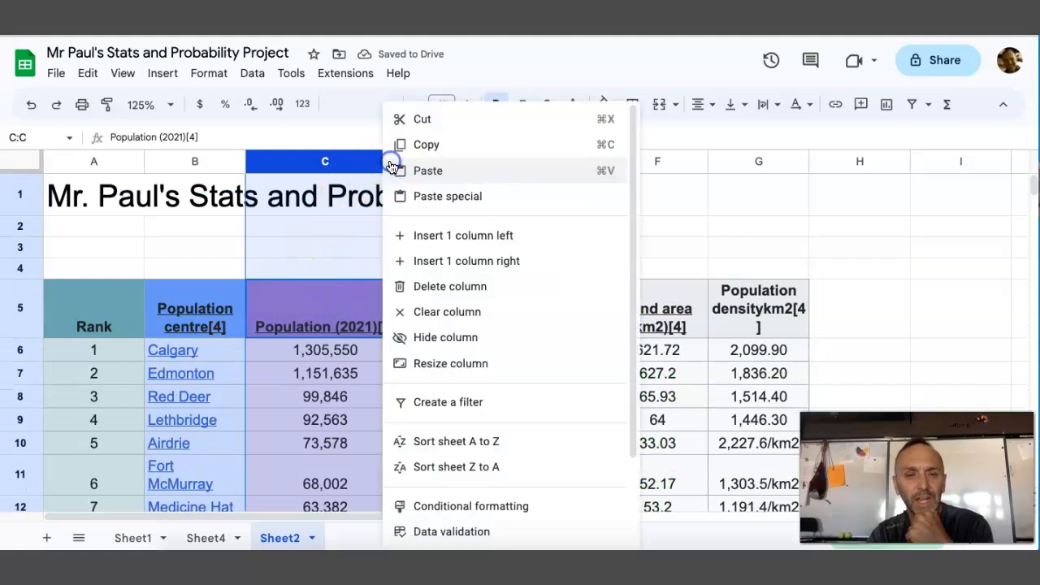
{"action": "left_click", "coordinate": [722, 233]}
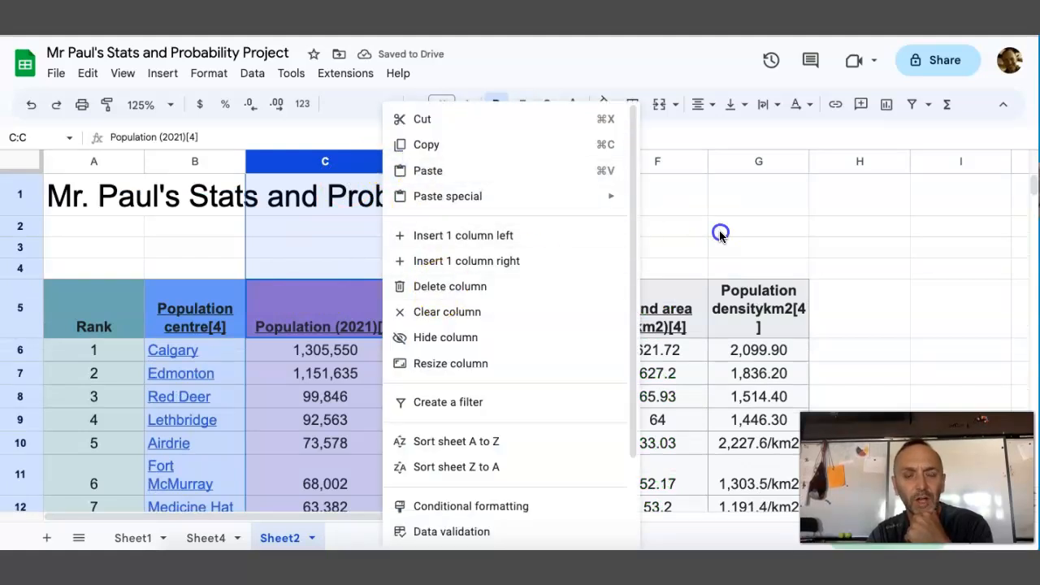
Try left and right horizontal alignment on the population table A5:G18, and settle on centre alignment
{"action": "scroll", "coordinate": [585, 256], "scroll_direction": "down", "scroll_amount": 1}
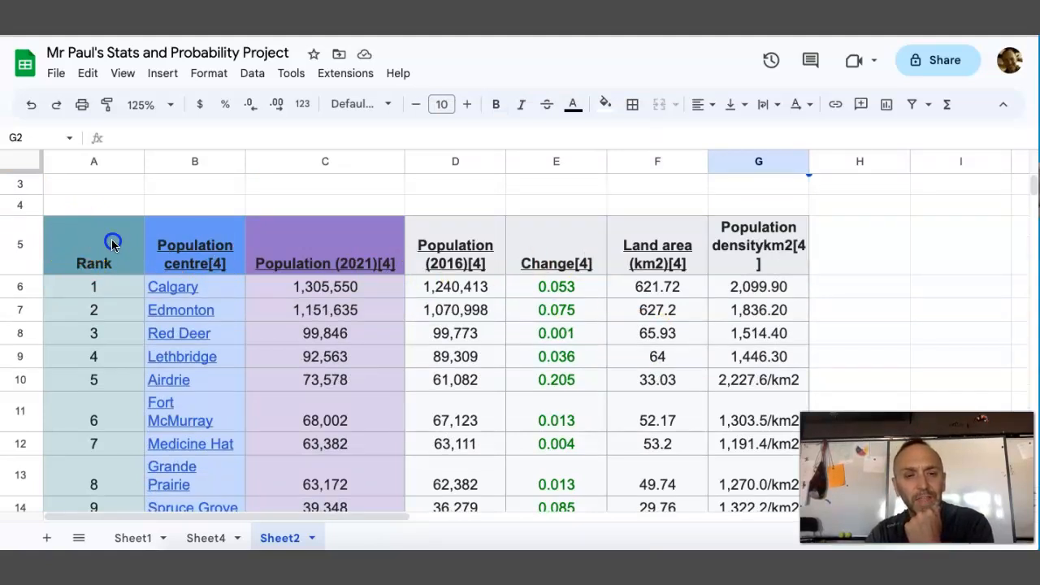
{"action": "left_click_drag", "start_coordinate": [109, 239], "coordinate": [195, 251]}
{"action": "left_click_drag", "start_coordinate": [587, 380], "coordinate": [759, 285]}
{"action": "scroll", "coordinate": [758, 284], "scroll_direction": "up", "scroll_amount": 3}
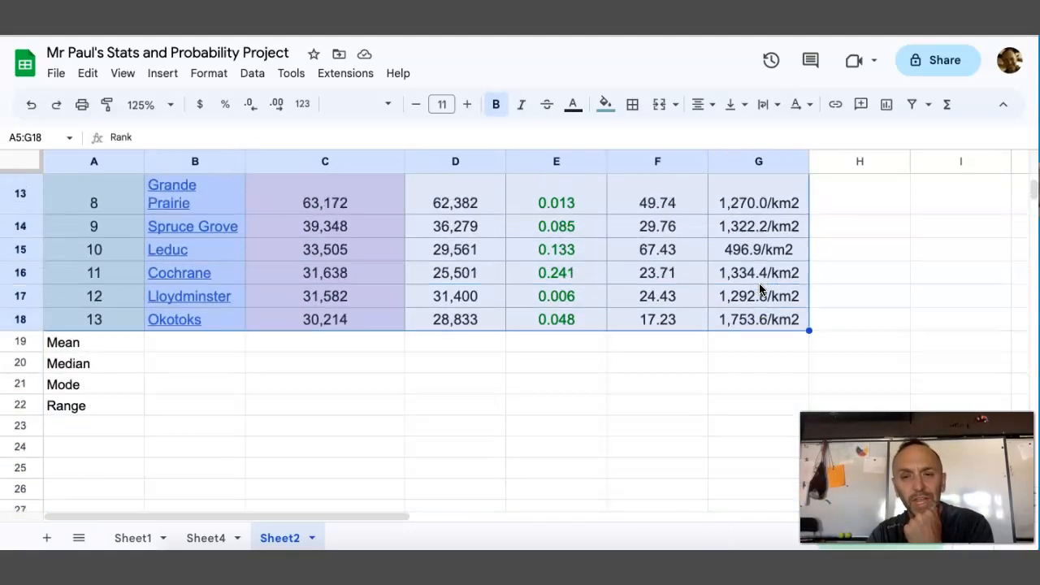
{"action": "scroll", "coordinate": [759, 288], "scroll_direction": "up", "scroll_amount": 4}
{"action": "scroll", "coordinate": [759, 288], "scroll_direction": "down", "scroll_amount": 1}
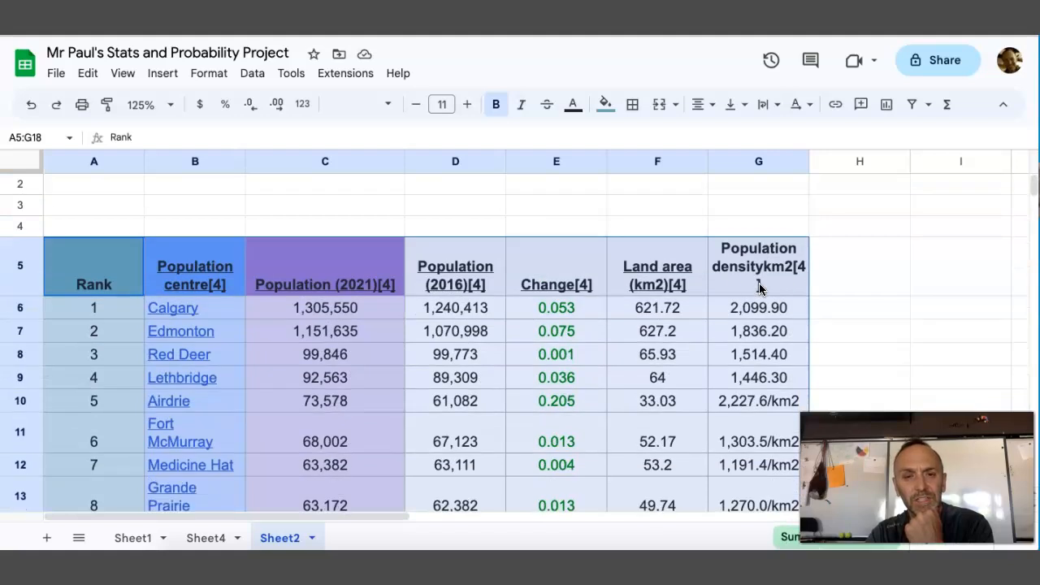
{"action": "left_click", "coordinate": [700, 105]}
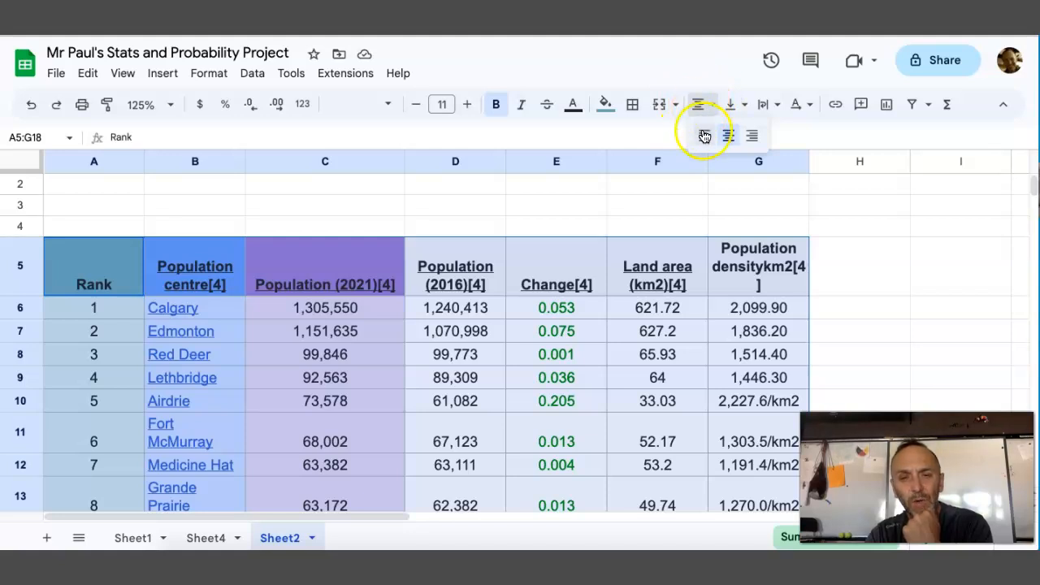
{"action": "left_click", "coordinate": [705, 138]}
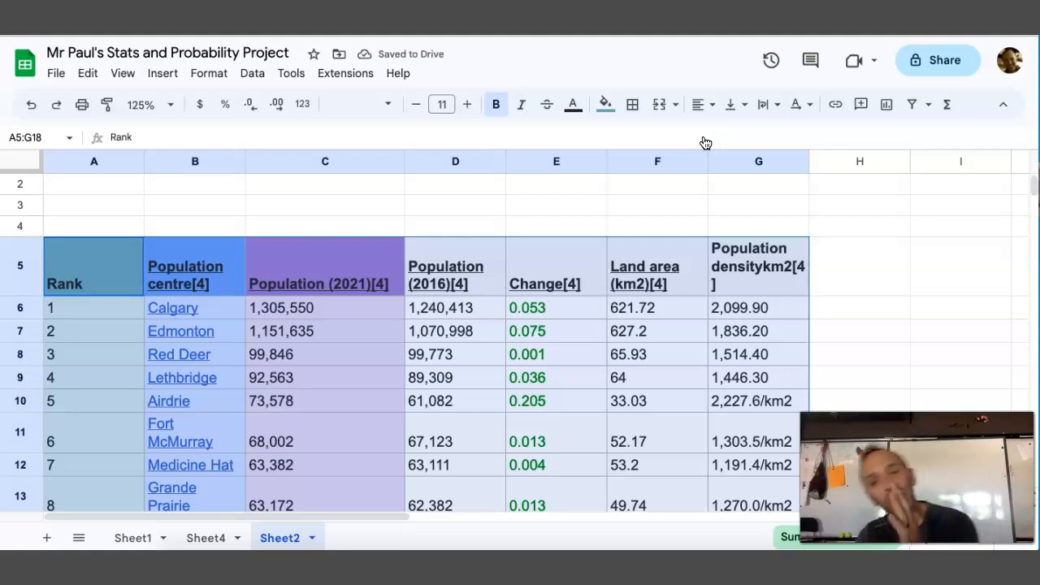
{"action": "left_click", "coordinate": [713, 114]}
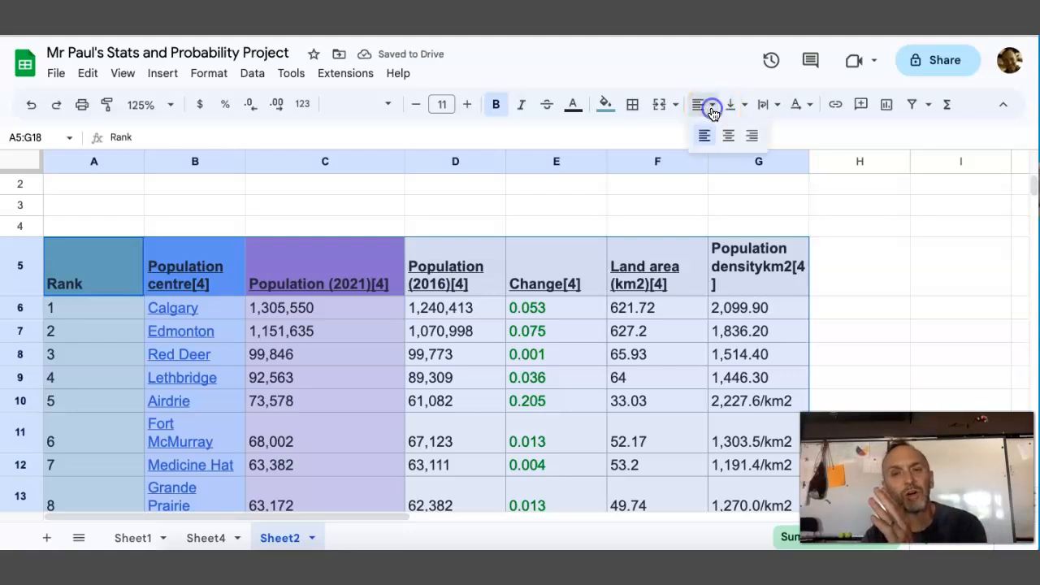
{"action": "left_click", "coordinate": [747, 137]}
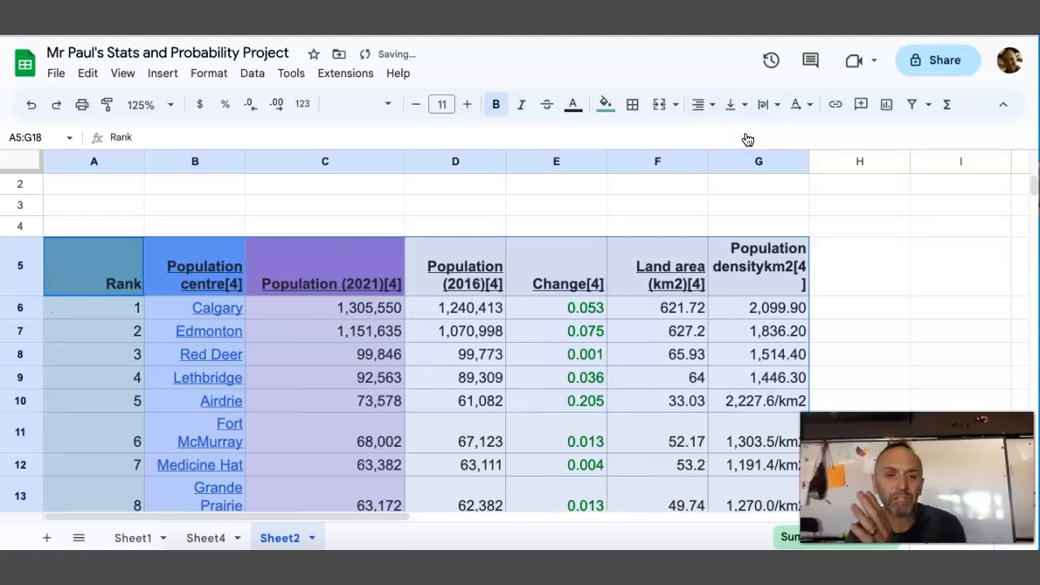
{"action": "left_click", "coordinate": [711, 107]}
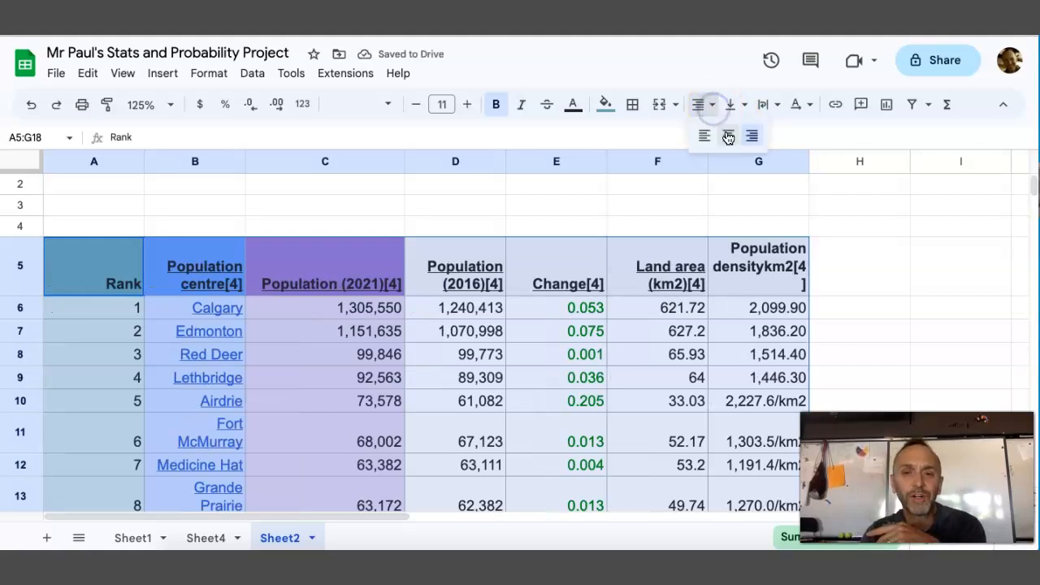
{"action": "left_click", "coordinate": [727, 136]}
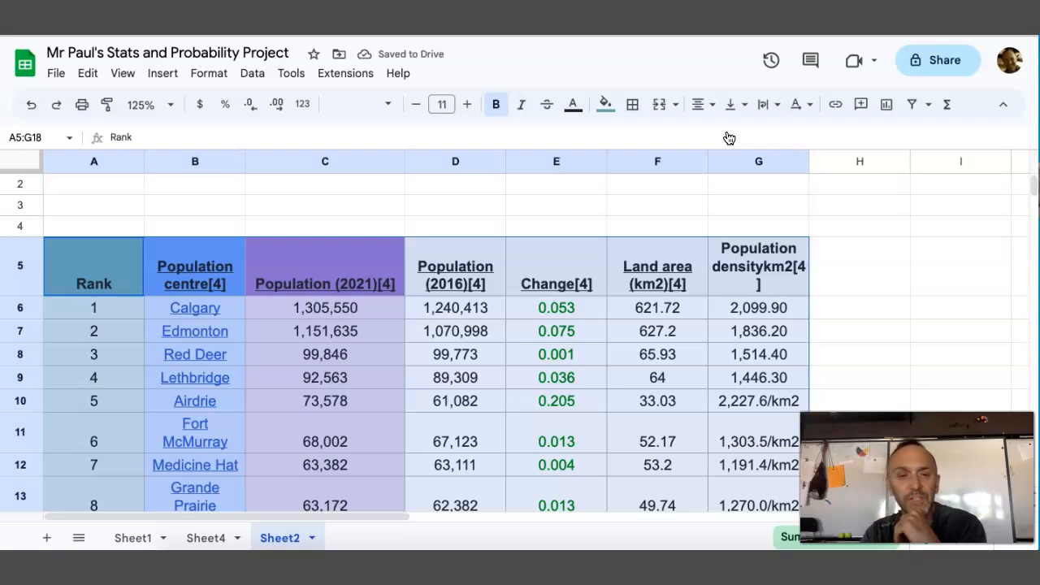
Fill the Population (2016) column, D5:D18, with the palest red berry shade
{"action": "left_click", "coordinate": [448, 213]}
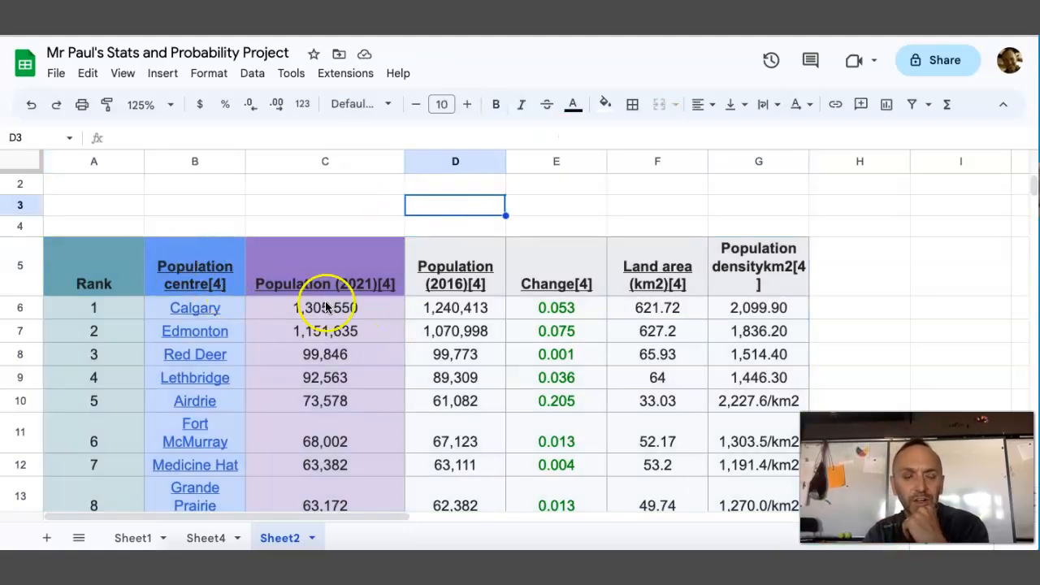
{"action": "left_click_drag", "start_coordinate": [453, 260], "coordinate": [460, 481]}
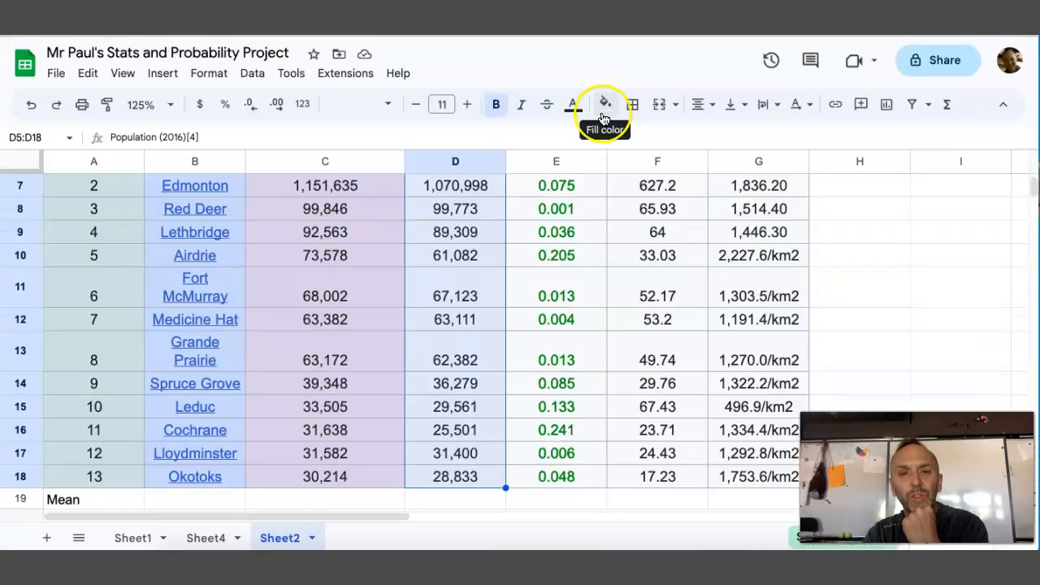
{"action": "left_click", "coordinate": [603, 104]}
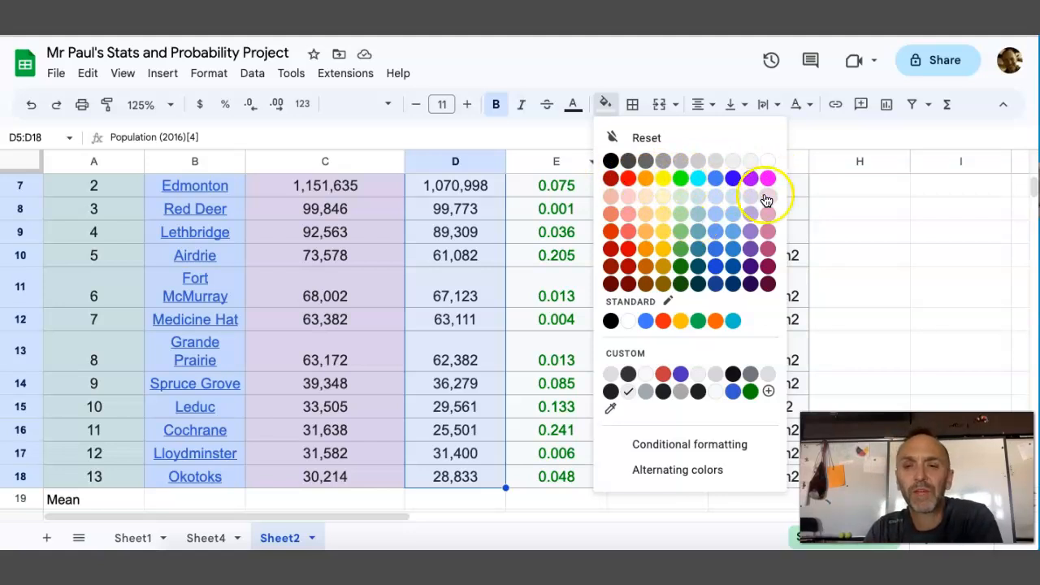
{"action": "left_click", "coordinate": [611, 204]}
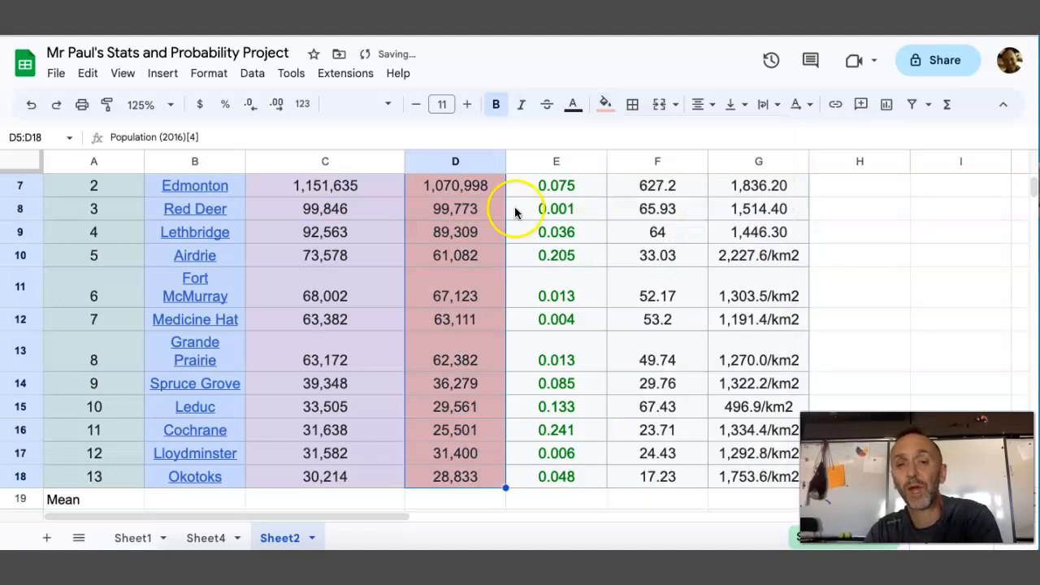
Fill the Population (2016) header cell D5 with the darker light red berry 1 colour
{"action": "scroll", "coordinate": [482, 278], "scroll_direction": "up", "scroll_amount": 5}
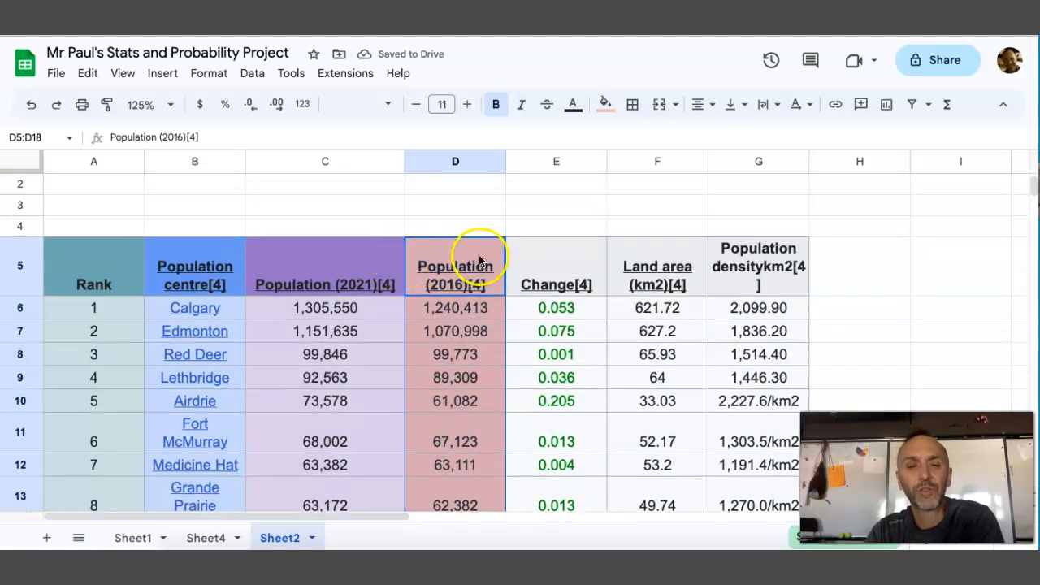
{"action": "left_click", "coordinate": [476, 248]}
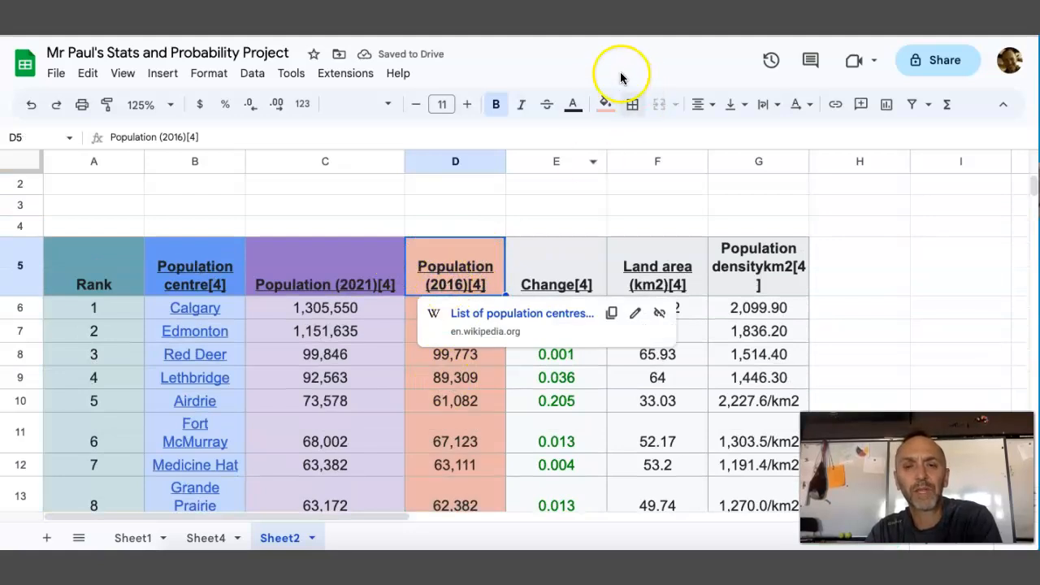
{"action": "left_click", "coordinate": [605, 101]}
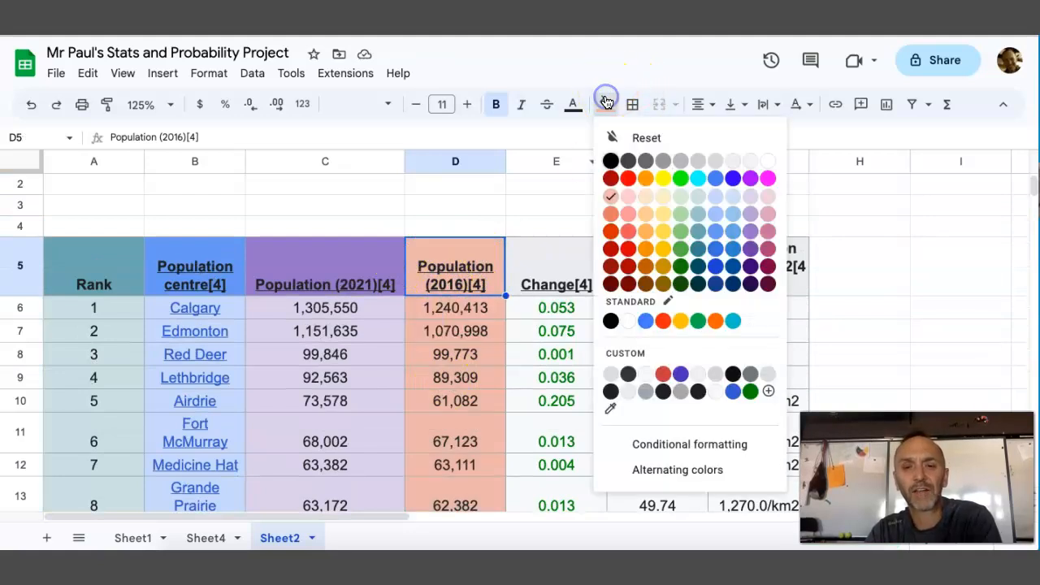
{"action": "left_click", "coordinate": [611, 233]}
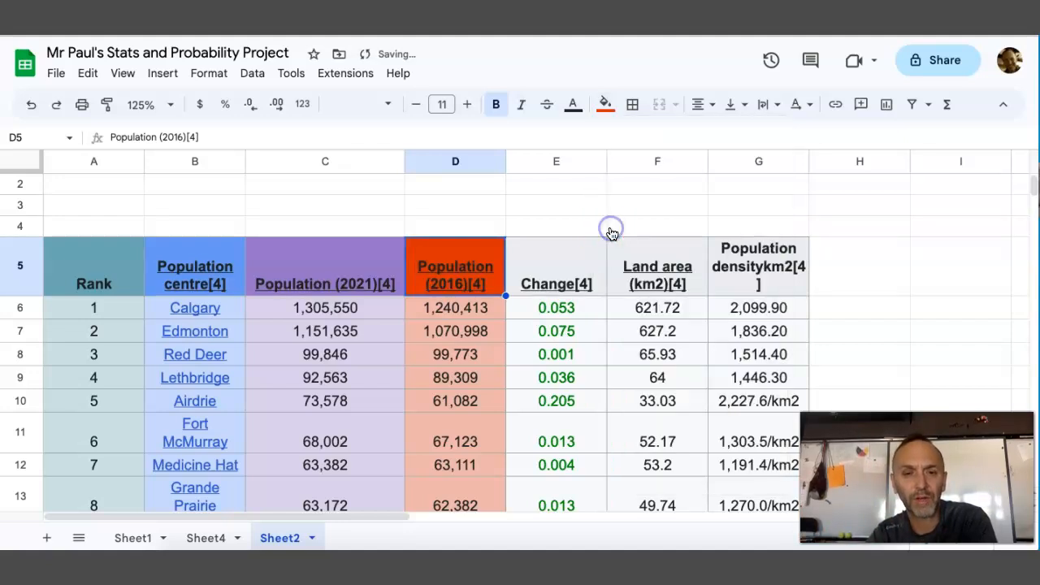
{"action": "left_click", "coordinate": [463, 331]}
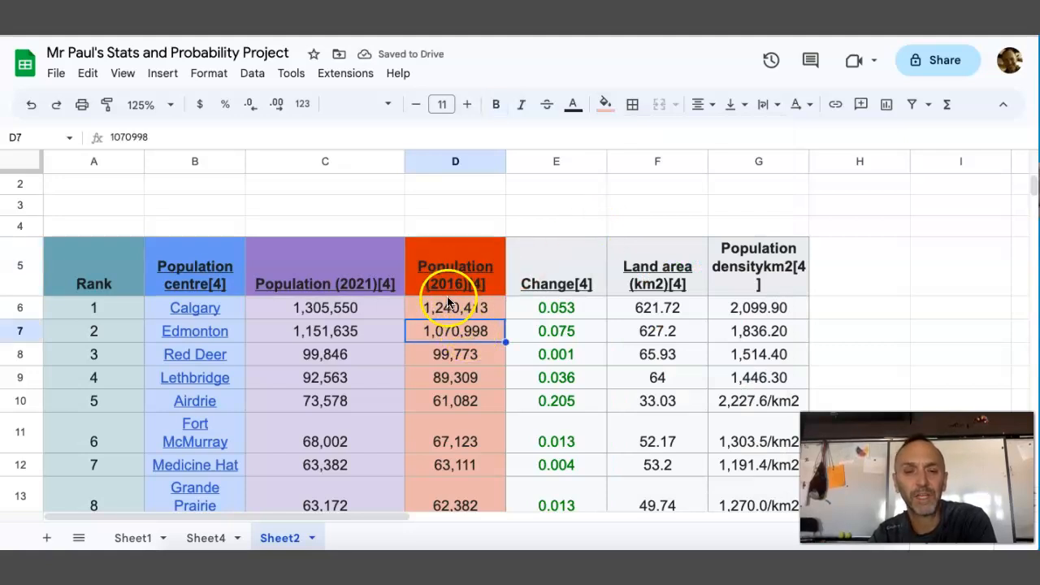
Look over the Change, Land area and Population density columns down to the statistics rows under the table
{"action": "left_click", "coordinate": [524, 276]}
{"action": "left_click", "coordinate": [660, 276]}
{"action": "left_click", "coordinate": [764, 276]}
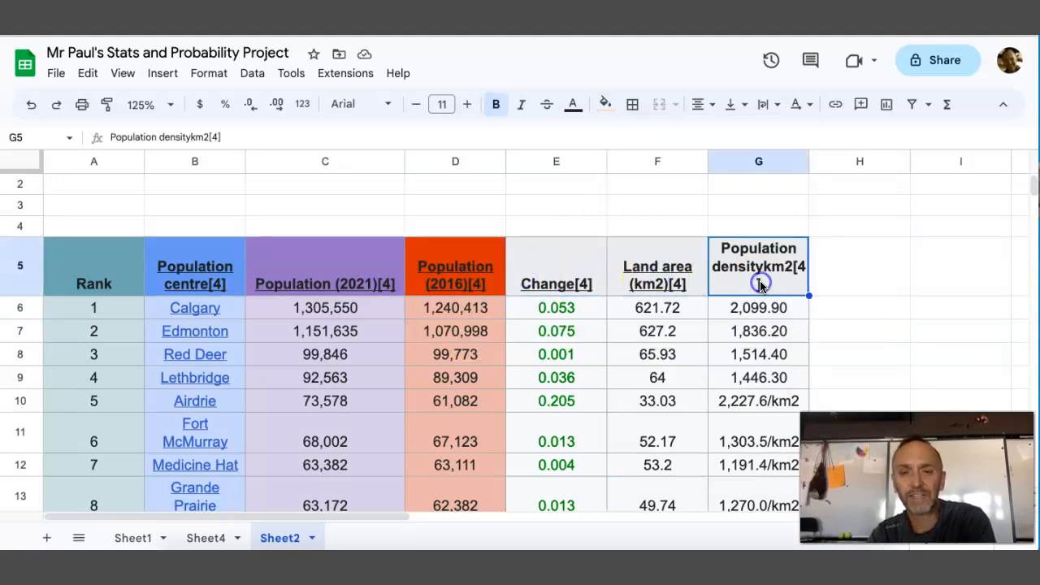
{"action": "scroll", "coordinate": [414, 366], "scroll_direction": "down", "scroll_amount": 2}
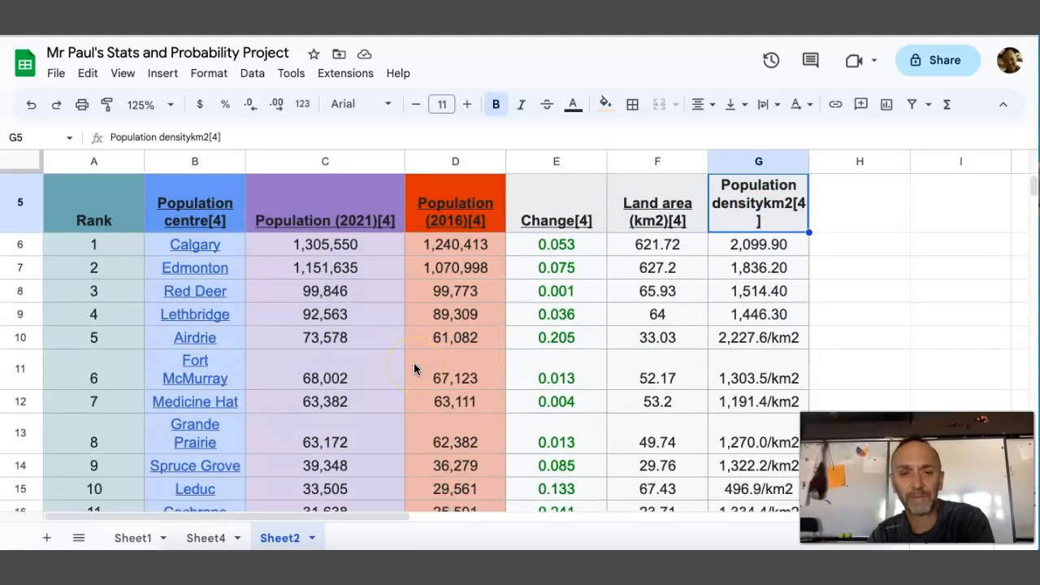
{"action": "scroll", "coordinate": [414, 369], "scroll_direction": "down", "scroll_amount": 2}
{"action": "scroll", "coordinate": [413, 369], "scroll_direction": "down", "scroll_amount": 1}
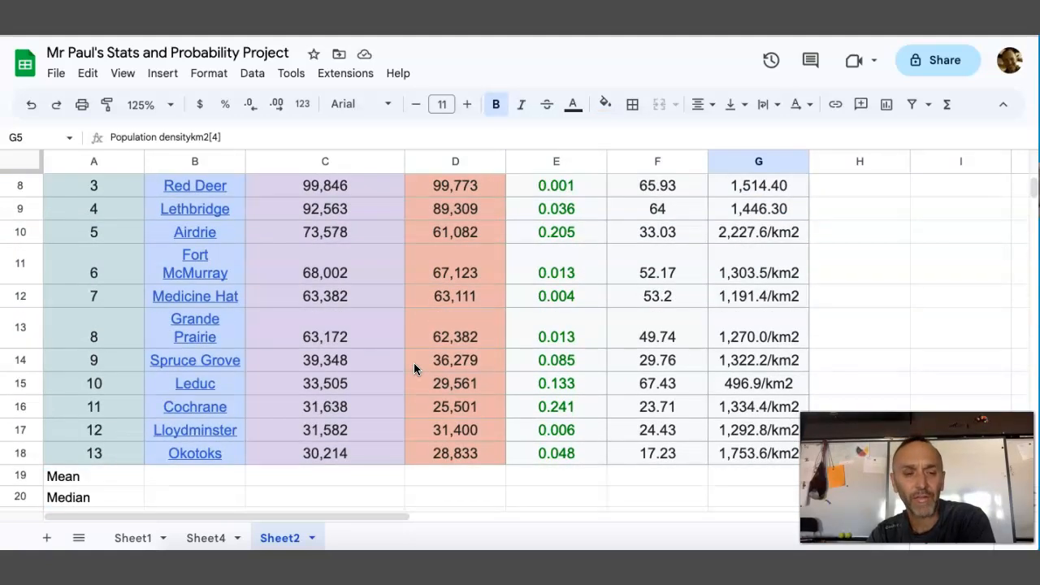
{"action": "scroll", "coordinate": [413, 367], "scroll_direction": "down", "scroll_amount": 2}
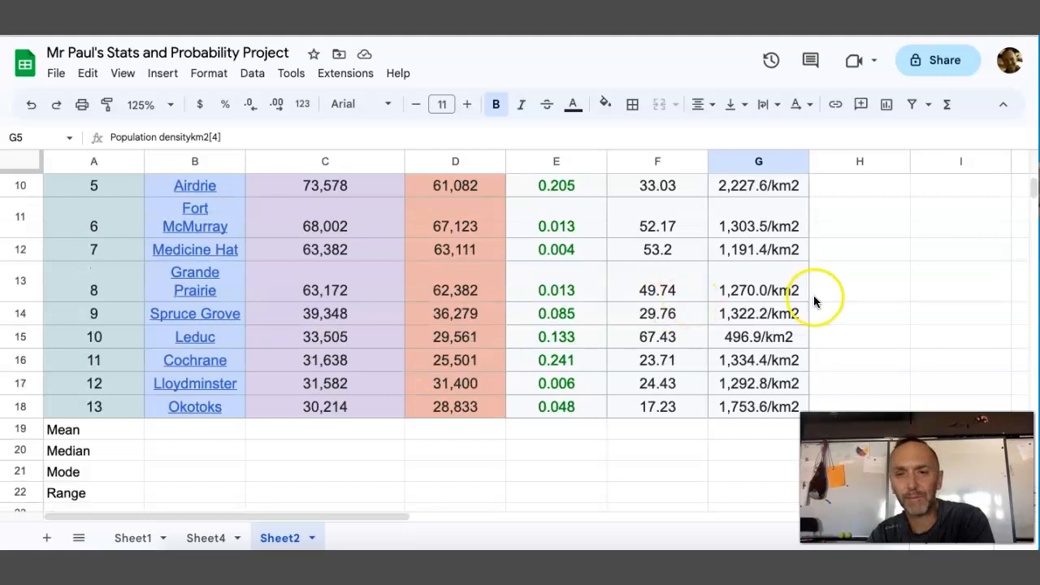
Remove the "/km2" unit from Grande Prairie's population density in G13, leaving 1,270.0
{"action": "left_click", "coordinate": [782, 297]}
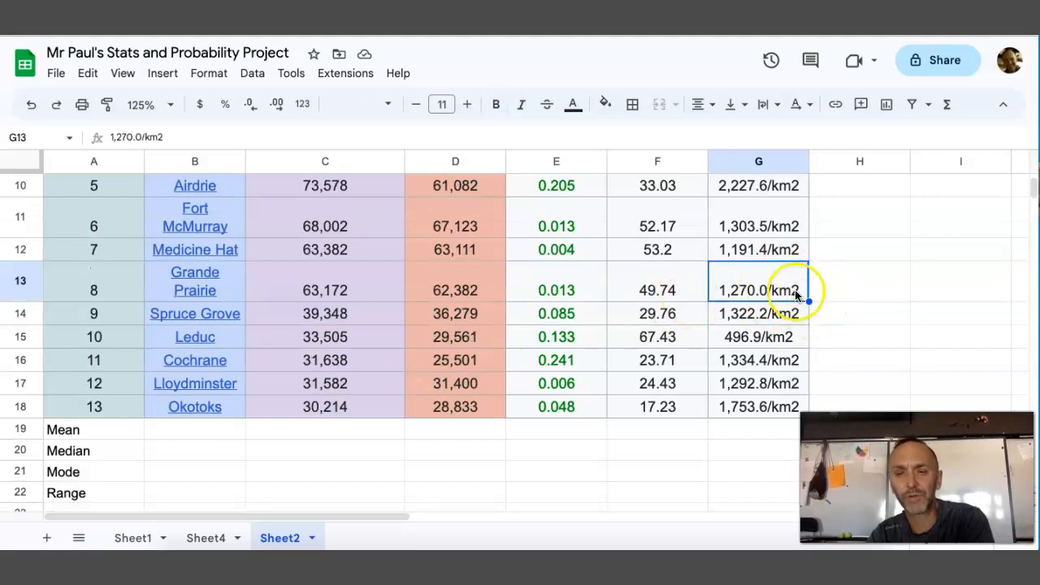
{"action": "double_click", "coordinate": [795, 294]}
{"action": "key", "text": "BackSpace"}
{"action": "key", "text": "BackSpace"}
{"action": "key", "text": "BackSpace"}
{"action": "key", "text": "BackSpace"}
{"action": "key", "text": "BackSpace"}
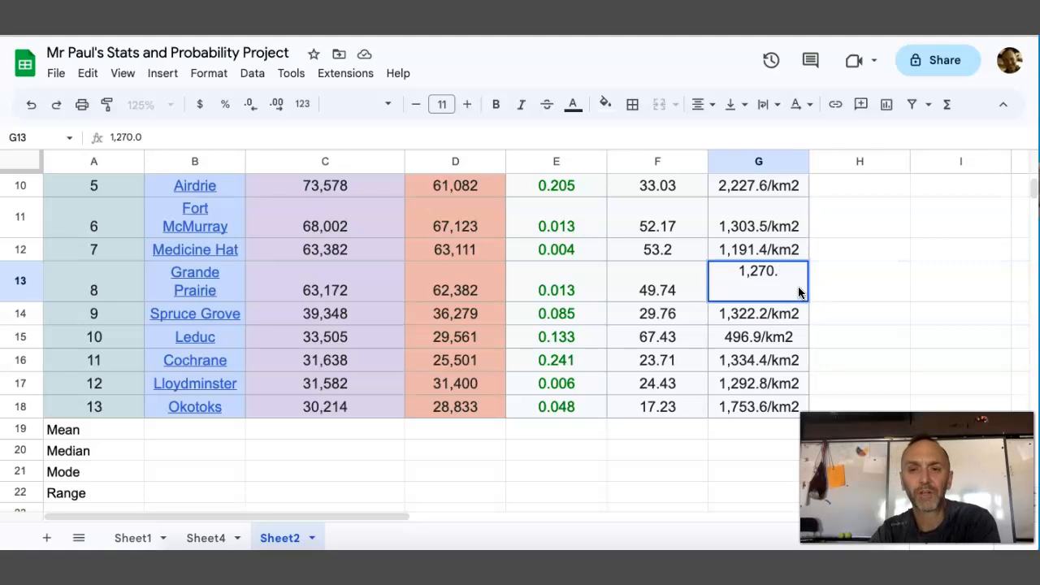
{"action": "type", "text": "0"}
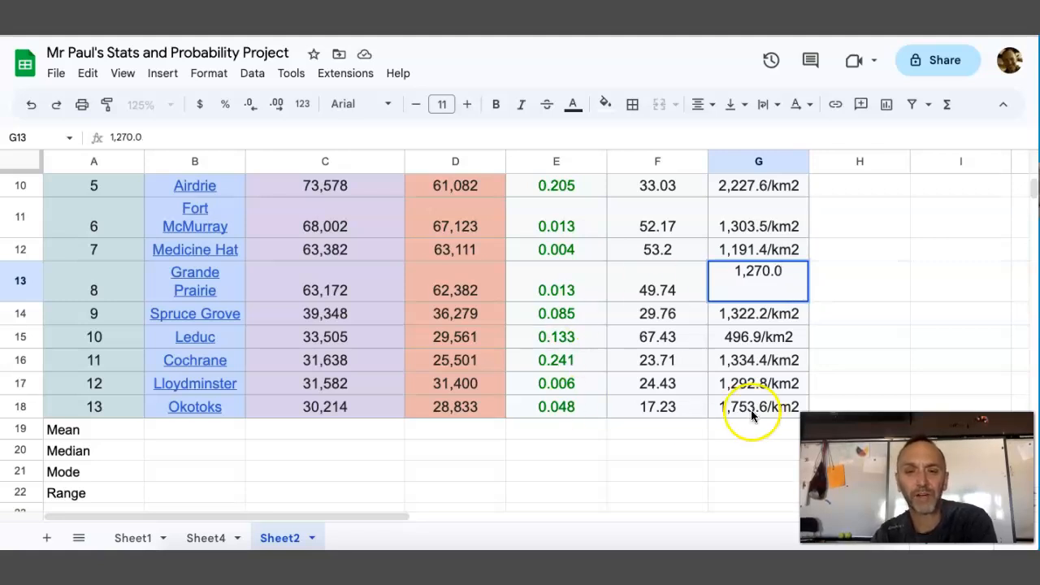
{"action": "left_click", "coordinate": [452, 470]}
Look over the empty Mean, Median, Mode and Range rows and how they line up with the population columns above
{"action": "left_click", "coordinate": [168, 431]}
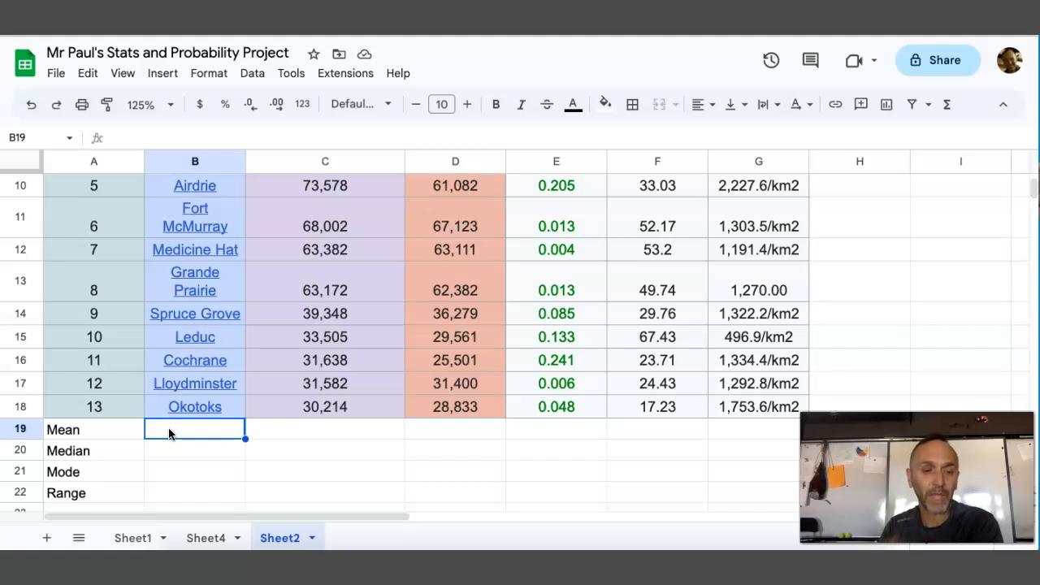
{"action": "left_click", "coordinate": [223, 431]}
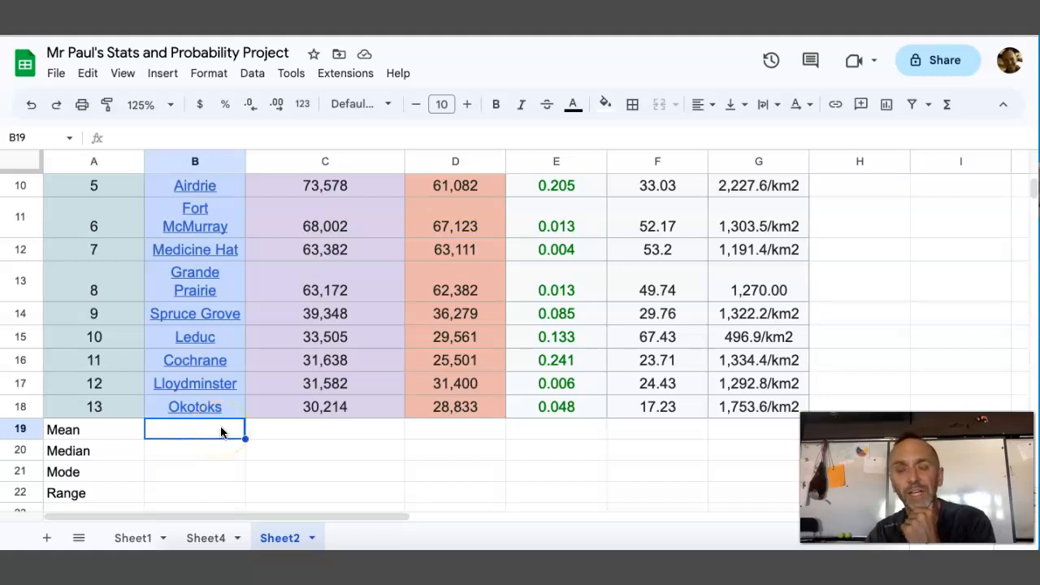
{"action": "scroll", "coordinate": [81, 406], "scroll_direction": "down", "scroll_amount": 1}
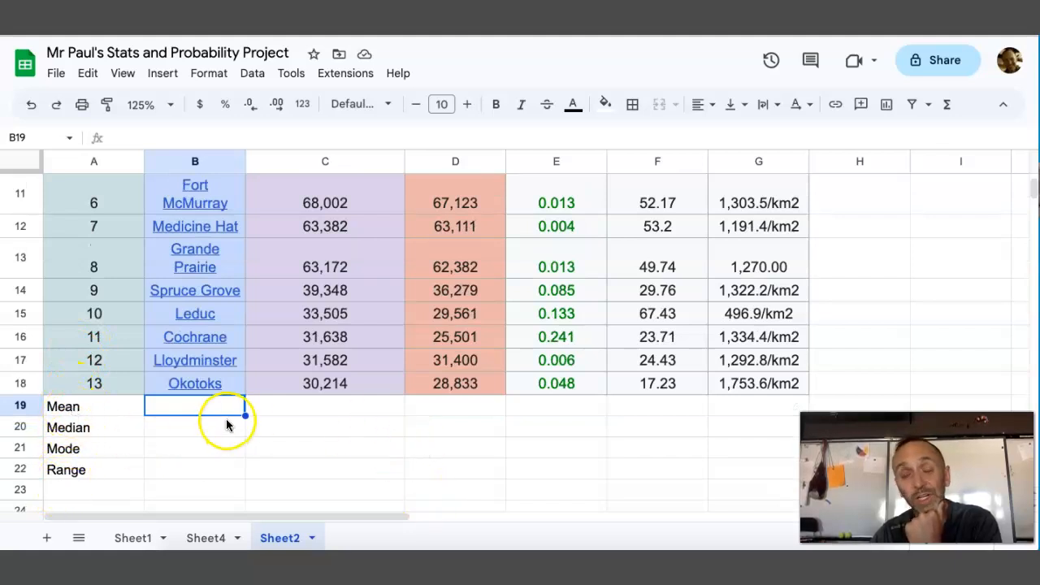
{"action": "left_click", "coordinate": [171, 404]}
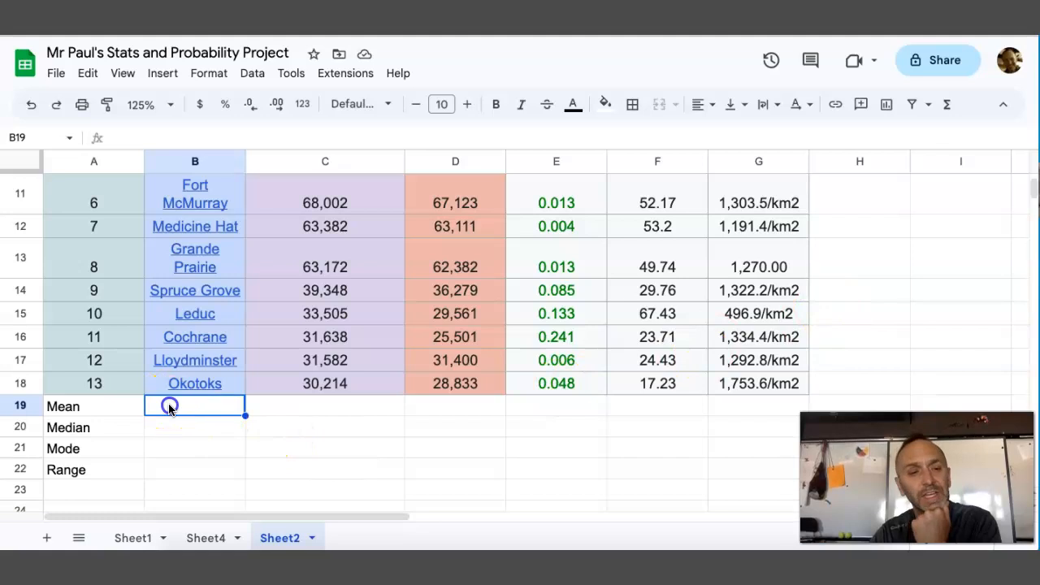
{"action": "left_click", "coordinate": [255, 404]}
{"action": "left_click", "coordinate": [213, 407]}
{"action": "left_click", "coordinate": [323, 410]}
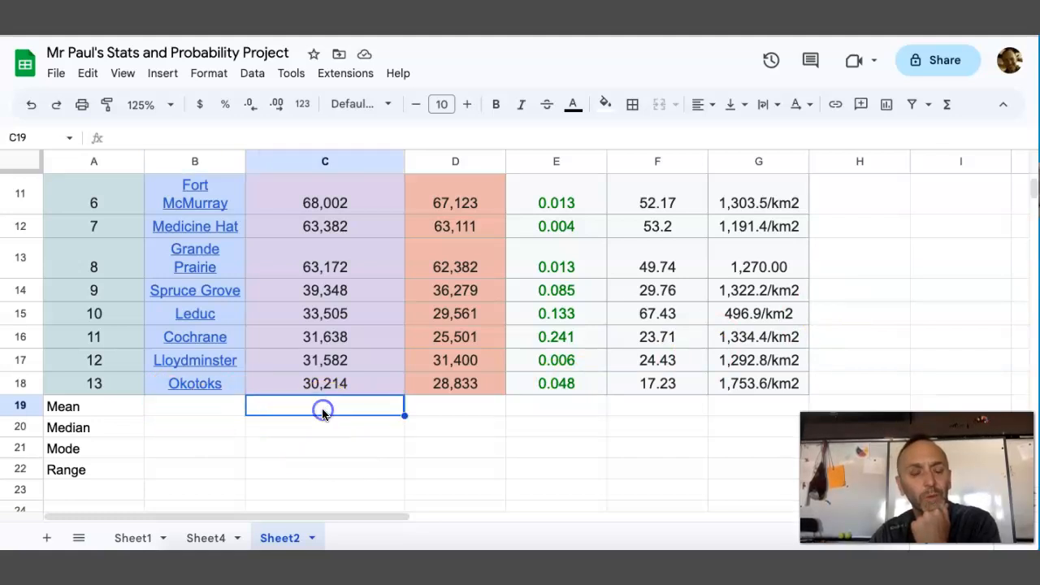
{"action": "scroll", "coordinate": [322, 408], "scroll_direction": "up", "scroll_amount": 5}
{"action": "scroll", "coordinate": [322, 408], "scroll_direction": "down", "scroll_amount": 1}
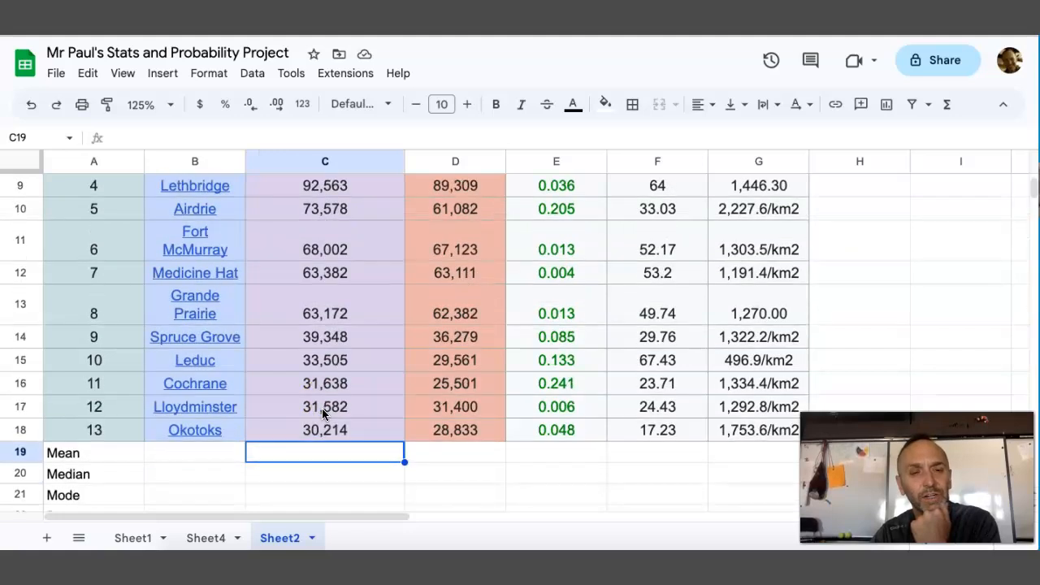
{"action": "scroll", "coordinate": [308, 341], "scroll_direction": "up", "scroll_amount": 5}
{"action": "scroll", "coordinate": [325, 305], "scroll_direction": "down", "scroll_amount": 8}
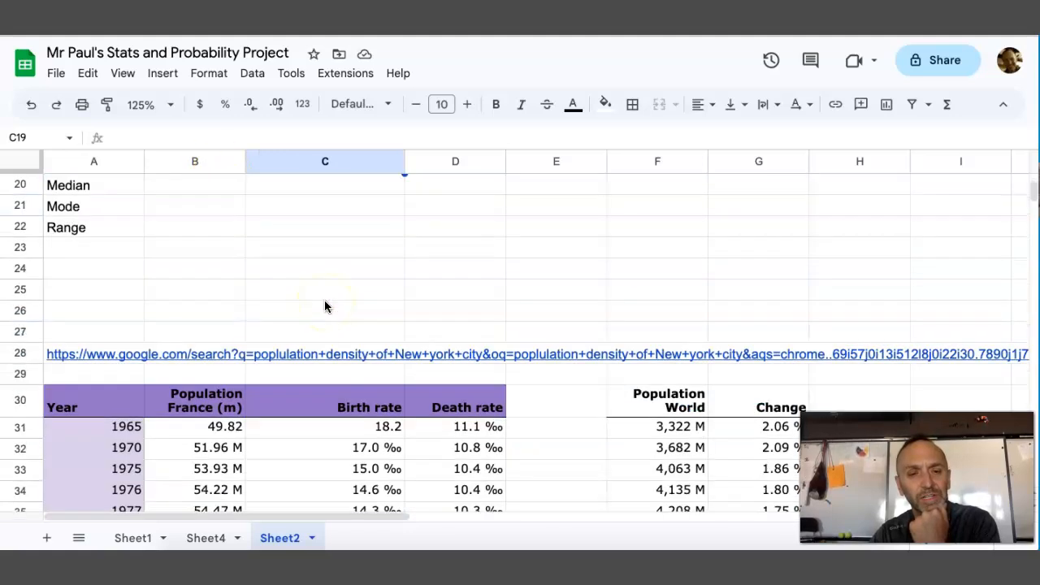
{"action": "scroll", "coordinate": [325, 305], "scroll_direction": "up", "scroll_amount": 4}
{"action": "left_click", "coordinate": [325, 339]}
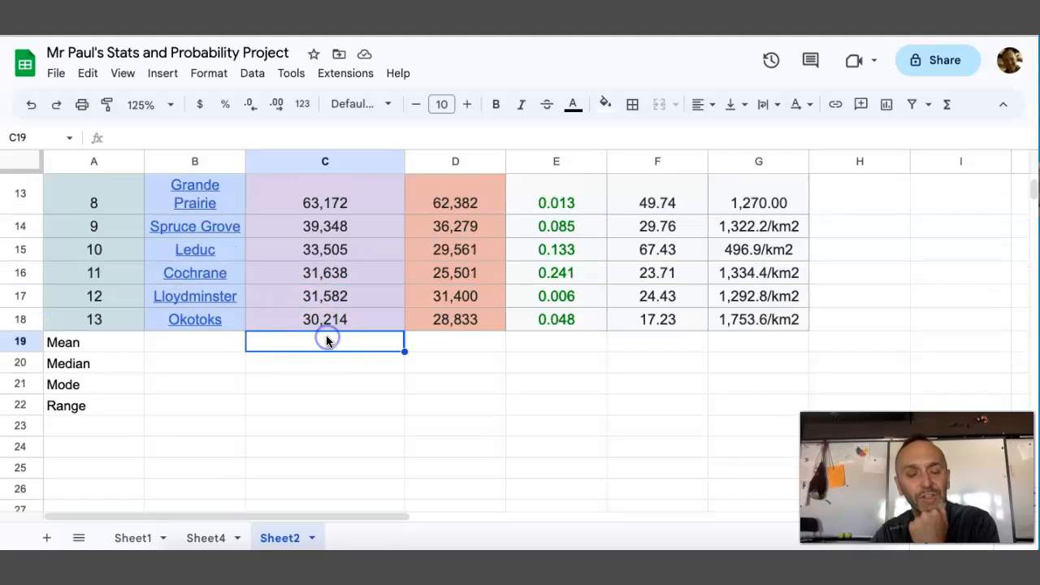
{"action": "double_click", "coordinate": [325, 338]}
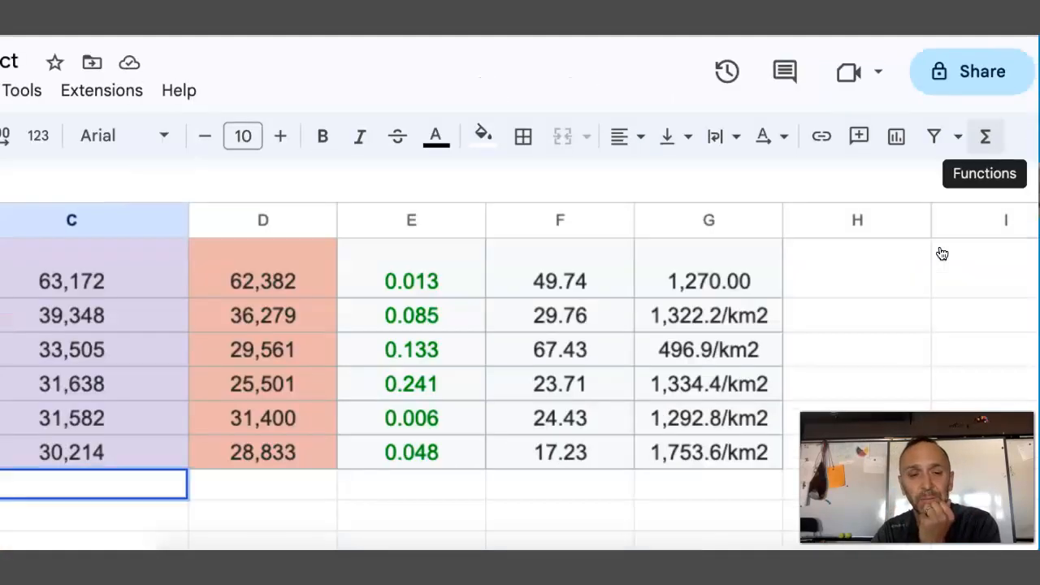
{"action": "scroll", "coordinate": [844, 489], "scroll_direction": "down", "scroll_amount": 2}
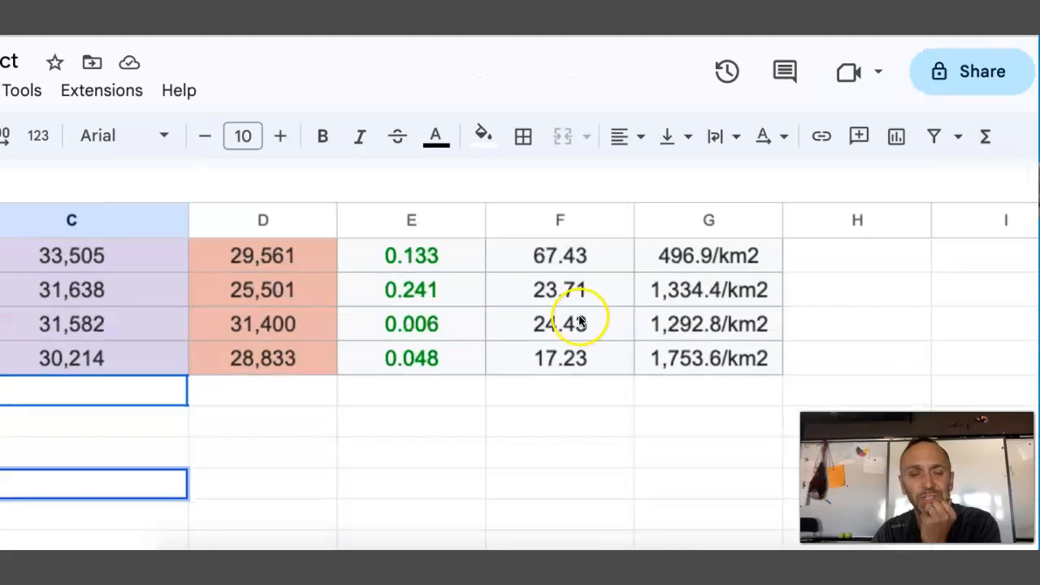
{"action": "scroll", "coordinate": [580, 322], "scroll_direction": "down", "scroll_amount": 2}
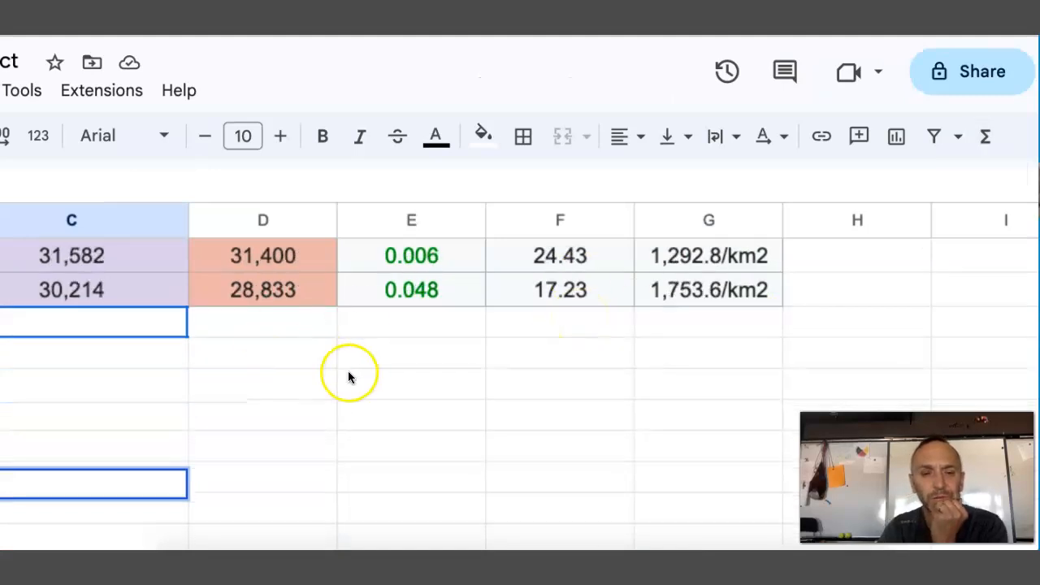
{"action": "scroll", "coordinate": [349, 372], "scroll_direction": "down", "scroll_amount": 2}
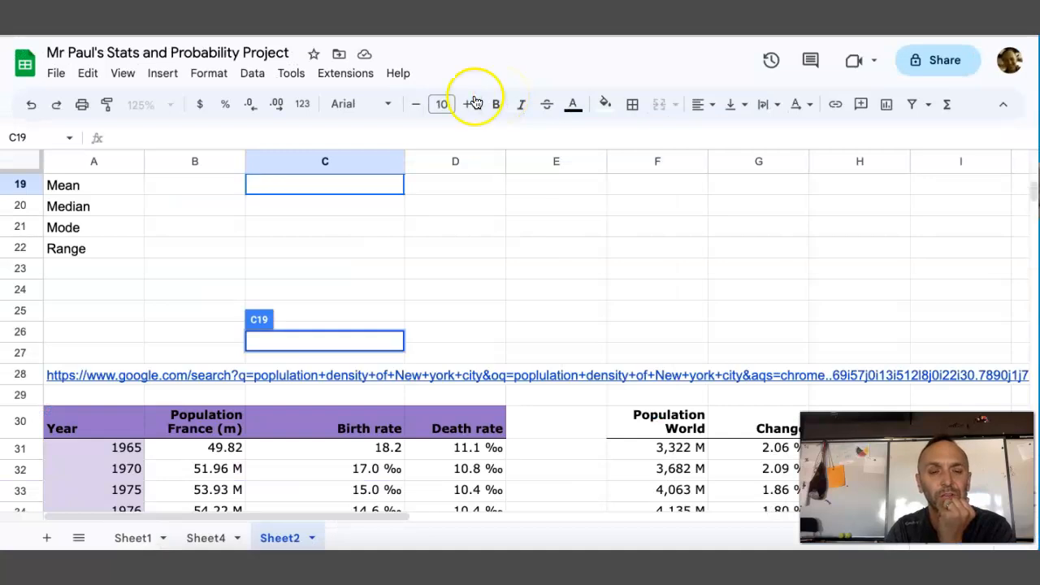
{"action": "scroll", "coordinate": [497, 297], "scroll_direction": "down", "scroll_amount": 1}
{"action": "scroll", "coordinate": [497, 297], "scroll_direction": "up", "scroll_amount": 5}
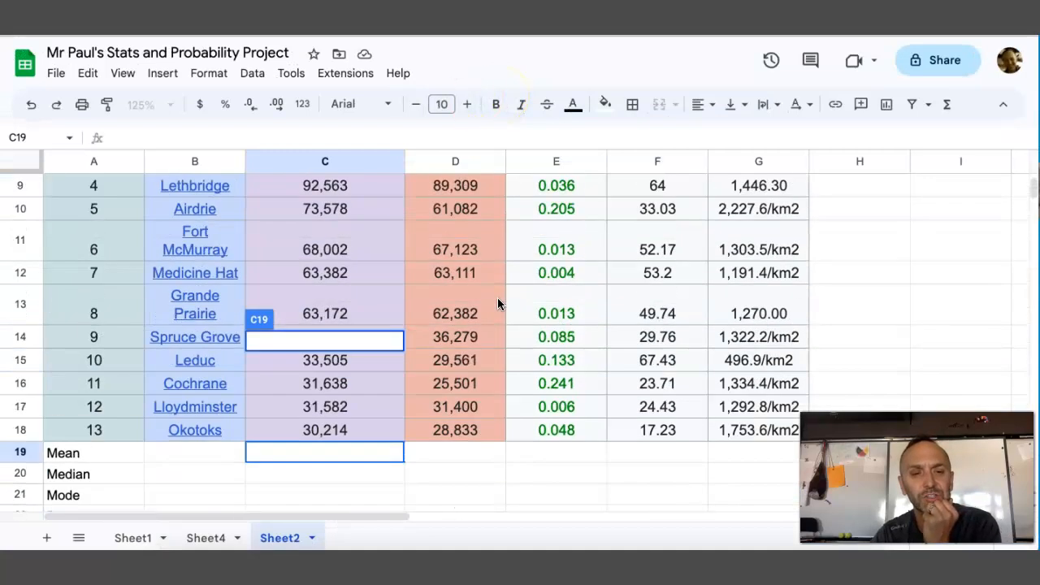
{"action": "scroll", "coordinate": [497, 298], "scroll_direction": "up", "scroll_amount": 1}
Calculate the mean of the 2021 populations in C19 with the AVERAGE function over C6:C18
{"action": "left_click", "coordinate": [287, 478]}
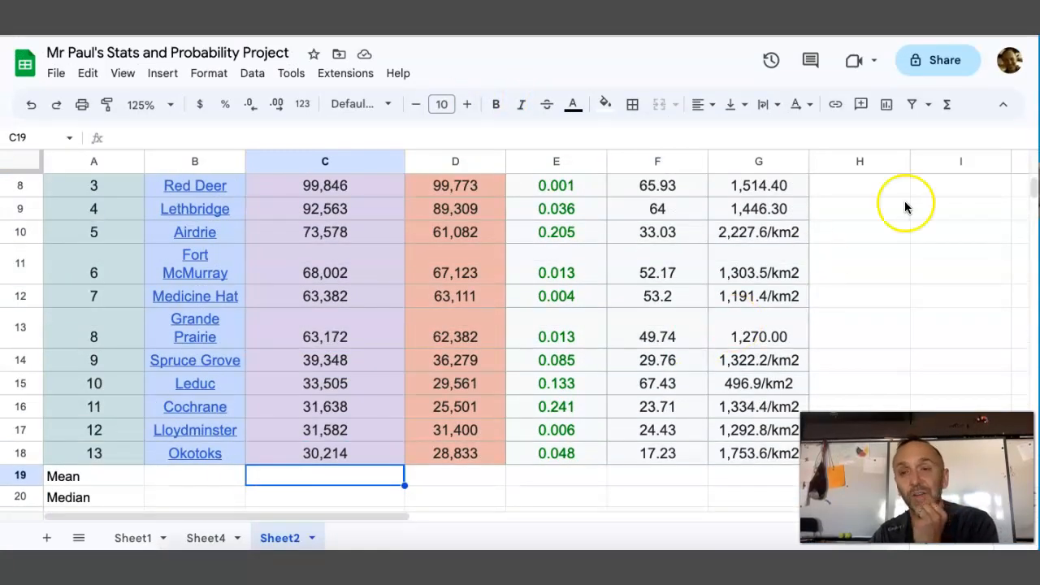
{"action": "left_click", "coordinate": [949, 107]}
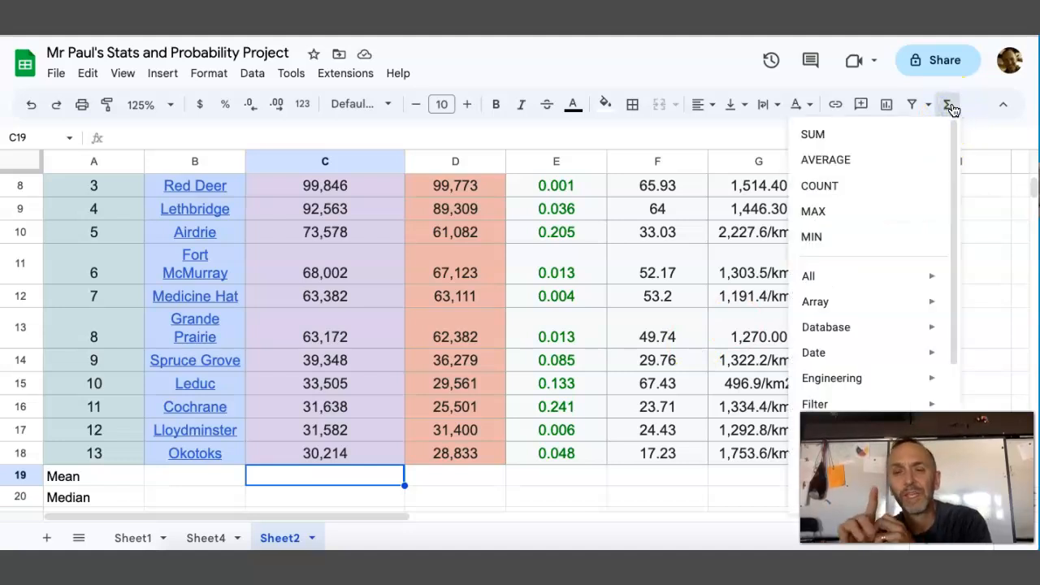
{"action": "left_click", "coordinate": [839, 163]}
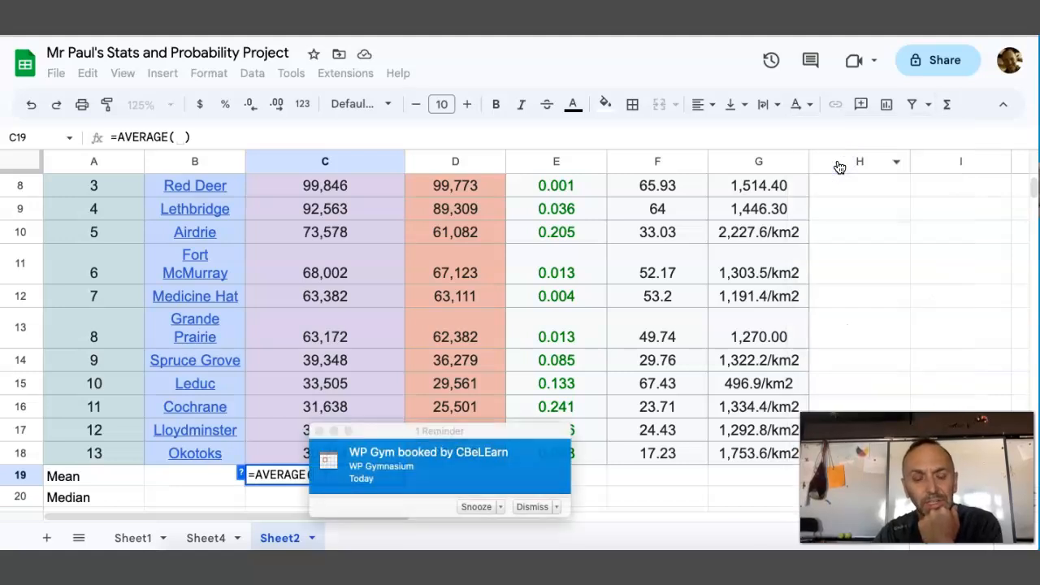
{"action": "left_click", "coordinate": [529, 507]}
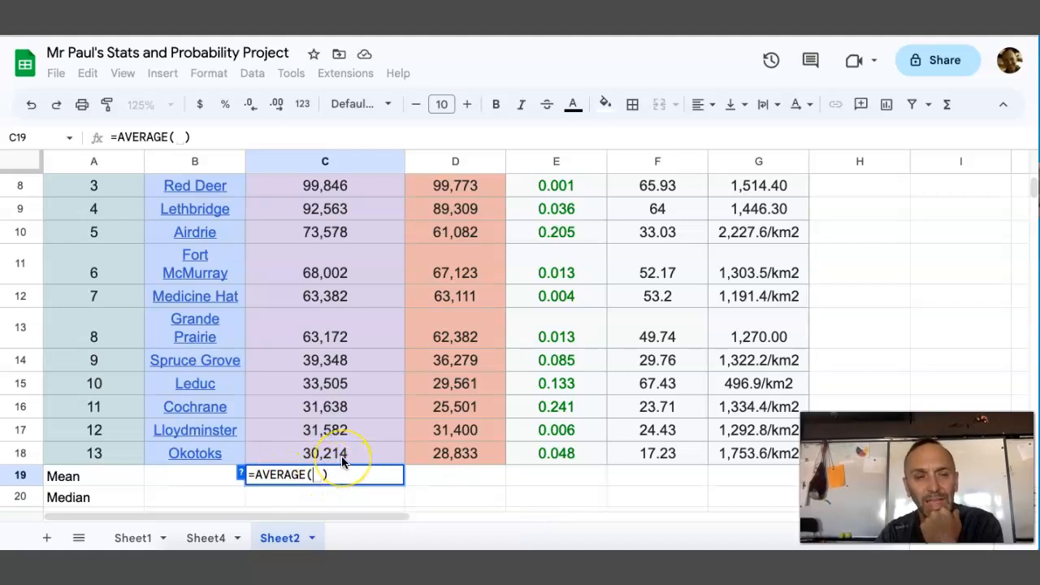
{"action": "mouse_move", "coordinate": [342, 459]}
{"action": "left_mouse_down"}
{"action": "mouse_move", "coordinate": [333, 167]}
{"action": "mouse_move", "coordinate": [329, 250]}
{"action": "left_mouse_up"}
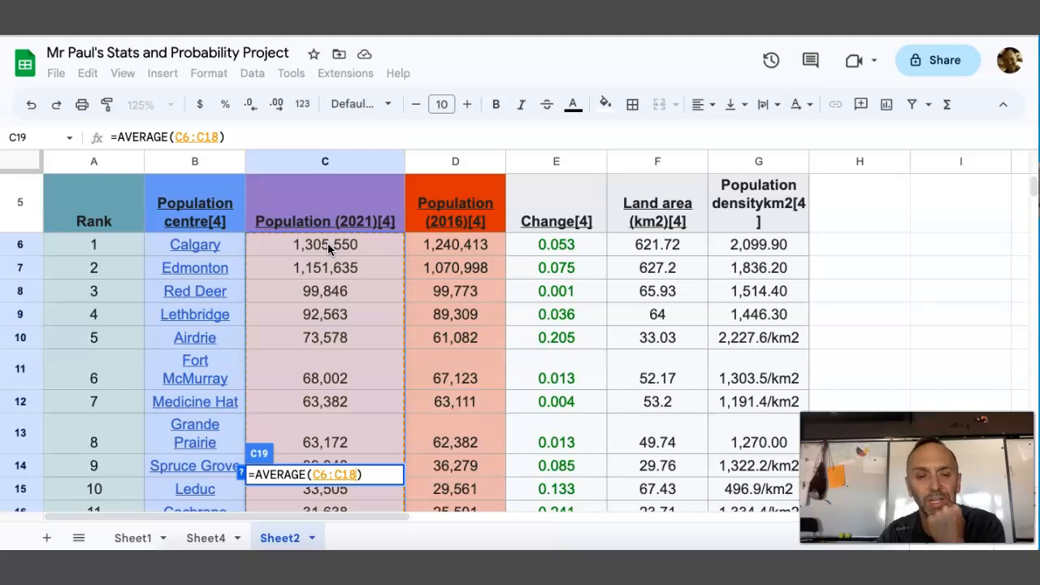
{"action": "left_click", "coordinate": [341, 480]}
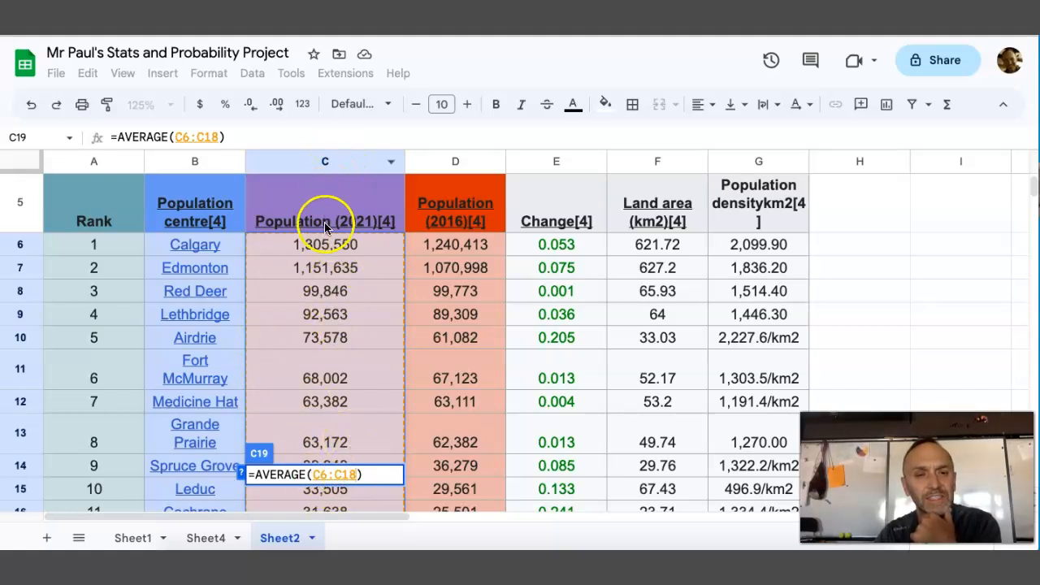
{"action": "scroll", "coordinate": [325, 240], "scroll_direction": "down", "scroll_amount": 3}
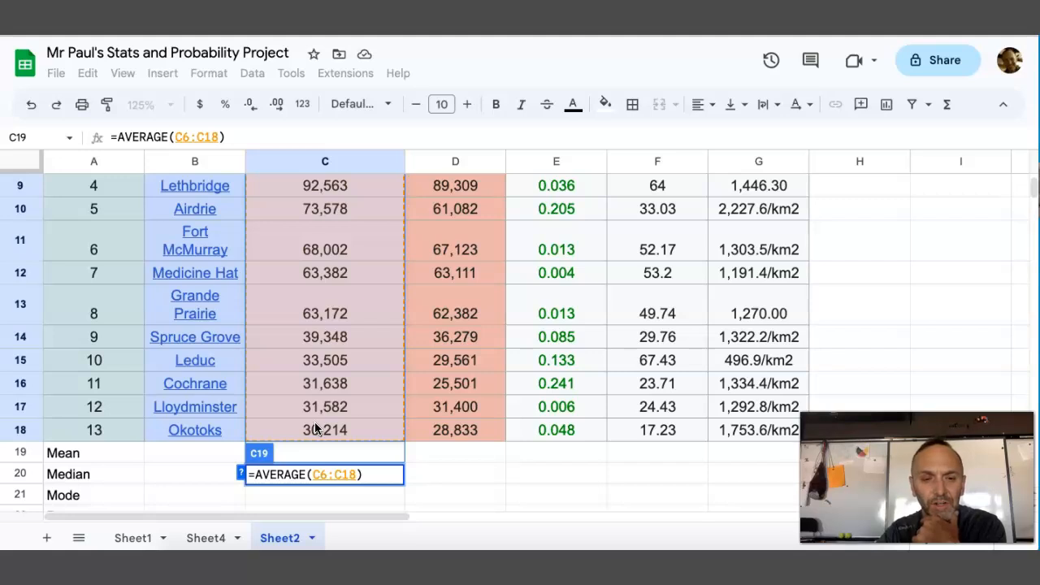
{"action": "key", "text": "Return"}
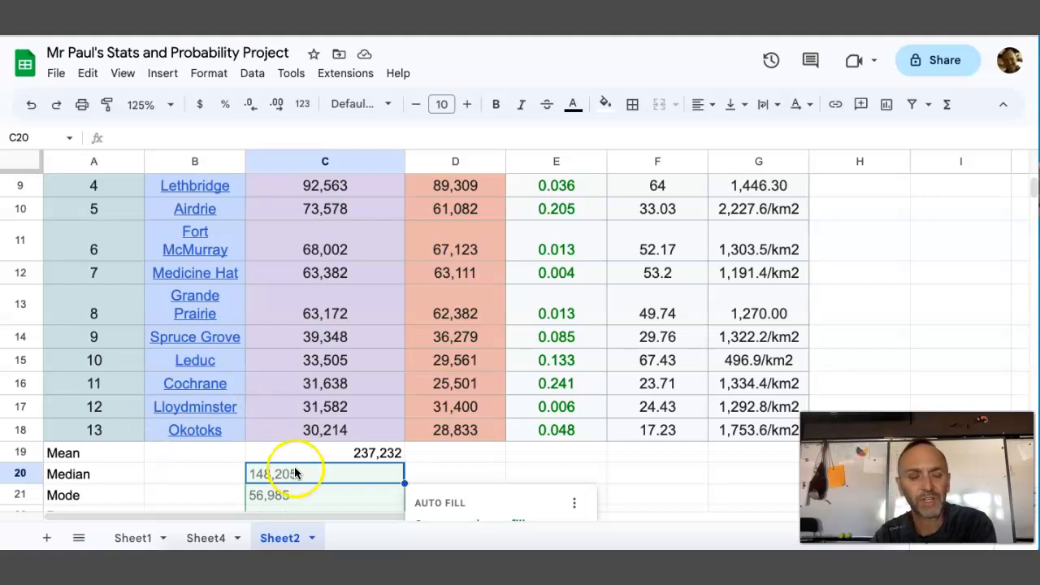
Examine the 2021 population mean in C19 and its formula against the individual city populations above it
{"action": "left_click", "coordinate": [359, 482]}
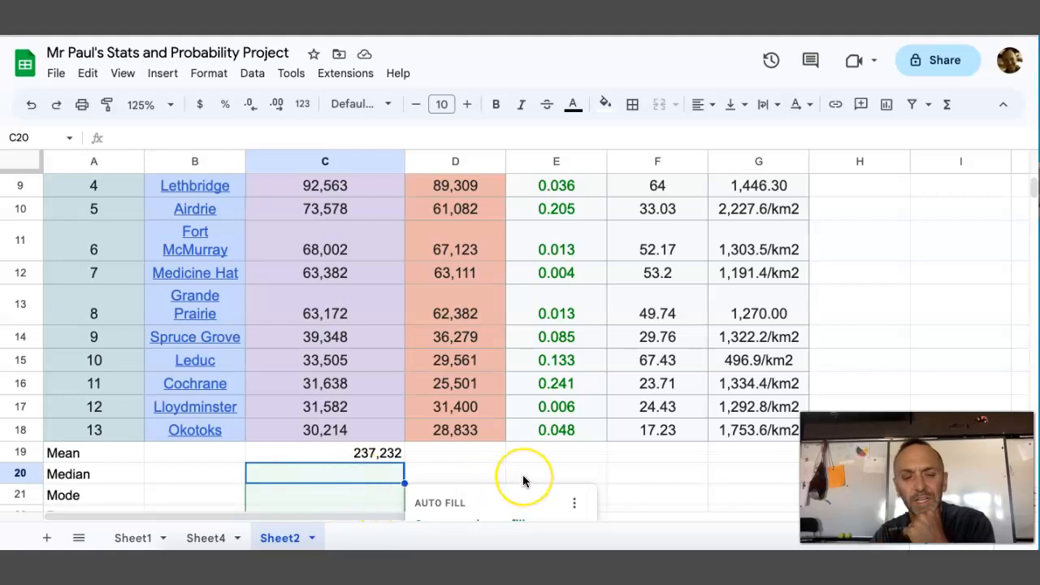
{"action": "scroll", "coordinate": [522, 474], "scroll_direction": "down", "scroll_amount": 1}
{"action": "scroll", "coordinate": [522, 475], "scroll_direction": "up", "scroll_amount": 1}
{"action": "left_click", "coordinate": [317, 497]}
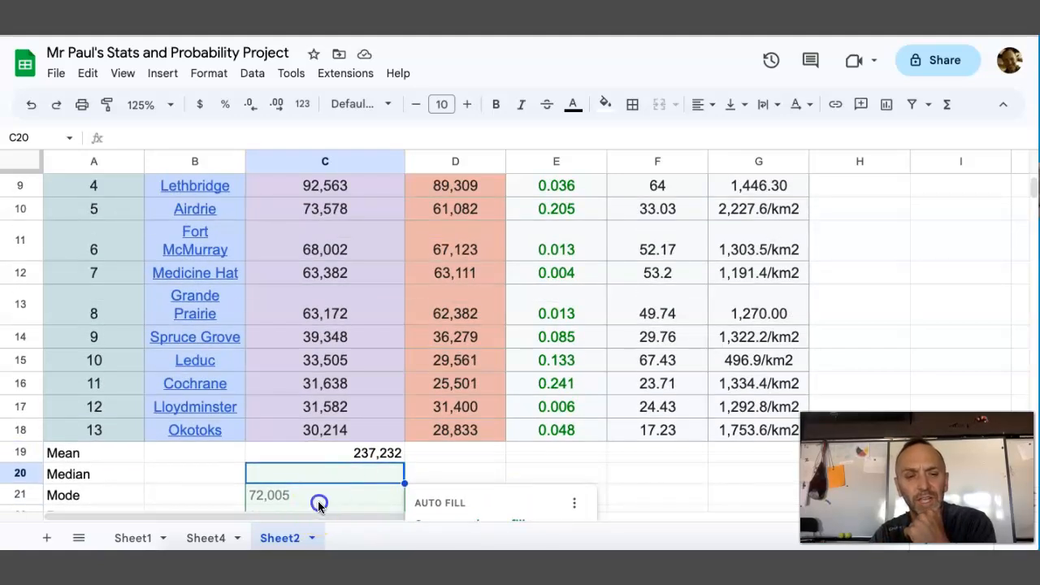
{"action": "left_click", "coordinate": [451, 459]}
{"action": "left_click", "coordinate": [365, 453]}
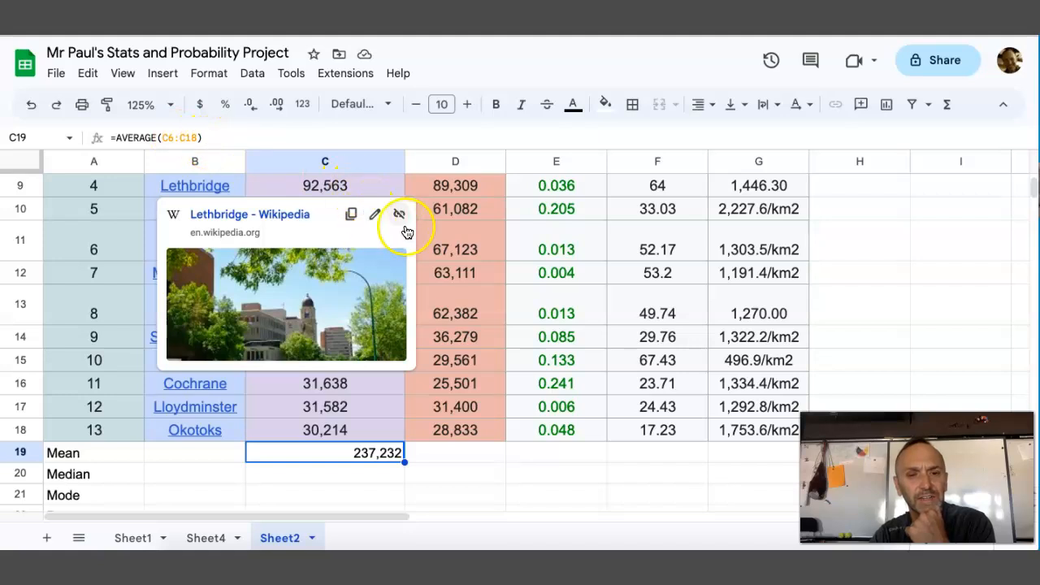
{"action": "left_click", "coordinate": [429, 436]}
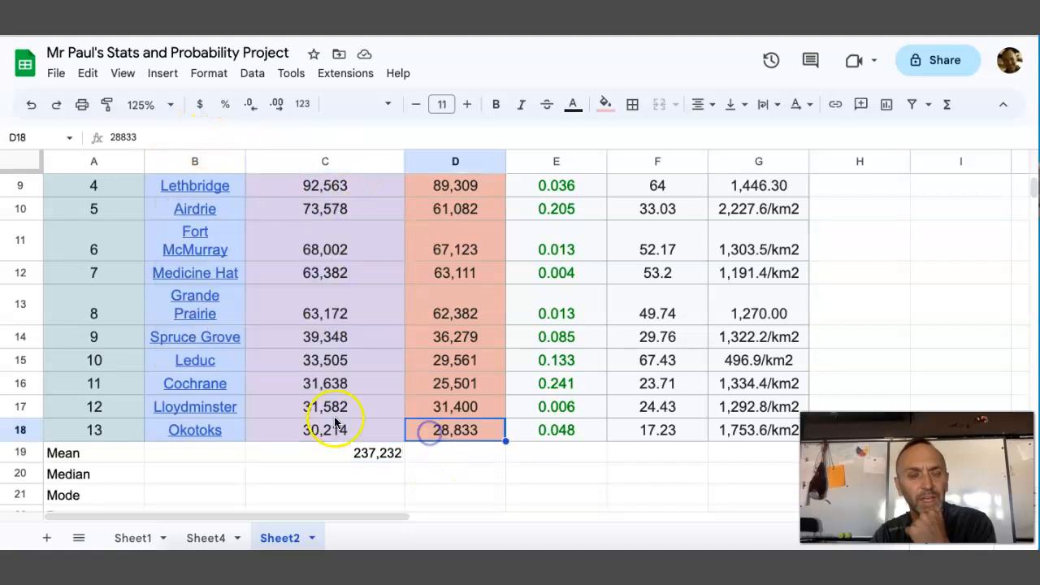
{"action": "left_click", "coordinate": [360, 453]}
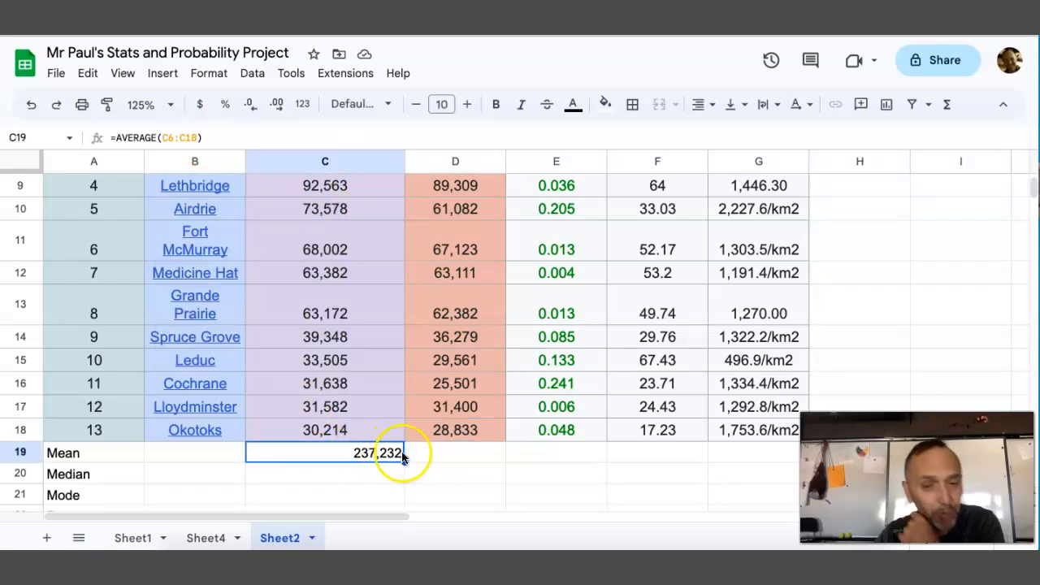
{"action": "left_click", "coordinate": [446, 384]}
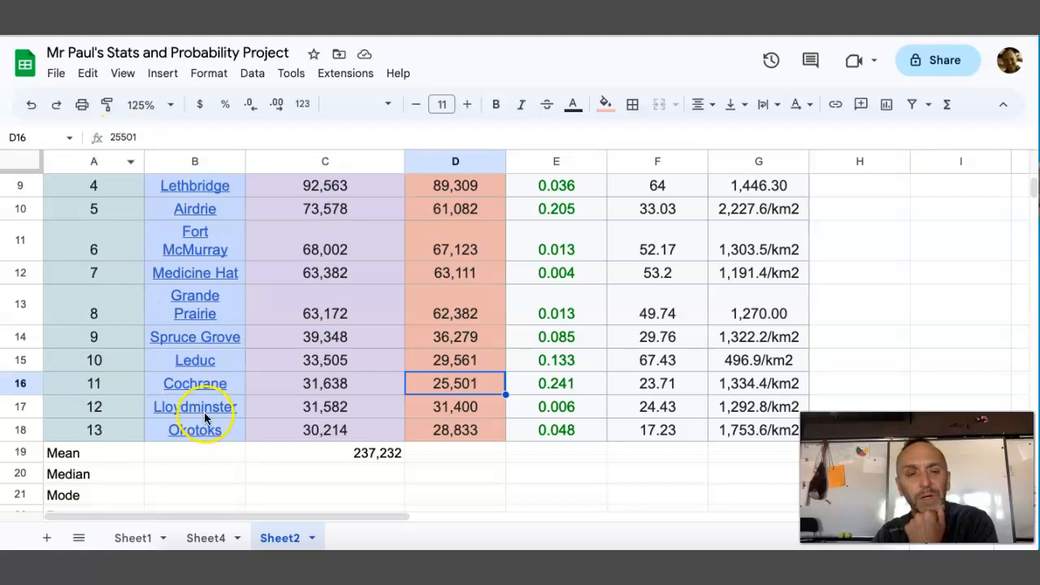
{"action": "left_click", "coordinate": [276, 452]}
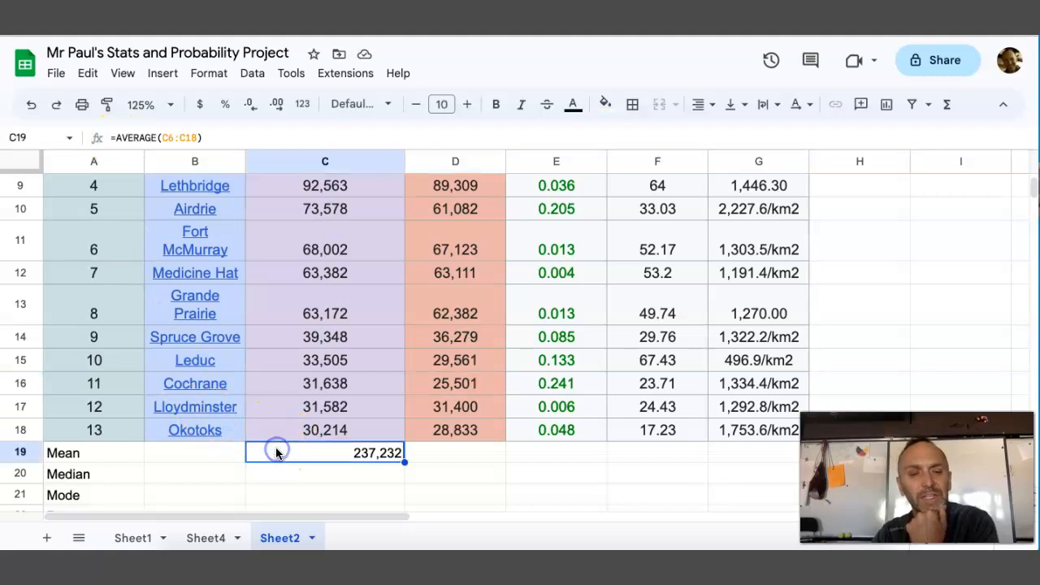
{"action": "left_click", "coordinate": [386, 460]}
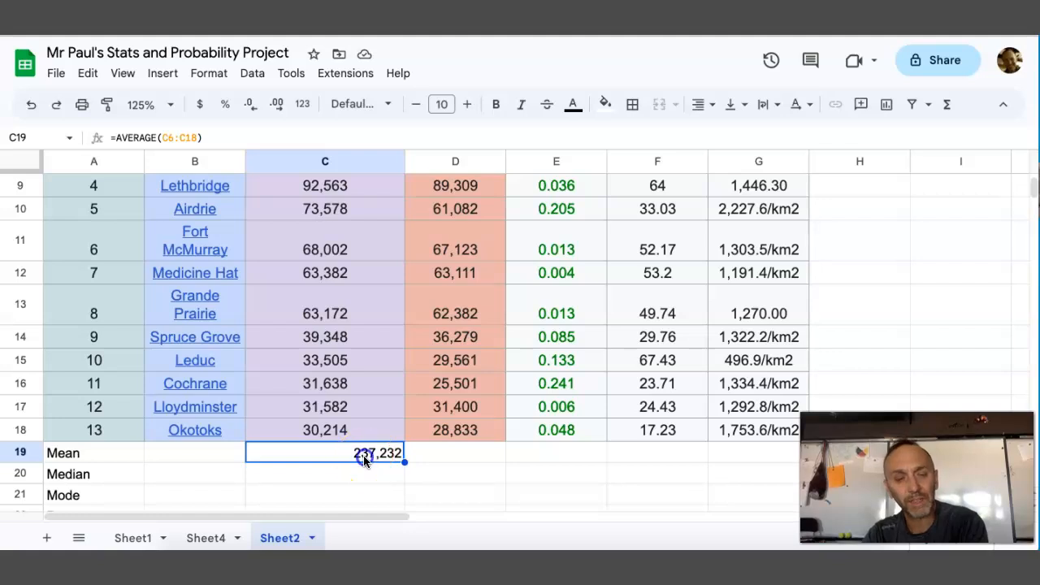
Copy the mean formula from C19 across D19:G19 for the remaining columns
{"action": "double_click", "coordinate": [365, 456]}
{"action": "key", "text": "Return"}
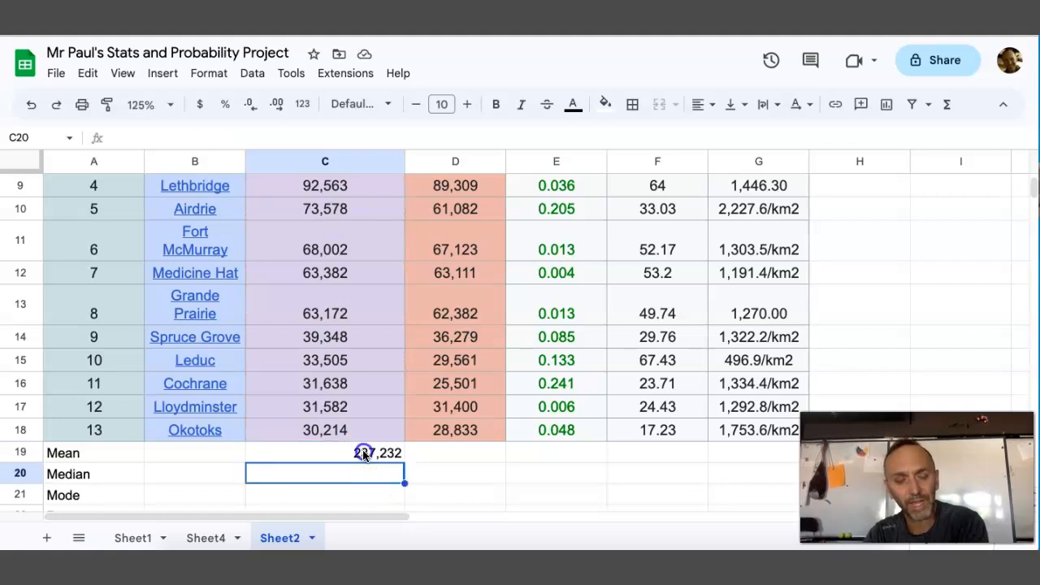
{"action": "left_click", "coordinate": [364, 455]}
{"action": "key", "text": "ctrl+c"}
{"action": "left_click_drag", "start_coordinate": [452, 457], "coordinate": [743, 446]}
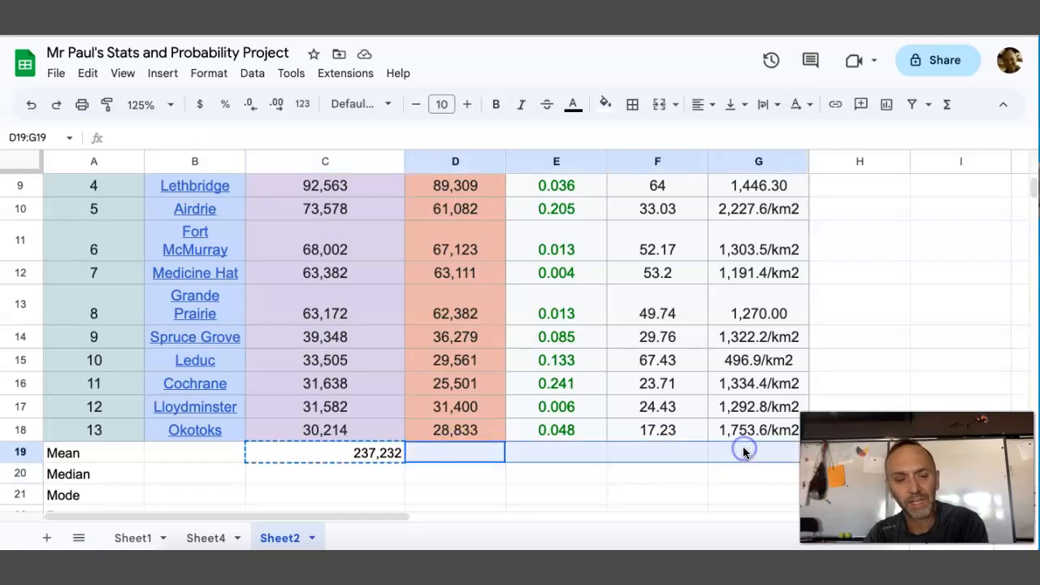
{"action": "key", "text": "ctrl+v"}
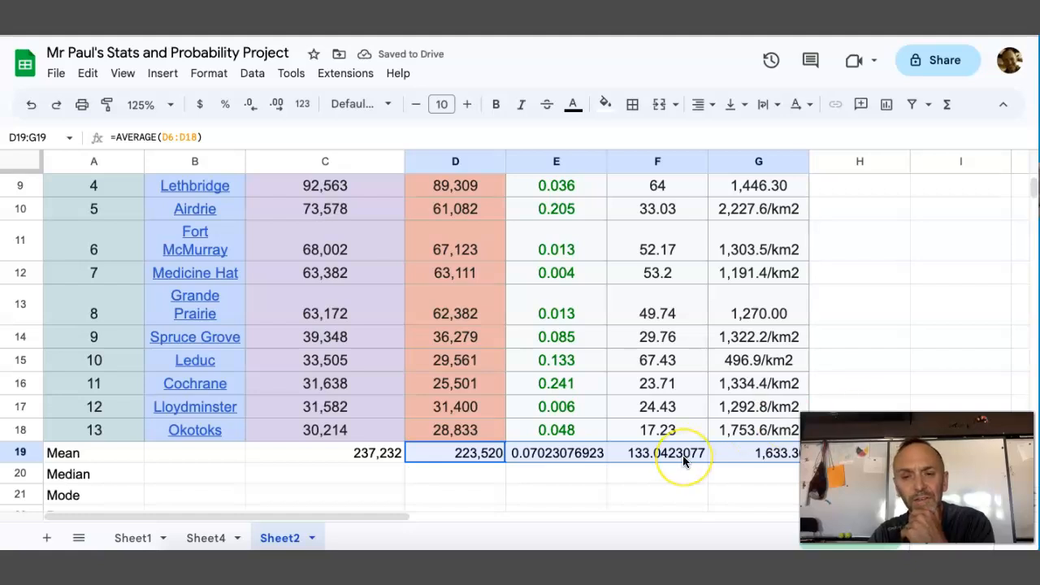
{"action": "left_click", "coordinate": [551, 473]}
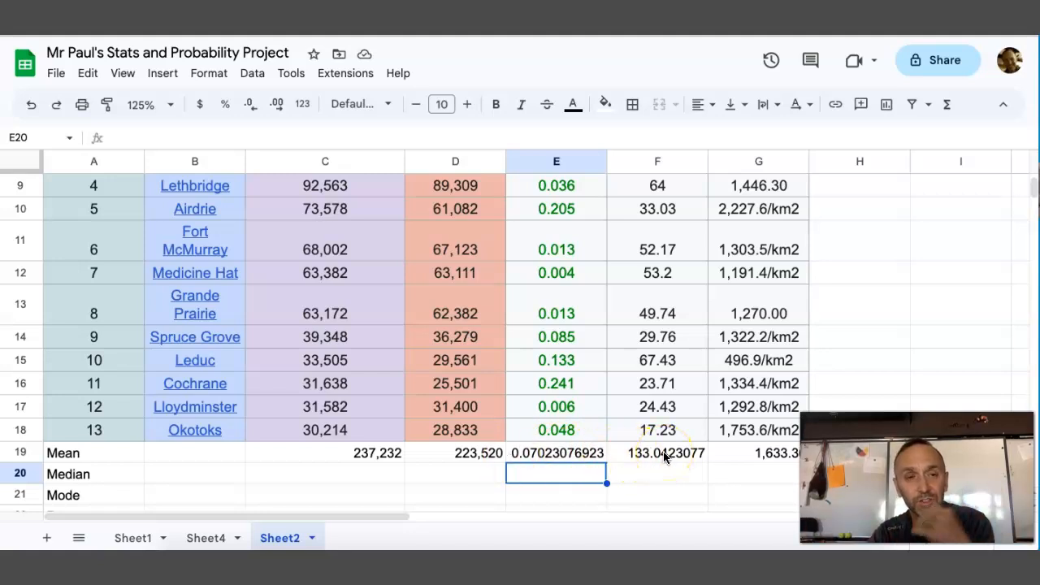
Reduce the land area mean in F19 to a whole number without decimal places
{"action": "left_click", "coordinate": [691, 454]}
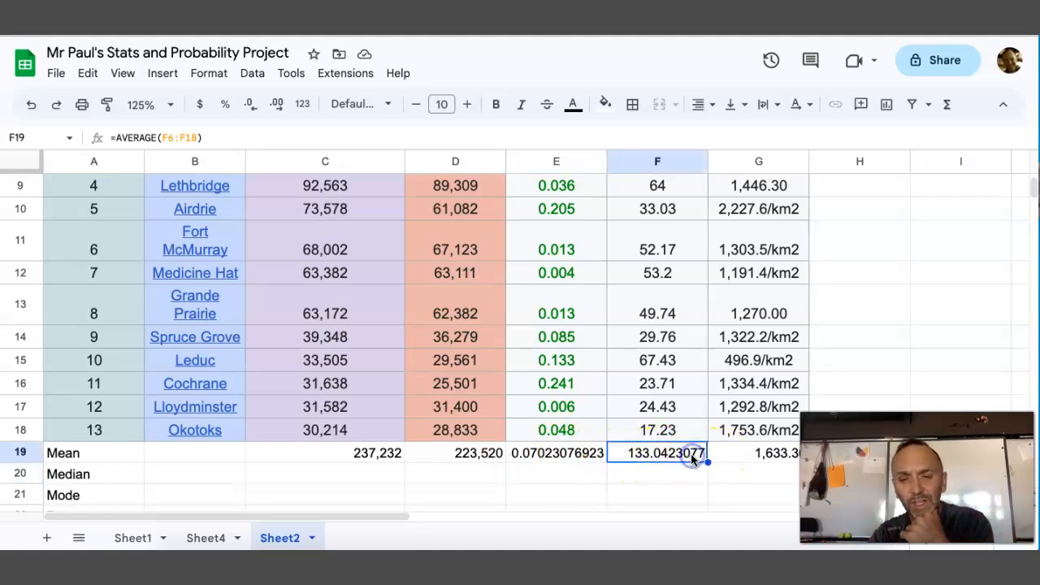
{"action": "left_click", "coordinate": [253, 112]}
{"action": "left_click", "coordinate": [254, 112]}
{"action": "left_click", "coordinate": [253, 112]}
{"action": "left_click", "coordinate": [253, 112]}
{"action": "left_click", "coordinate": [254, 112]}
{"action": "left_click", "coordinate": [254, 112]}
{"action": "left_click", "coordinate": [253, 112]}
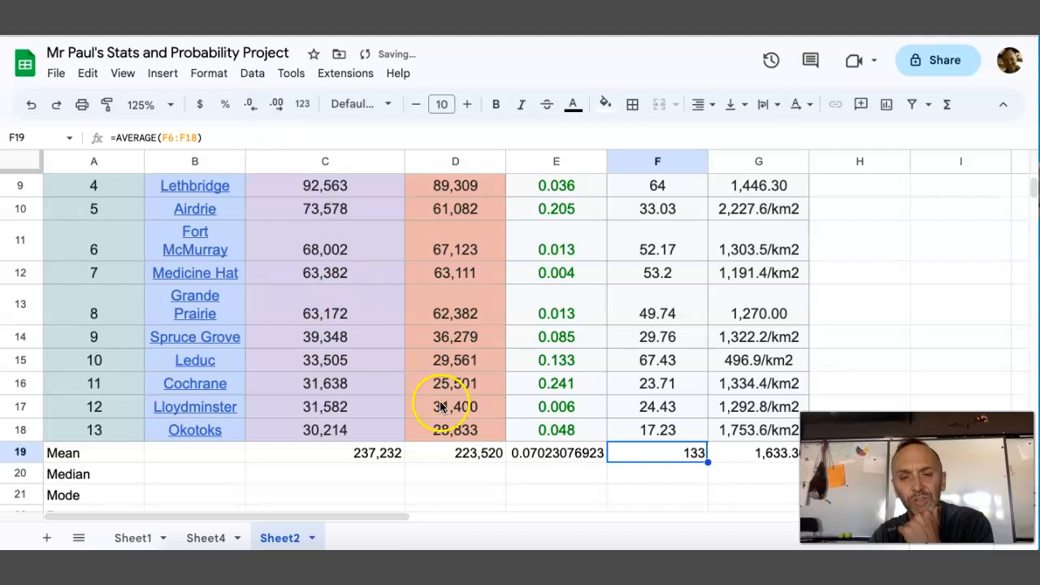
Set the Change column's mean in E19 to show two decimal places
{"action": "left_click", "coordinate": [557, 452]}
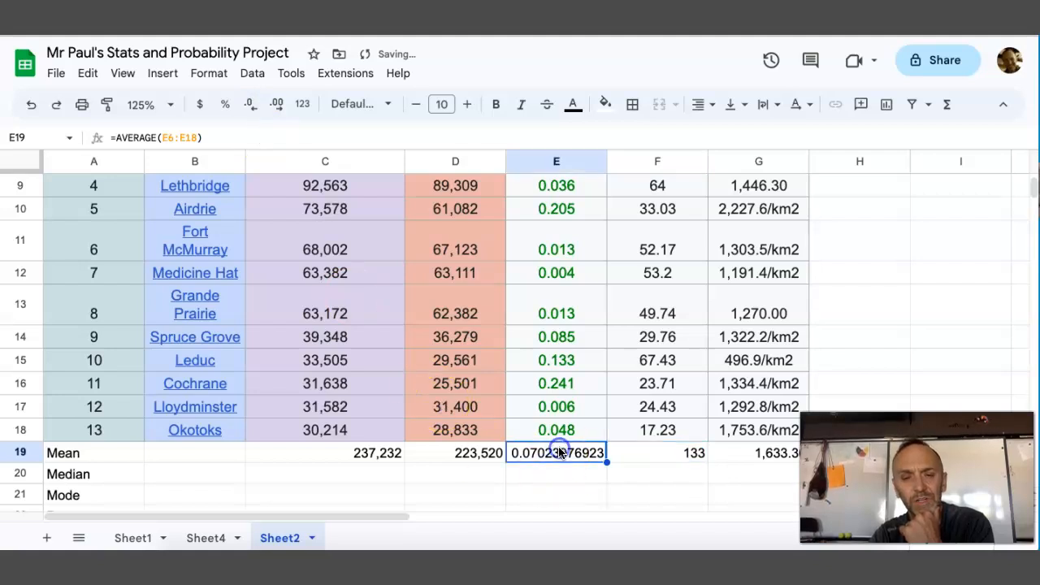
{"action": "left_click", "coordinate": [253, 111]}
{"action": "left_click", "coordinate": [253, 110]}
{"action": "left_click", "coordinate": [254, 111]}
{"action": "left_click", "coordinate": [254, 110]}
{"action": "left_click", "coordinate": [254, 110]}
{"action": "left_click", "coordinate": [254, 111]}
{"action": "left_click", "coordinate": [253, 111]}
{"action": "left_click", "coordinate": [253, 110]}
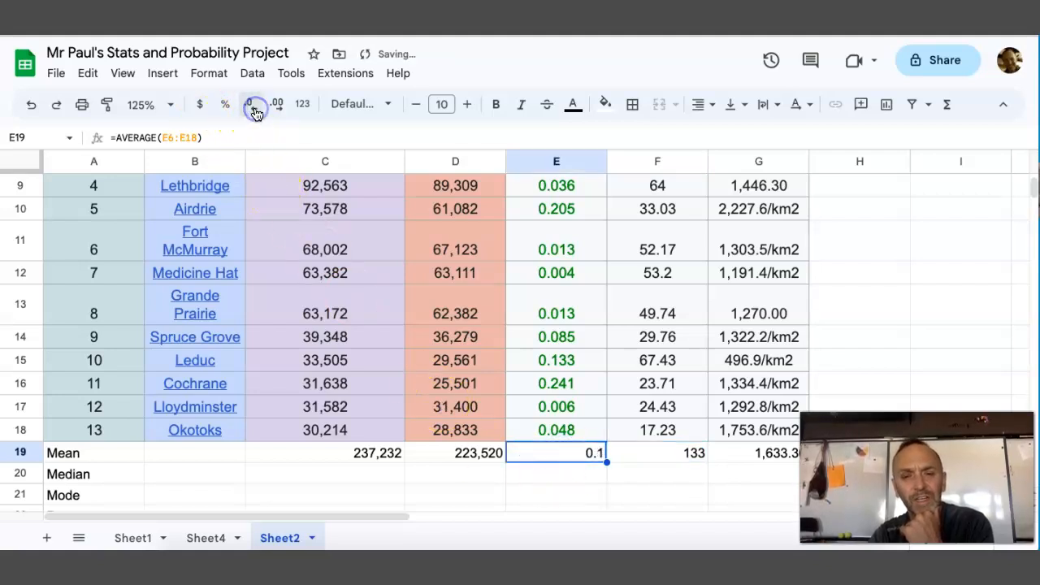
{"action": "left_click", "coordinate": [271, 107]}
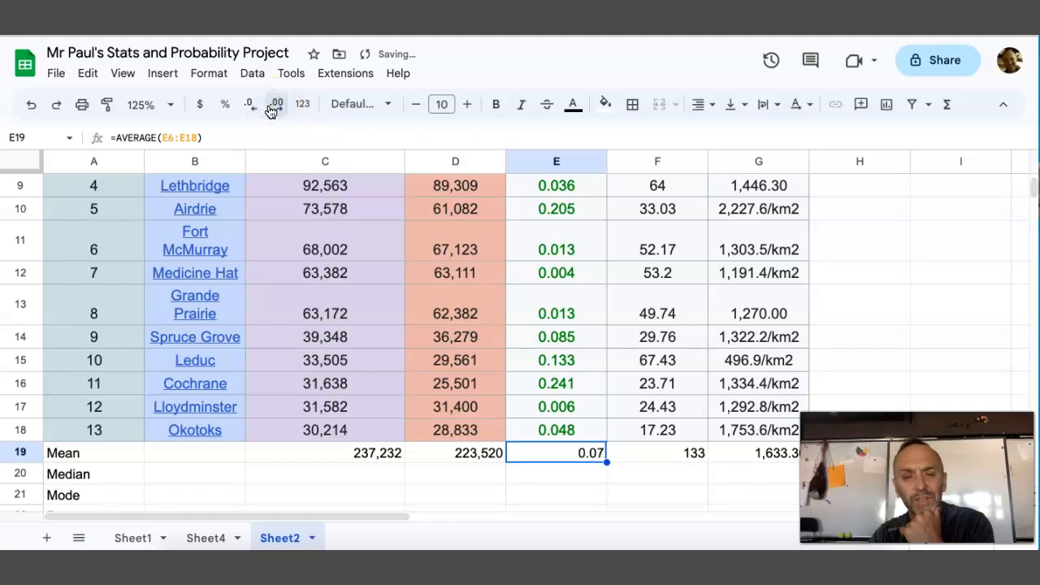
{"action": "left_click", "coordinate": [626, 478]}
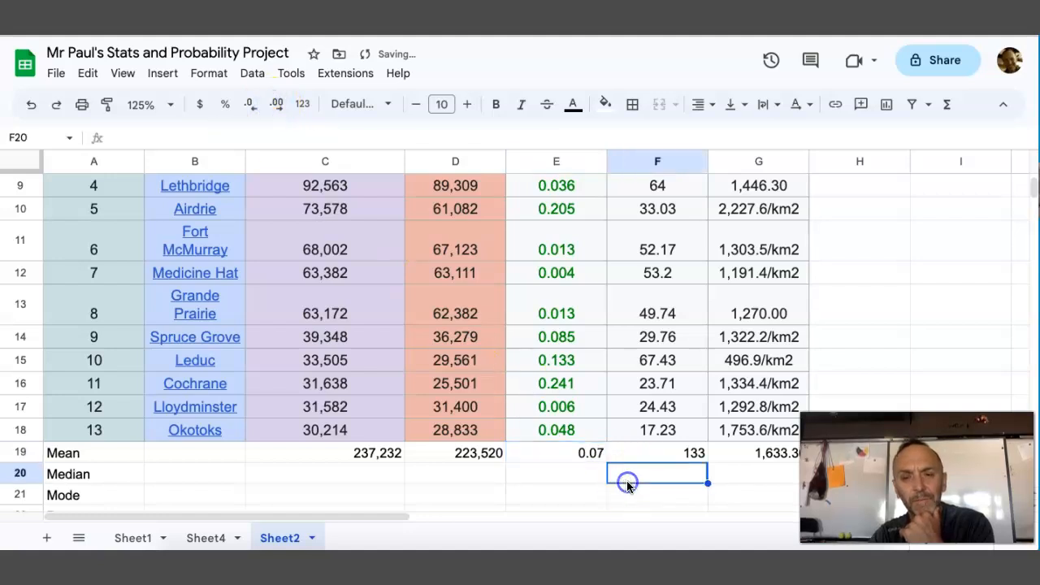
Calculate the median of all the 2021 city populations in C20 with the MEDIAN function
{"action": "left_click", "coordinate": [317, 475]}
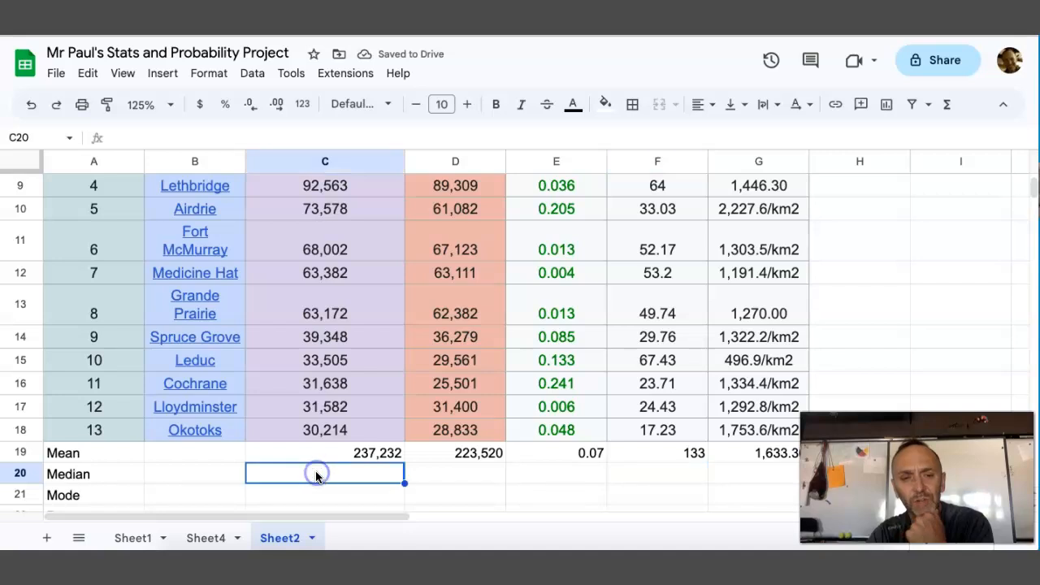
{"action": "left_click", "coordinate": [947, 105]}
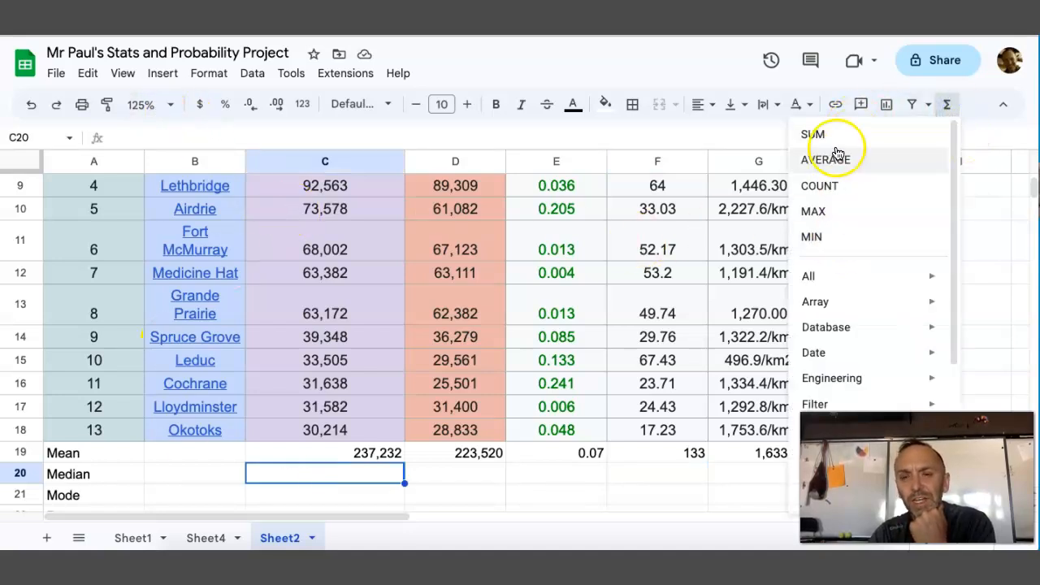
{"action": "mouse_move", "coordinate": [826, 276]}
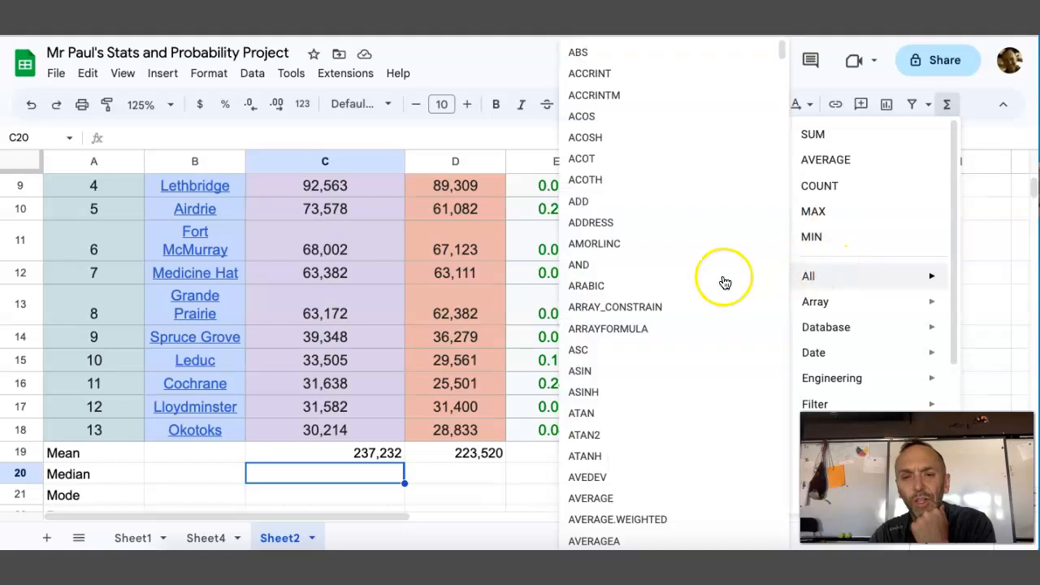
{"action": "scroll", "coordinate": [666, 330], "scroll_direction": "down", "scroll_amount": 20}
{"action": "scroll", "coordinate": [665, 331], "scroll_direction": "down", "scroll_amount": 20}
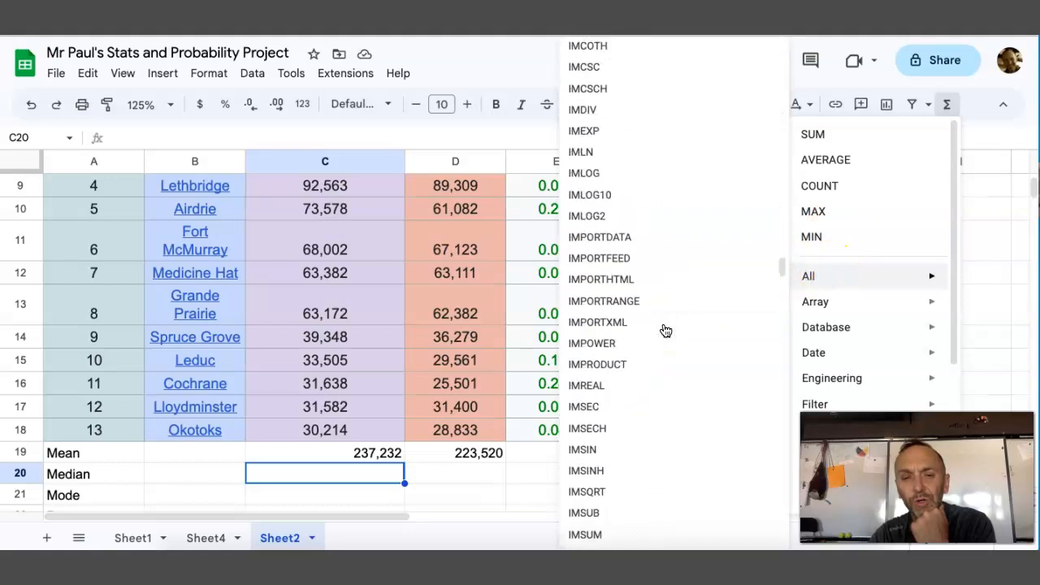
{"action": "scroll", "coordinate": [666, 331], "scroll_direction": "up", "scroll_amount": 10}
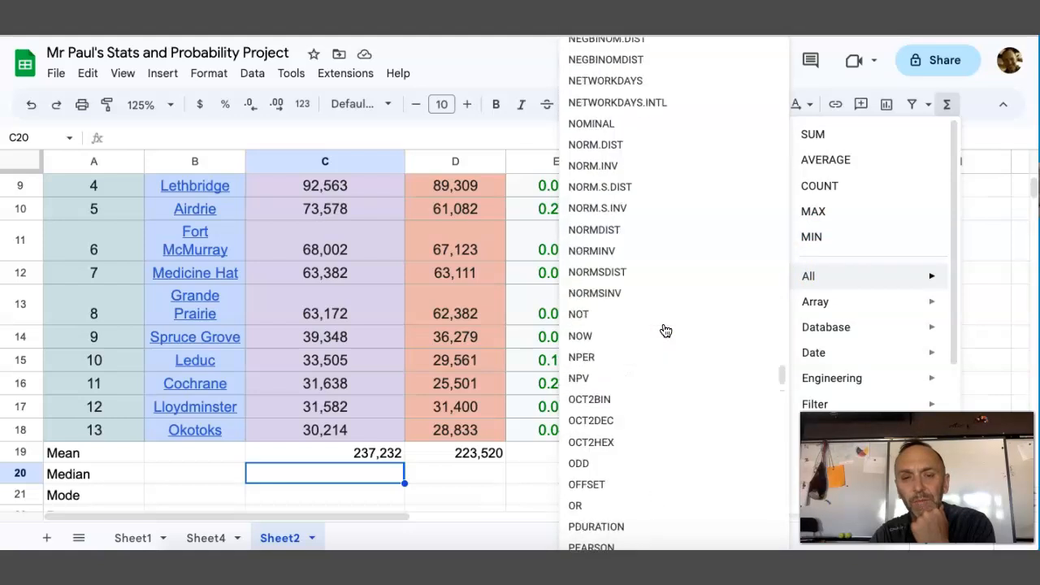
{"action": "scroll", "coordinate": [665, 330], "scroll_direction": "up", "scroll_amount": 5}
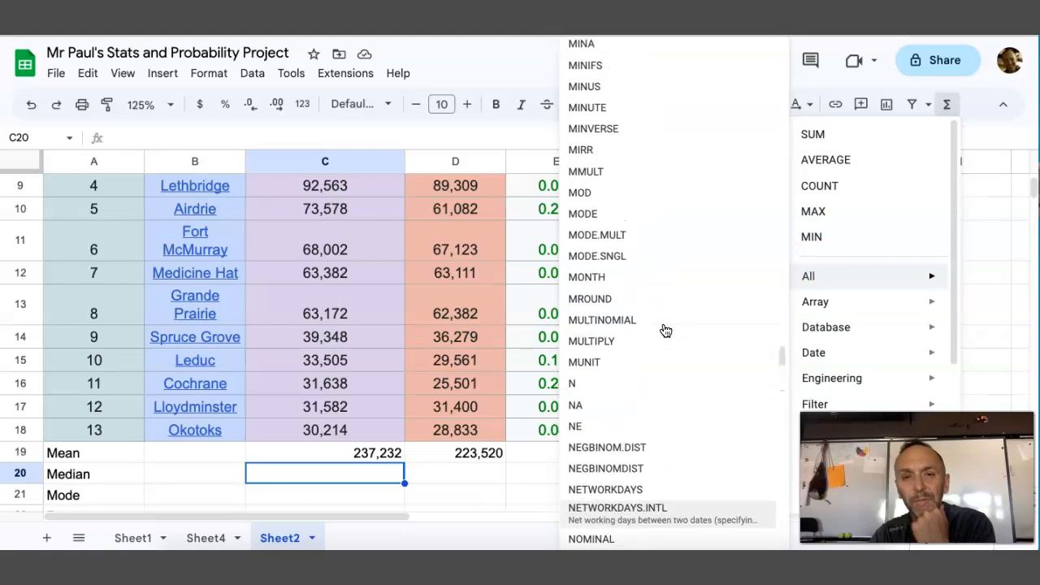
{"action": "scroll", "coordinate": [664, 331], "scroll_direction": "up", "scroll_amount": 3}
{"action": "scroll", "coordinate": [664, 330], "scroll_direction": "down", "scroll_amount": 3}
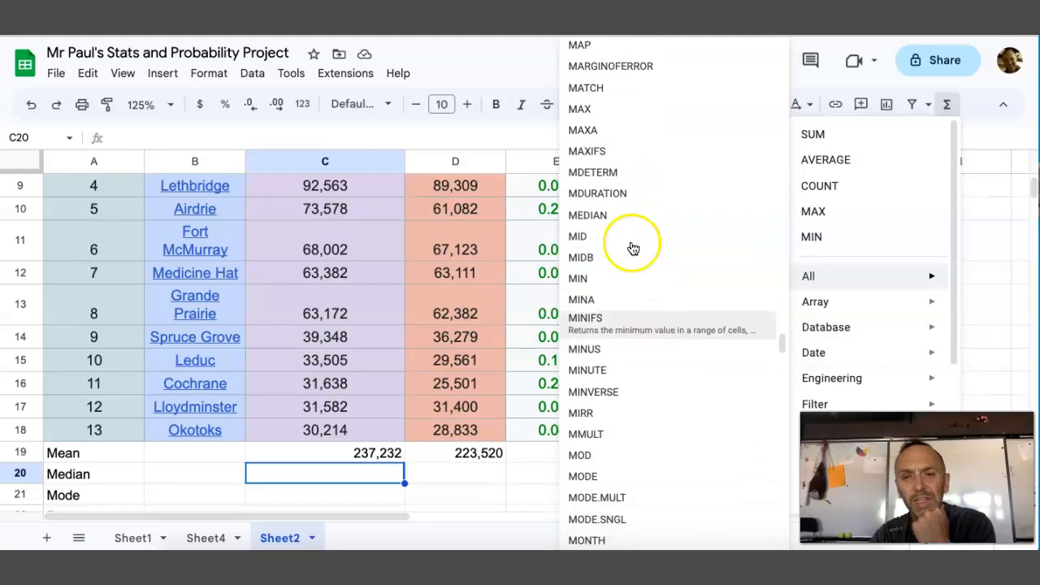
{"action": "left_click", "coordinate": [606, 227]}
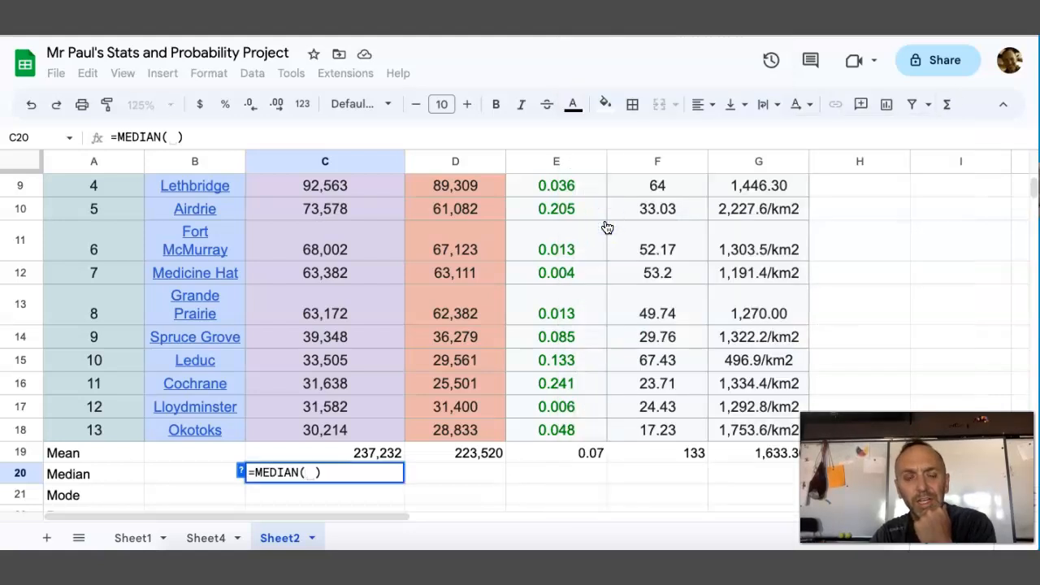
{"action": "left_click_drag", "start_coordinate": [351, 436], "coordinate": [329, 293]}
{"action": "key", "text": "Return"}
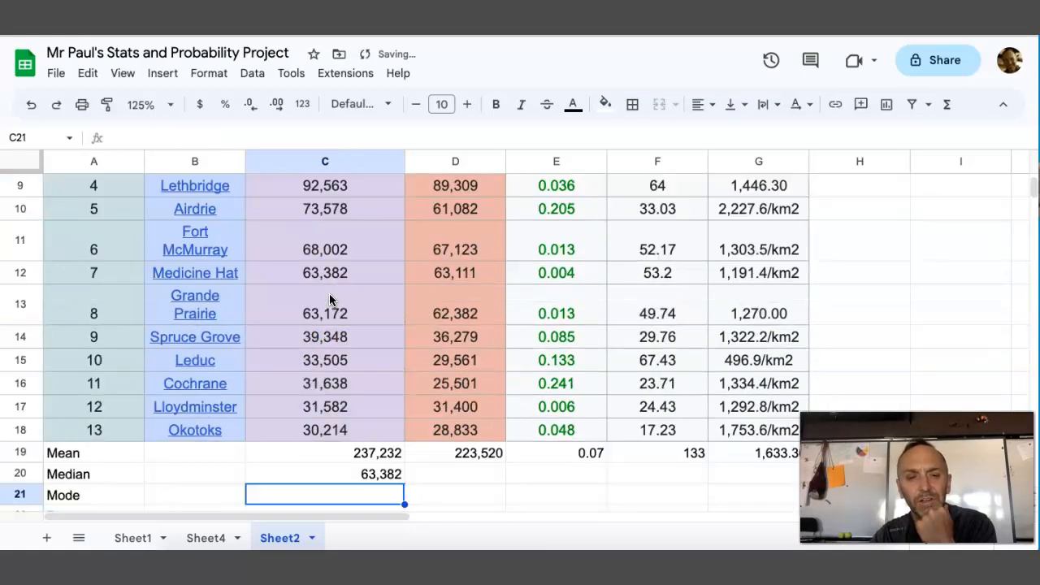
Copy the median formula from C20 across D20:G20 for the remaining columns
{"action": "left_click", "coordinate": [362, 478]}
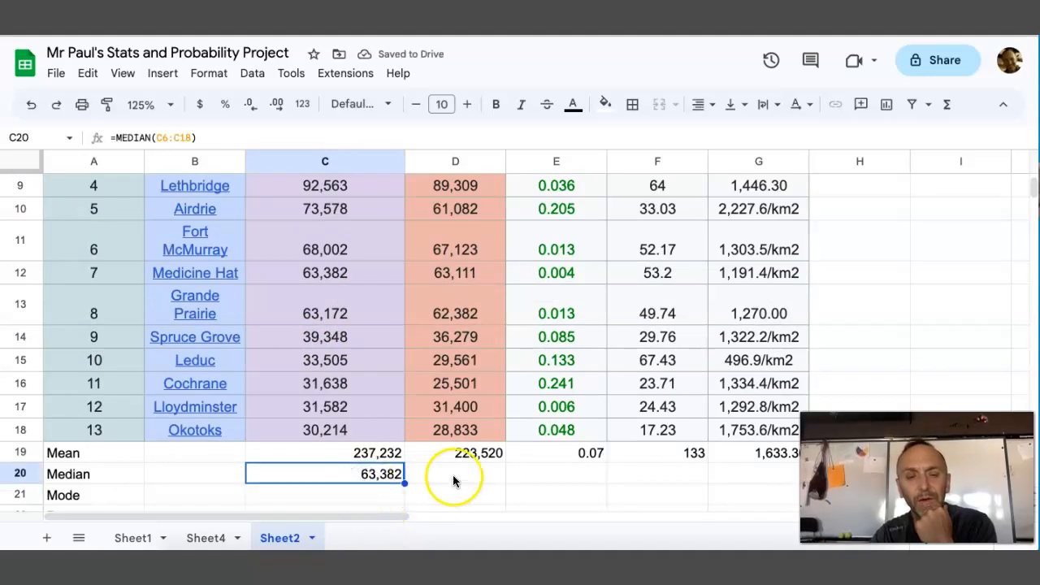
{"action": "left_click", "coordinate": [375, 455]}
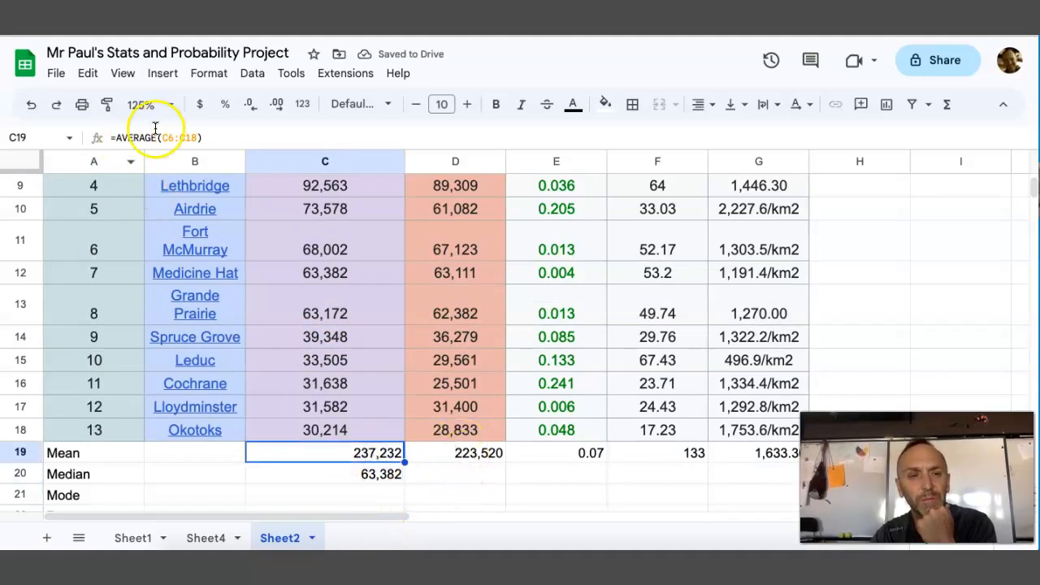
{"action": "left_click", "coordinate": [432, 466]}
{"action": "left_click", "coordinate": [442, 452]}
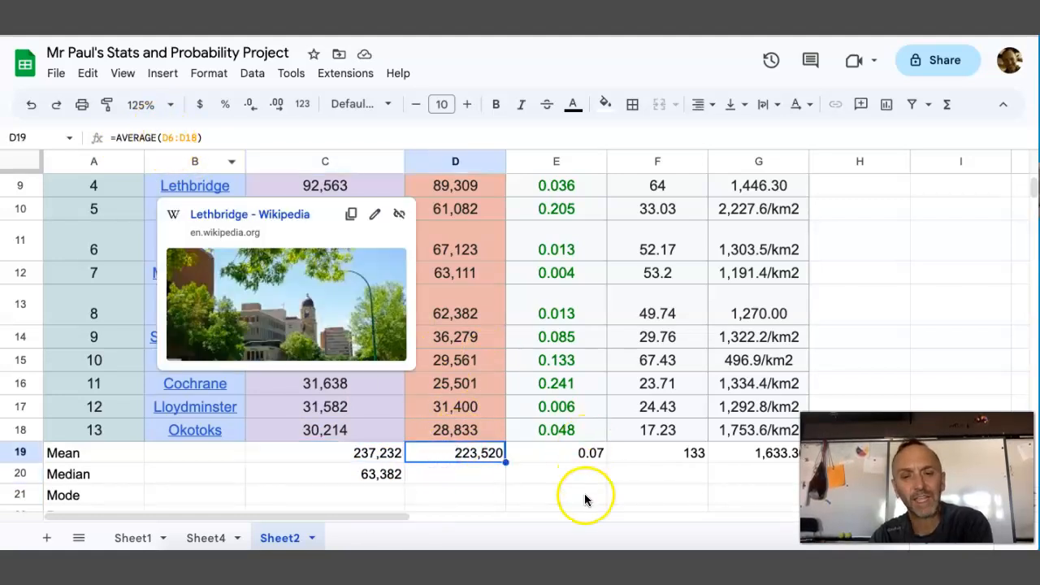
{"action": "left_click", "coordinate": [580, 452]}
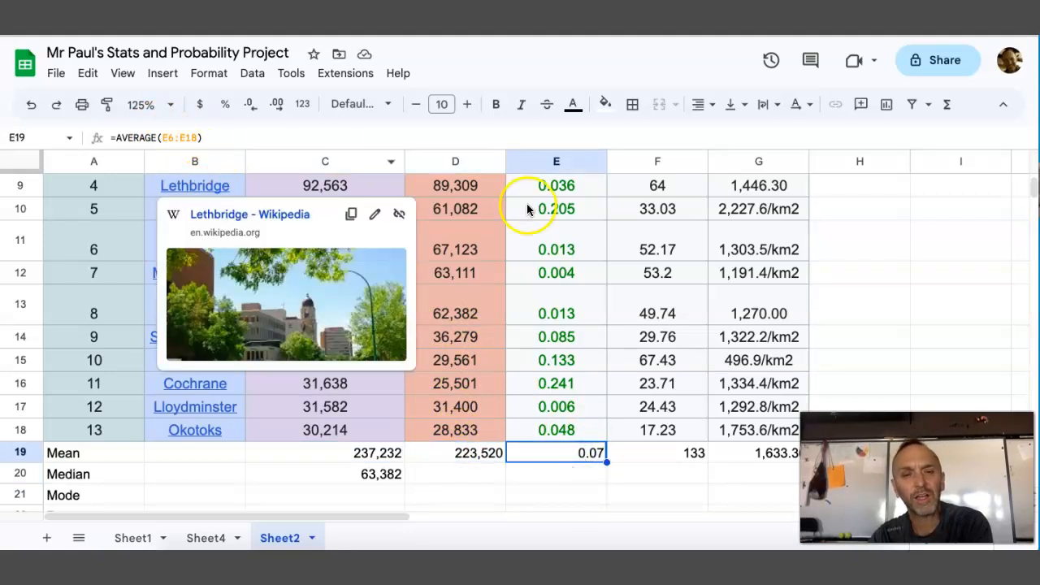
{"action": "left_click", "coordinate": [381, 476]}
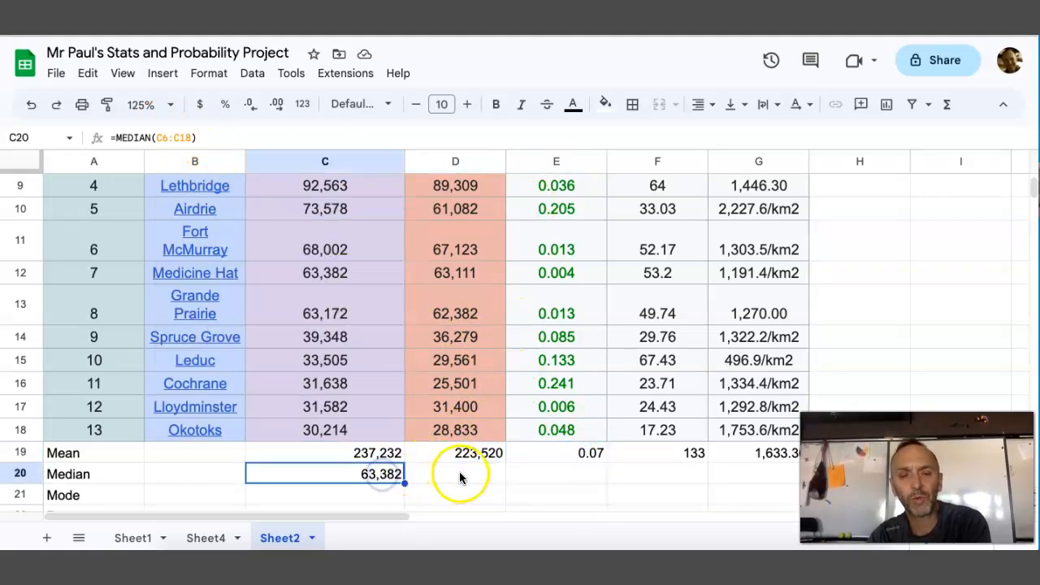
{"action": "left_click", "coordinate": [459, 473]}
{"action": "left_click", "coordinate": [380, 484]}
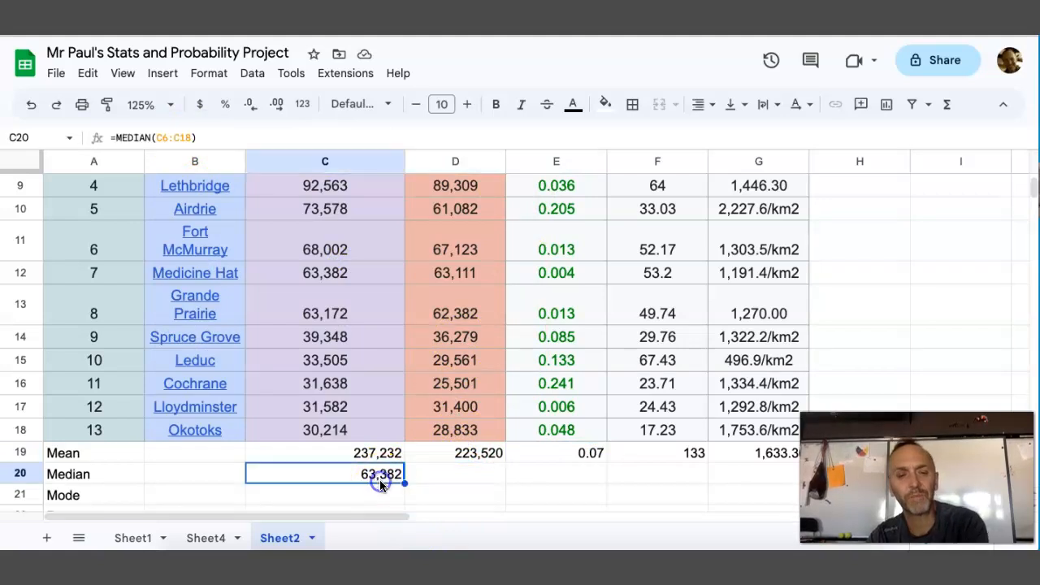
{"action": "key", "text": "ctrl+c"}
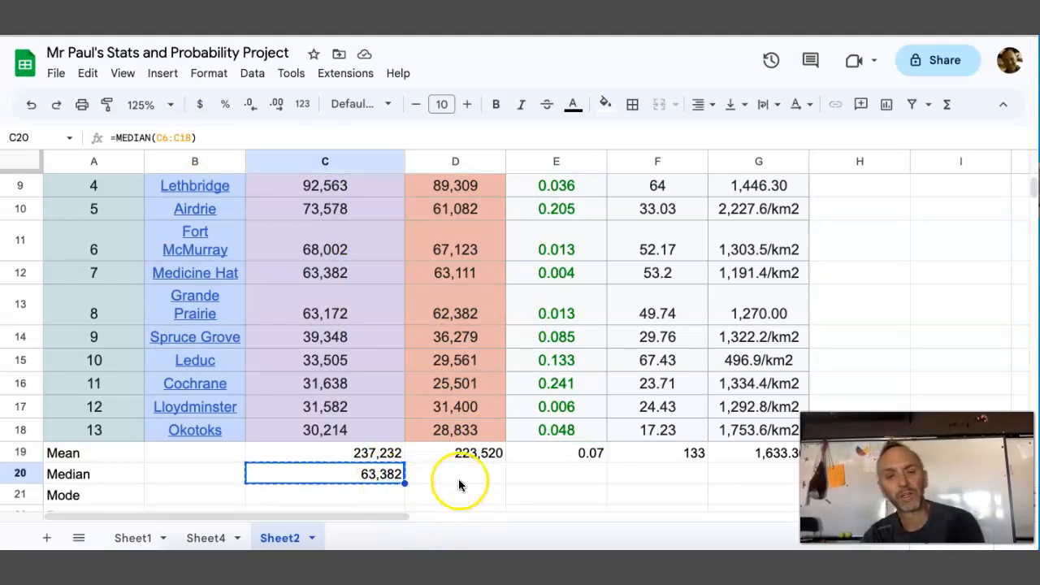
{"action": "left_click_drag", "start_coordinate": [459, 474], "coordinate": [755, 482]}
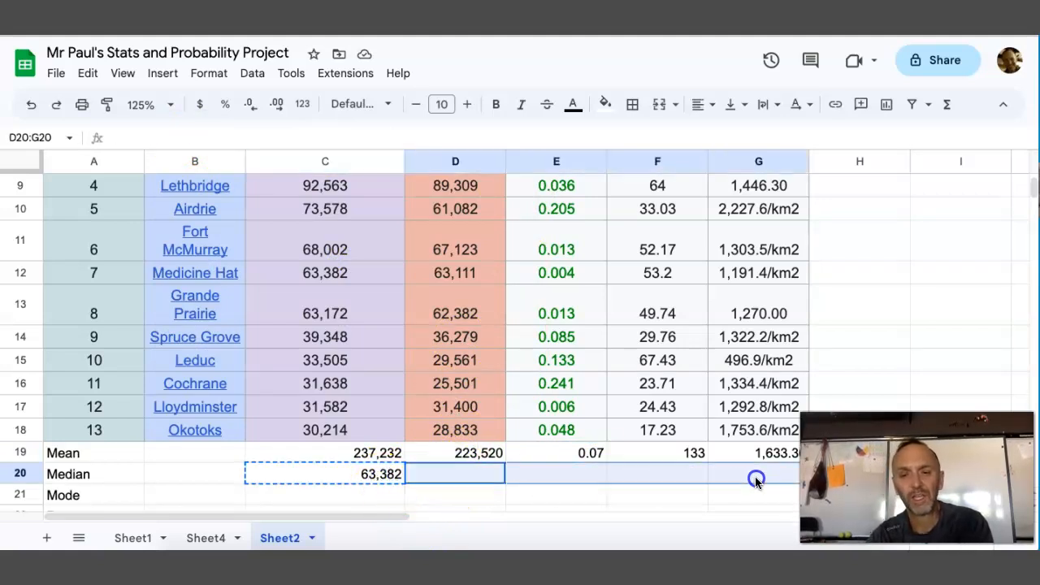
{"action": "key", "text": "ctrl+v"}
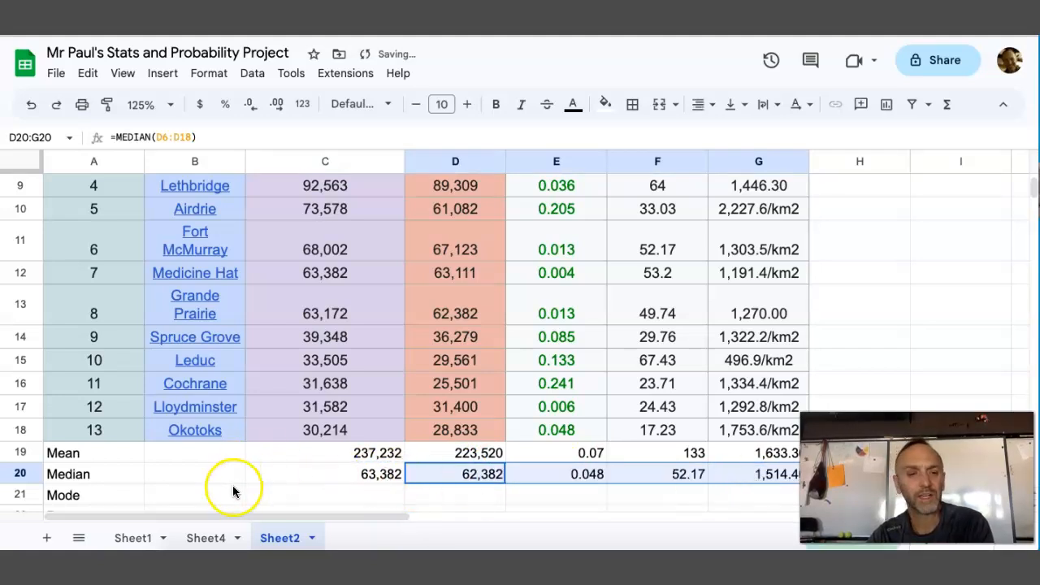
Calculate the mode of the 2021 city populations, C6:C18, in C21 with the MODE function
{"action": "left_click", "coordinate": [291, 482]}
{"action": "left_click", "coordinate": [303, 491]}
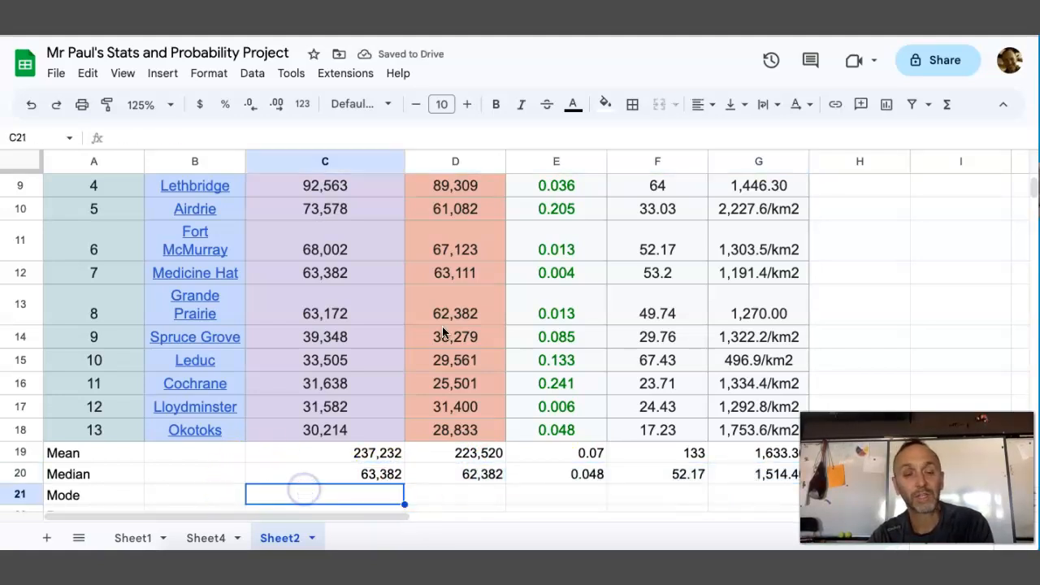
{"action": "left_click", "coordinate": [947, 104]}
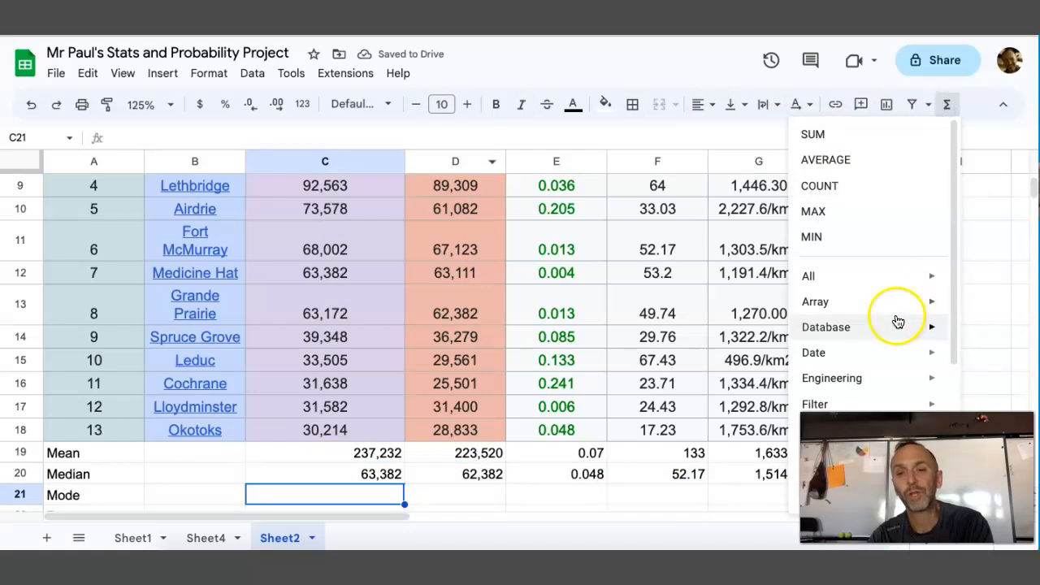
{"action": "left_click", "coordinate": [863, 283]}
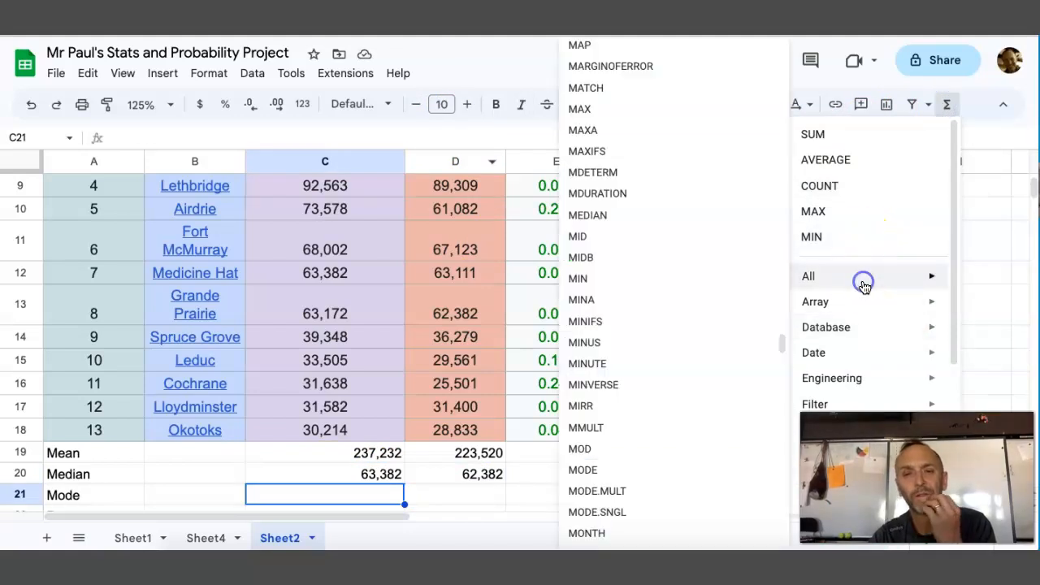
{"action": "left_click", "coordinate": [606, 470]}
{"action": "left_click_drag", "start_coordinate": [328, 419], "coordinate": [322, 341]}
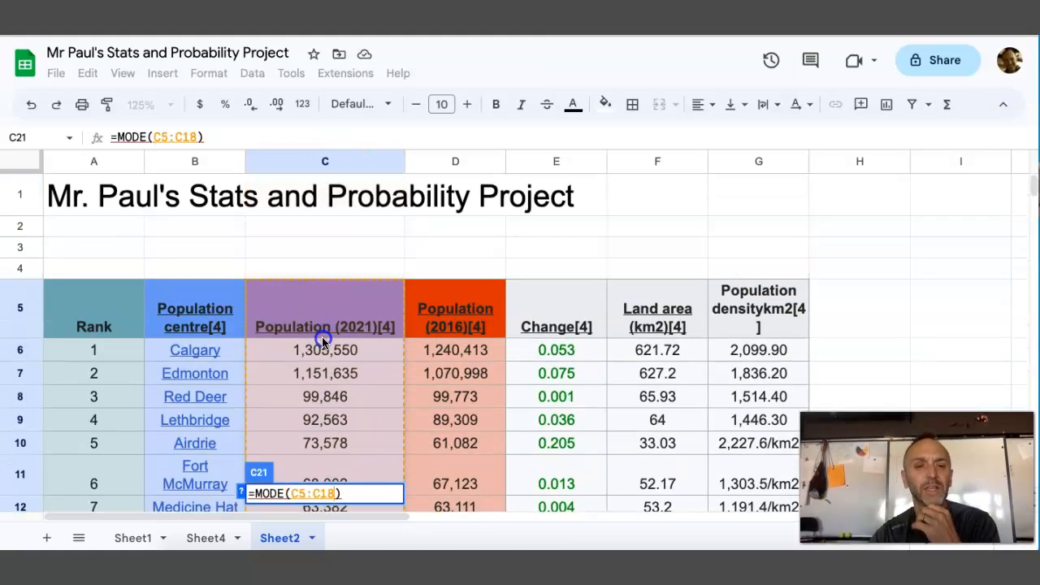
{"action": "key", "text": "Return"}
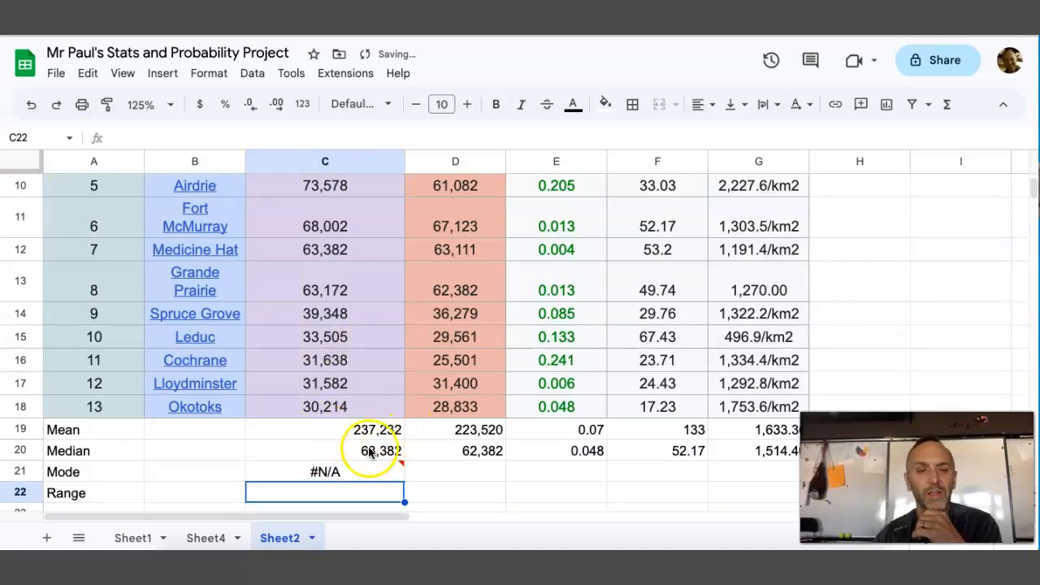
Copy the mode formula from C21 across D21:G21 for the remaining columns
{"action": "left_click", "coordinate": [370, 453]}
{"action": "left_click", "coordinate": [333, 472]}
{"action": "key", "text": "ctrl+c"}
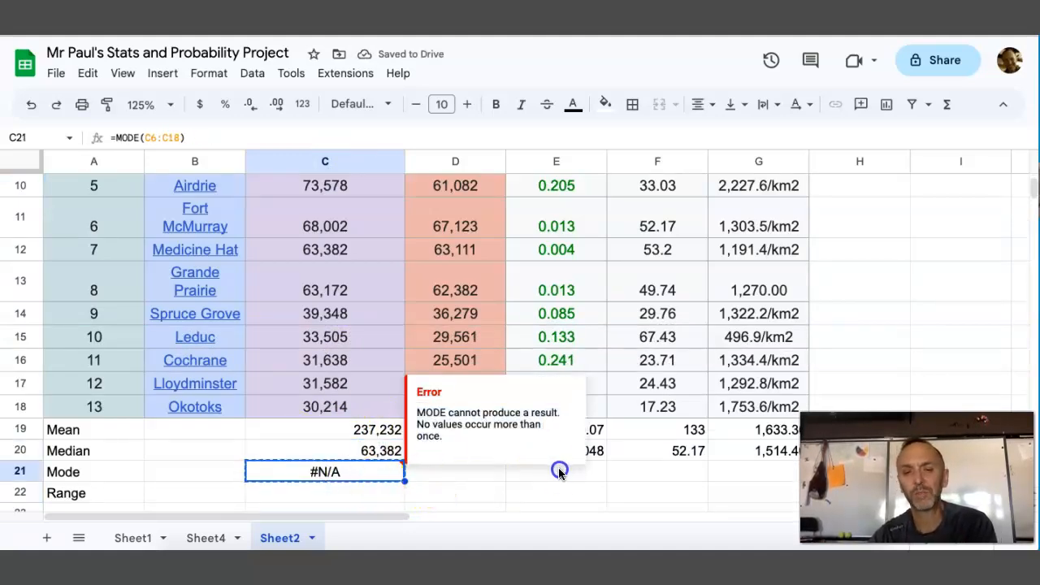
{"action": "left_click", "coordinate": [503, 490]}
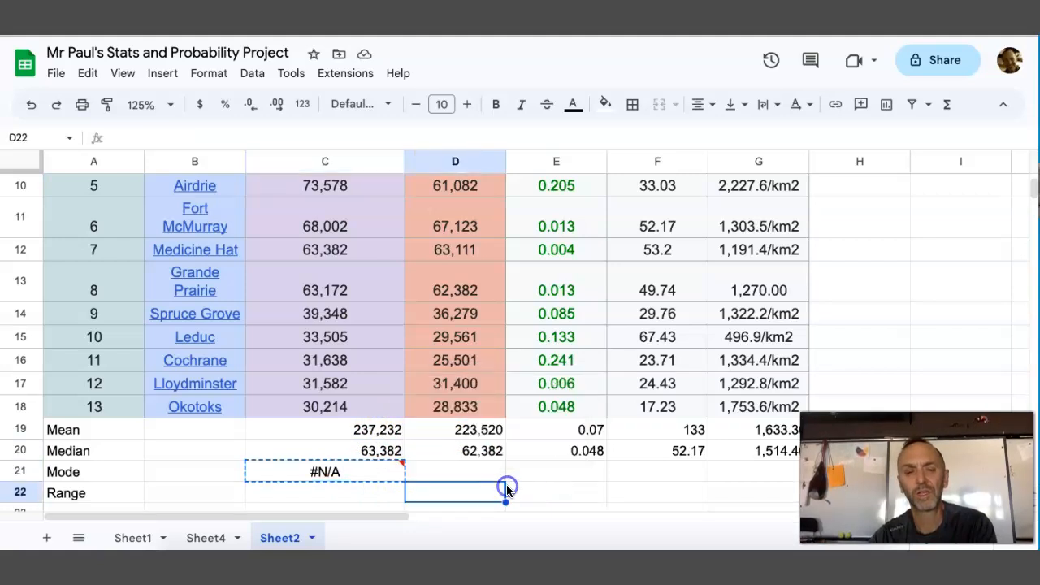
{"action": "left_click_drag", "start_coordinate": [471, 473], "coordinate": [728, 475]}
{"action": "key", "text": "ctrl+v"}
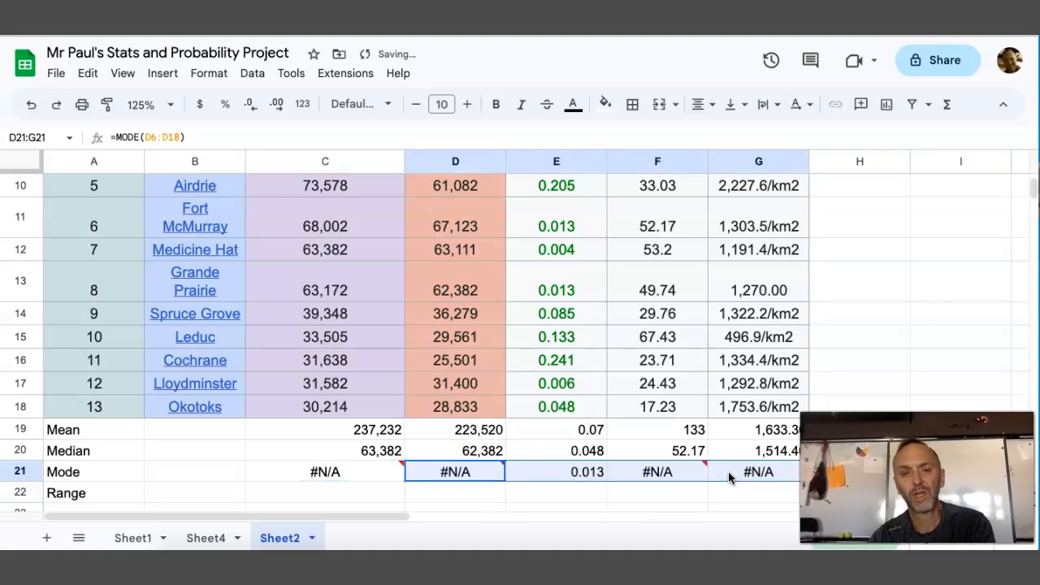
{"action": "left_click", "coordinate": [501, 491]}
{"action": "left_click", "coordinate": [349, 474]}
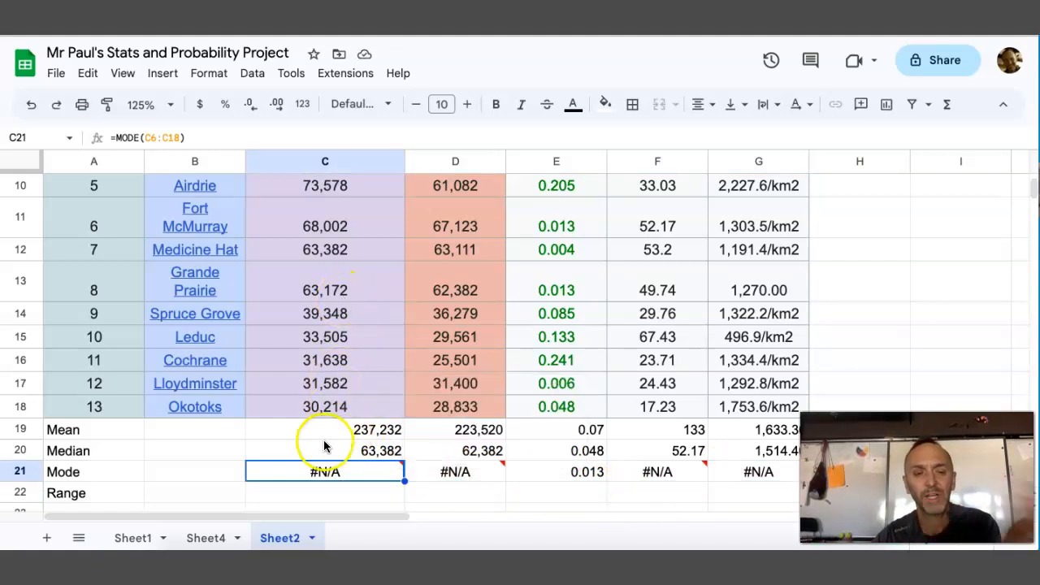
Enter the text "Max - Min" in C22 of the Range row
{"action": "left_click", "coordinate": [291, 495]}
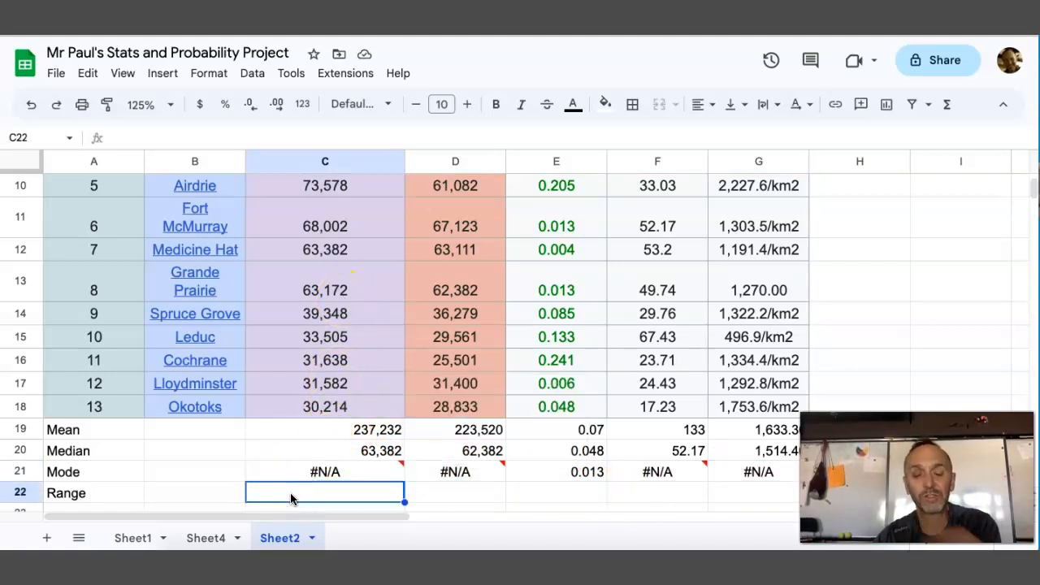
{"action": "type", "text": "Mn"}
{"action": "type", "text": "in"}
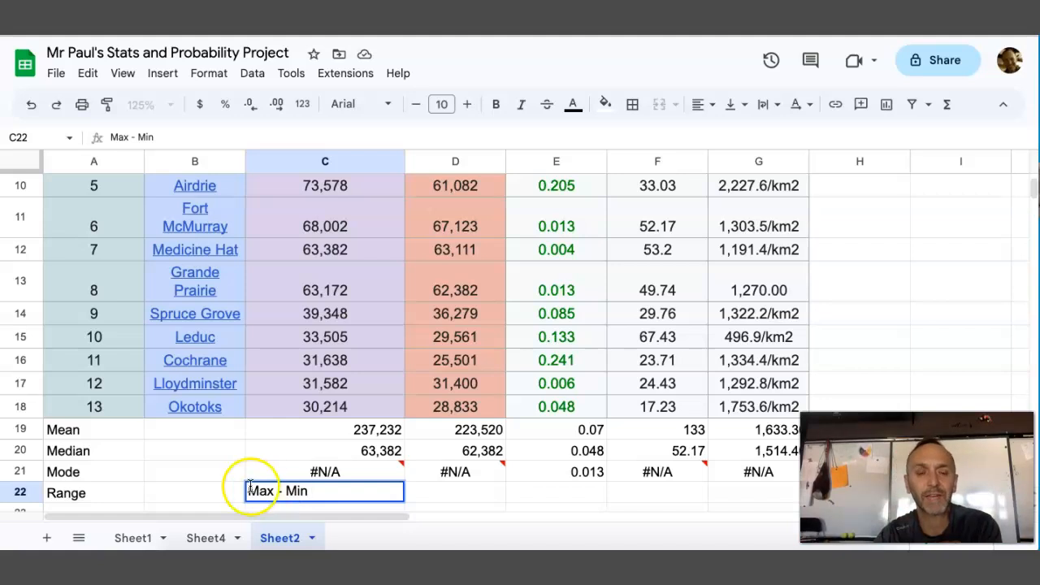
{"action": "scroll", "coordinate": [446, 387], "scroll_direction": "up", "scroll_amount": 3}
{"action": "scroll", "coordinate": [446, 387], "scroll_direction": "down", "scroll_amount": 1}
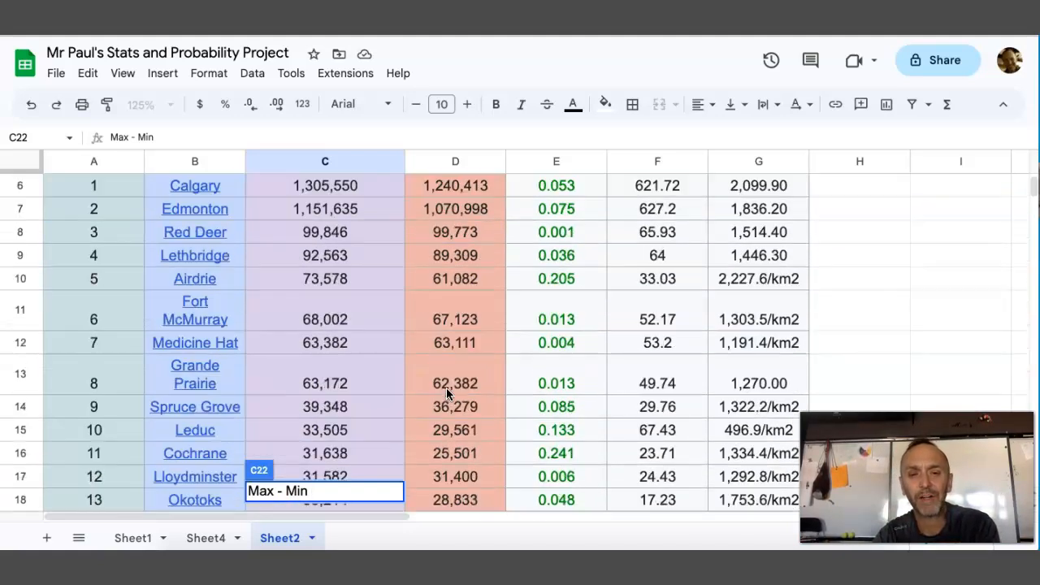
{"action": "left_click", "coordinate": [448, 375]}
Switch to Calculator and divide 13000000 by 30000 to compare the largest and smallest 2021 populations, then close it
{"action": "scroll", "coordinate": [488, 356], "scroll_direction": "up", "scroll_amount": 1}
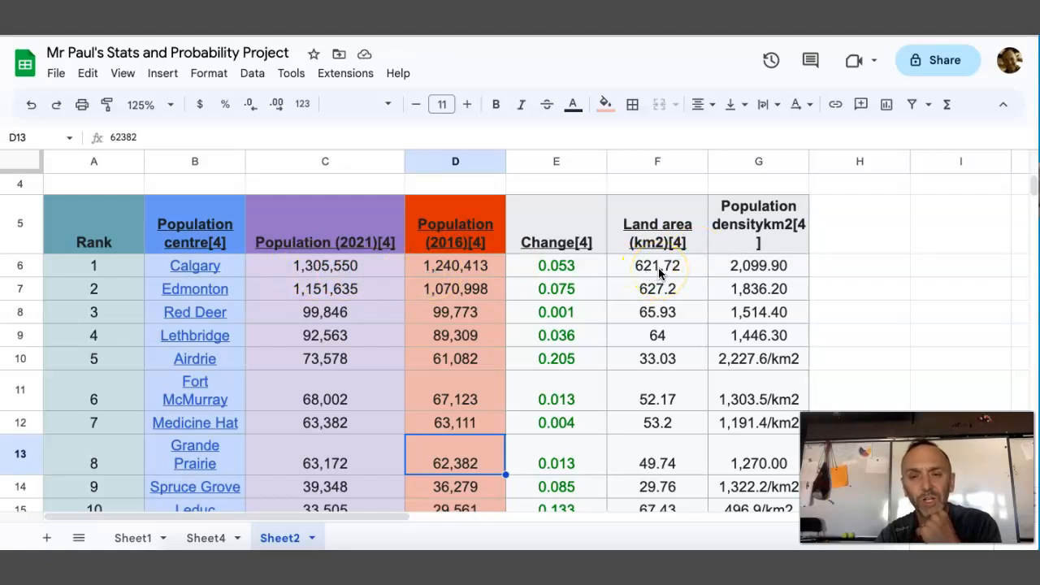
{"action": "scroll", "coordinate": [660, 274], "scroll_direction": "down", "scroll_amount": 3}
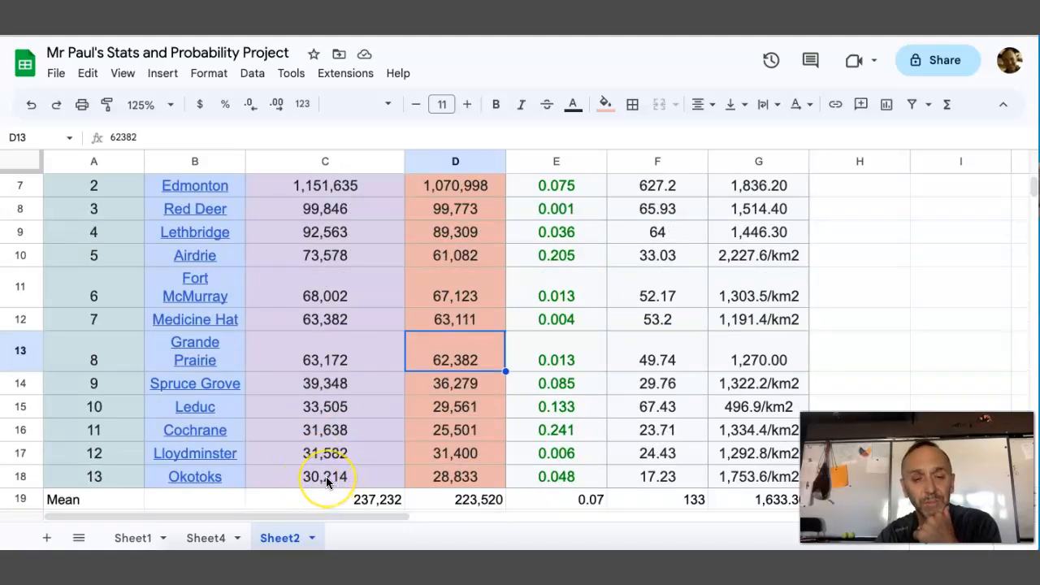
{"action": "scroll", "coordinate": [326, 481], "scroll_direction": "up", "scroll_amount": 1}
{"action": "scroll", "coordinate": [325, 481], "scroll_direction": "down", "scroll_amount": 1}
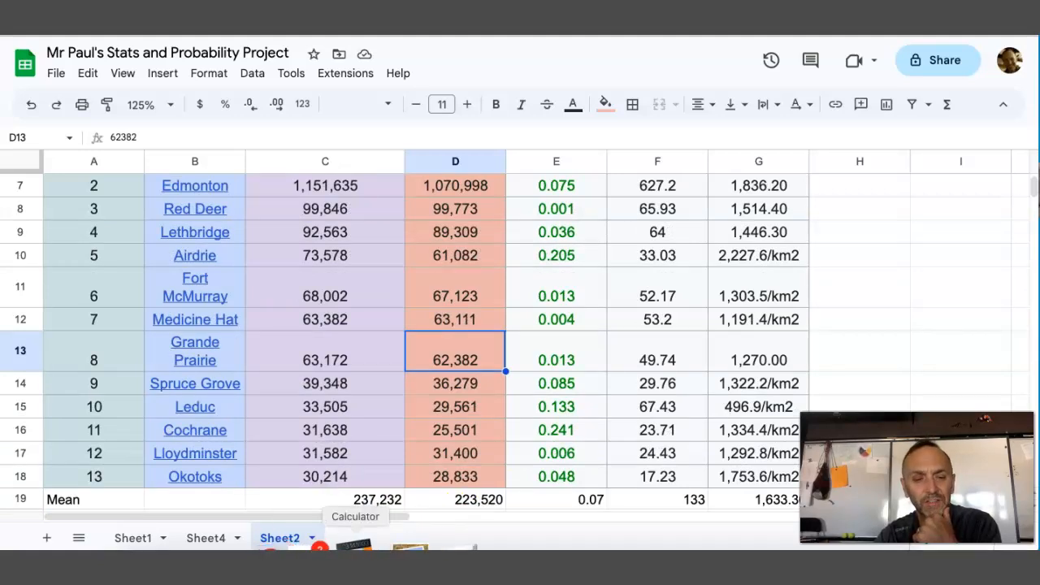
{"action": "left_click", "coordinate": [350, 543]}
{"action": "left_click", "coordinate": [827, 186]}
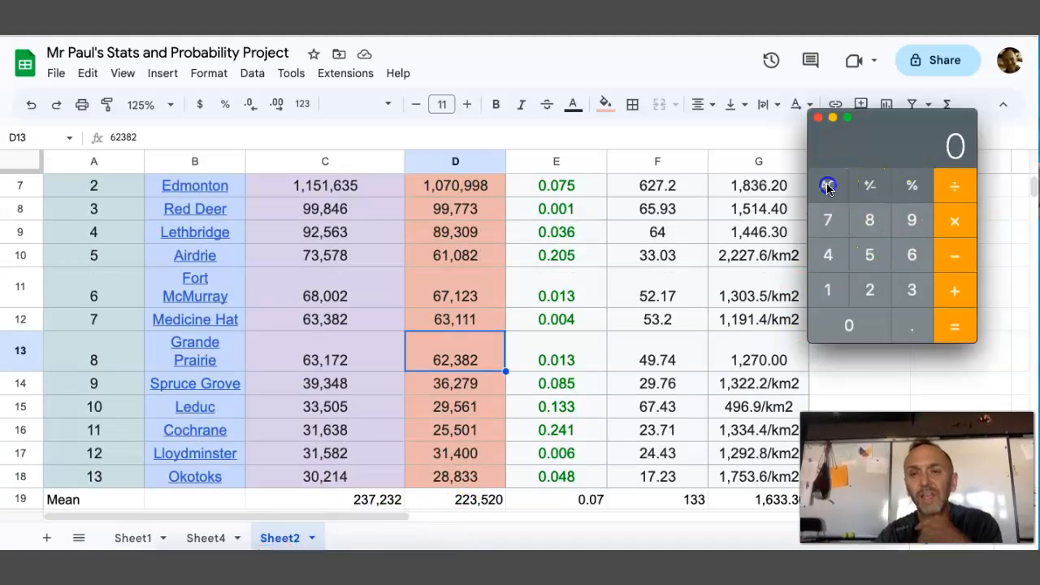
{"action": "type", "text": "1300000"}
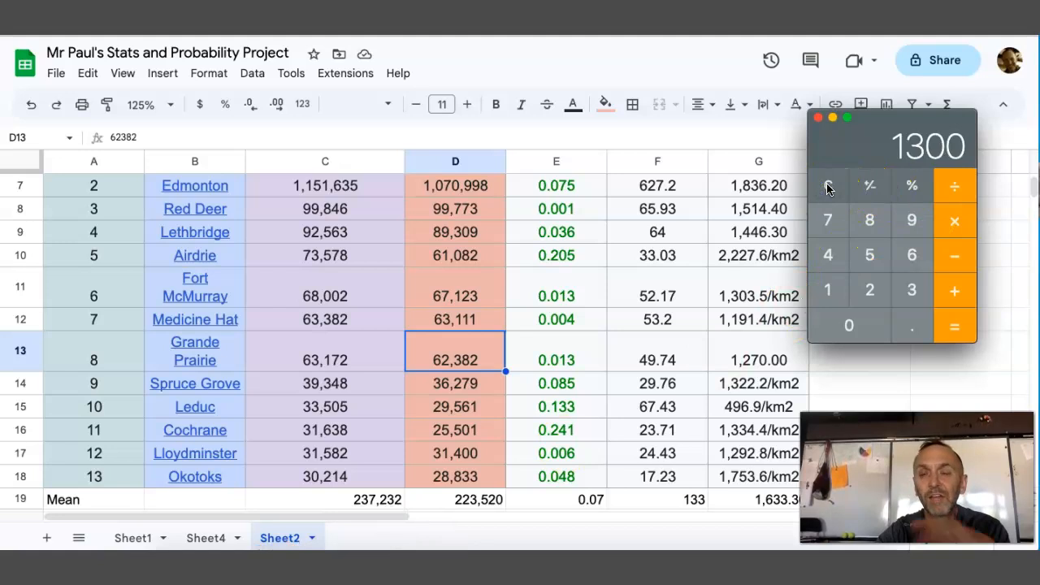
{"action": "type", "text": "0"}
{"action": "left_click", "coordinate": [964, 190]}
{"action": "type", "text": "30000"}
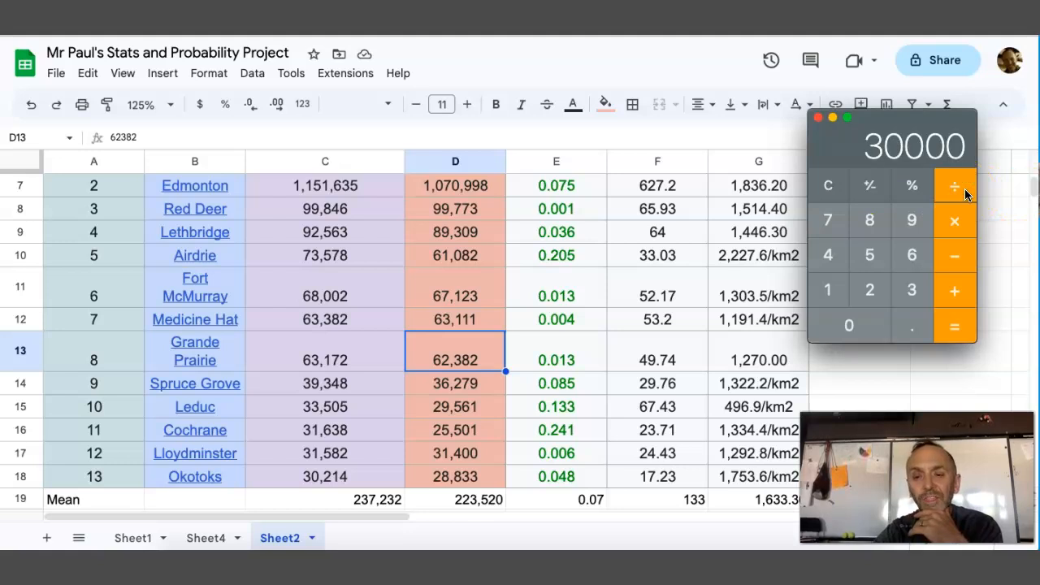
{"action": "key", "text": "Return"}
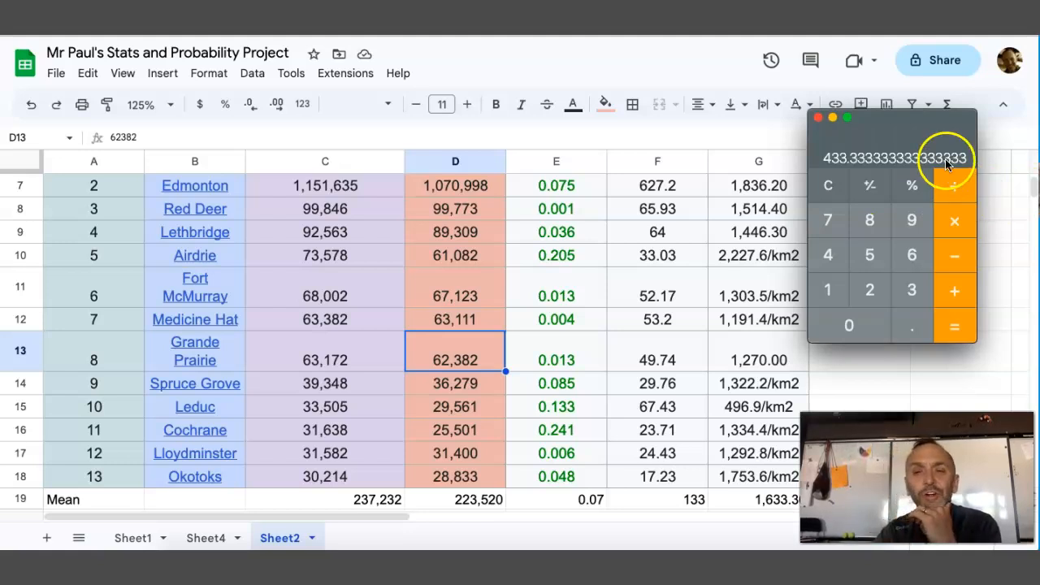
{"action": "left_click", "coordinate": [818, 118]}
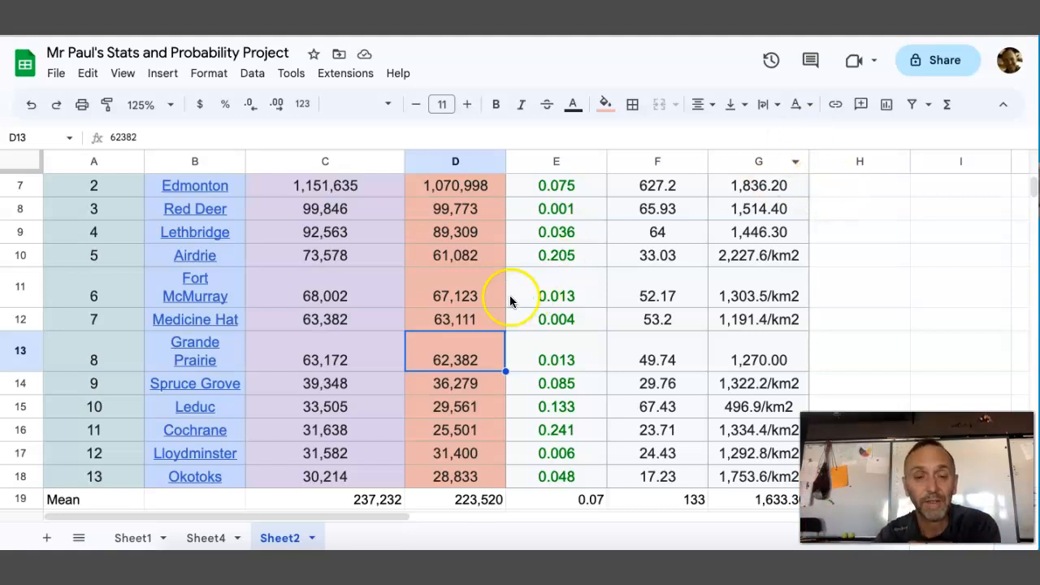
Compare Calgary's land area with Okotoks' by dividing 621 by 17 in Calculator, then clear and close it
{"action": "left_click", "coordinate": [441, 479]}
{"action": "left_click", "coordinate": [672, 482]}
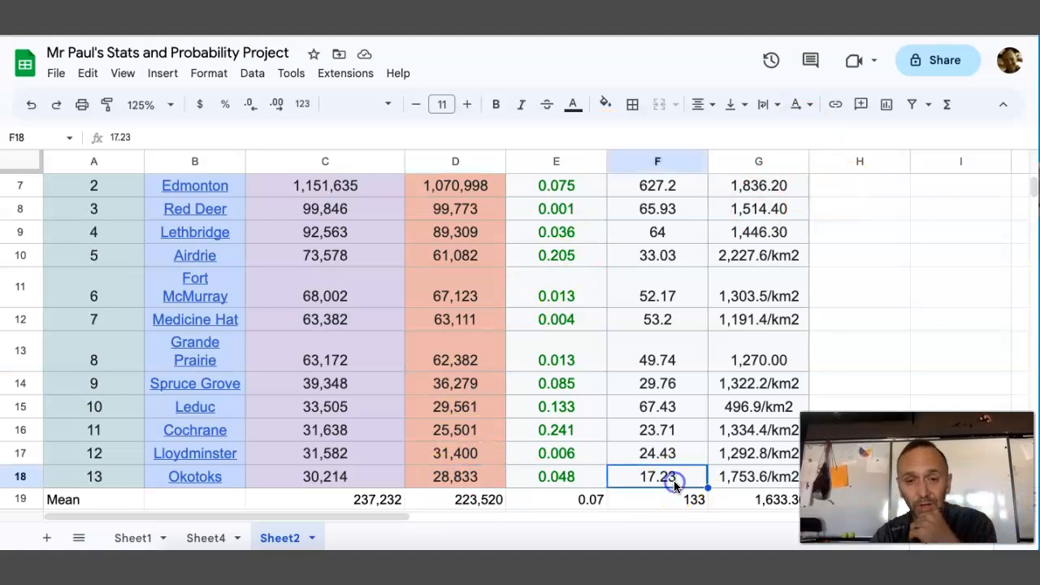
{"action": "scroll", "coordinate": [673, 480], "scroll_direction": "up", "scroll_amount": 2}
{"action": "scroll", "coordinate": [673, 480], "scroll_direction": "down", "scroll_amount": 2}
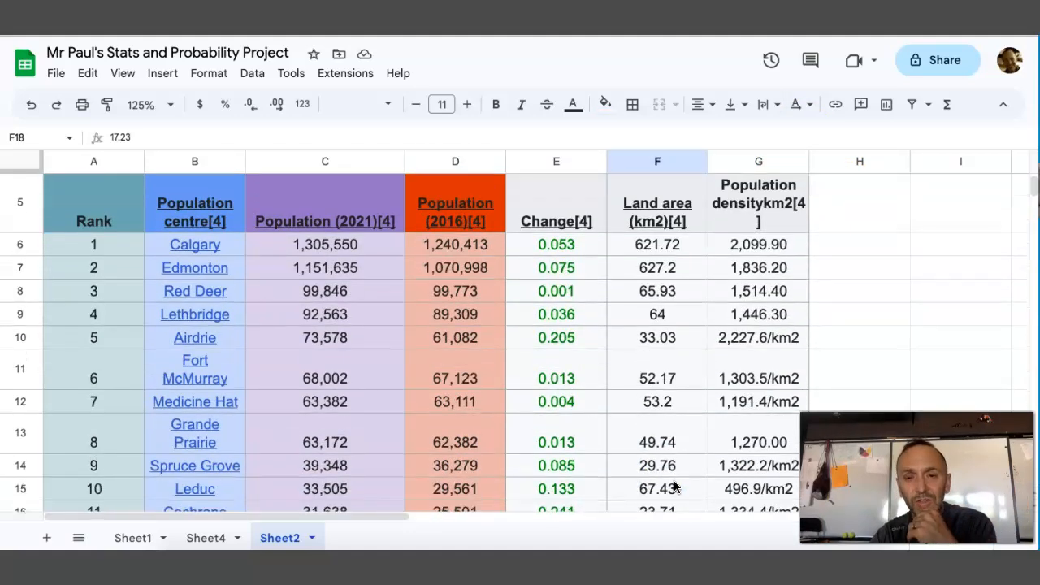
{"action": "scroll", "coordinate": [674, 480], "scroll_direction": "up", "scroll_amount": 1}
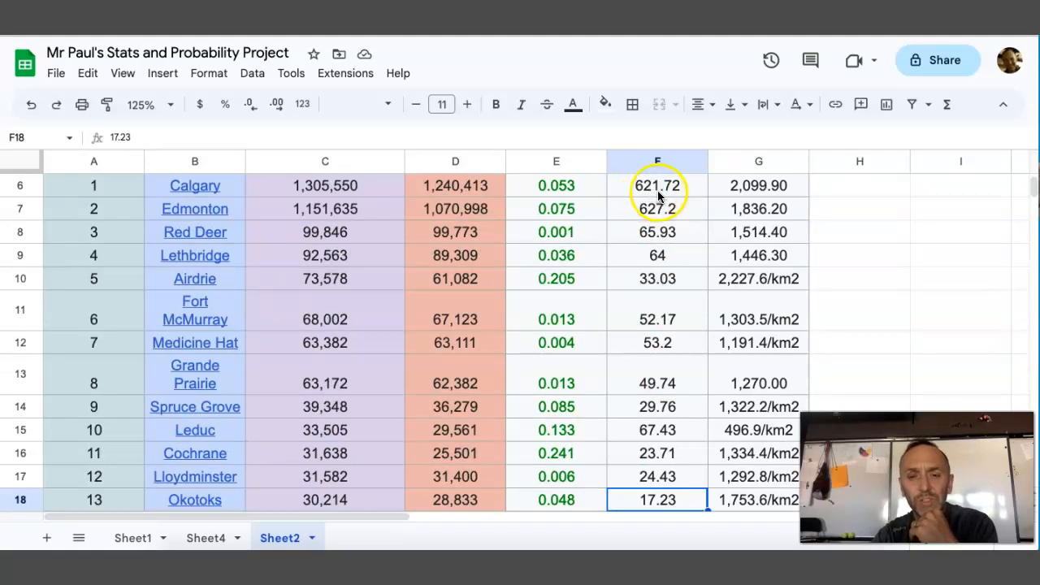
{"action": "scroll", "coordinate": [648, 372], "scroll_direction": "down", "scroll_amount": 1}
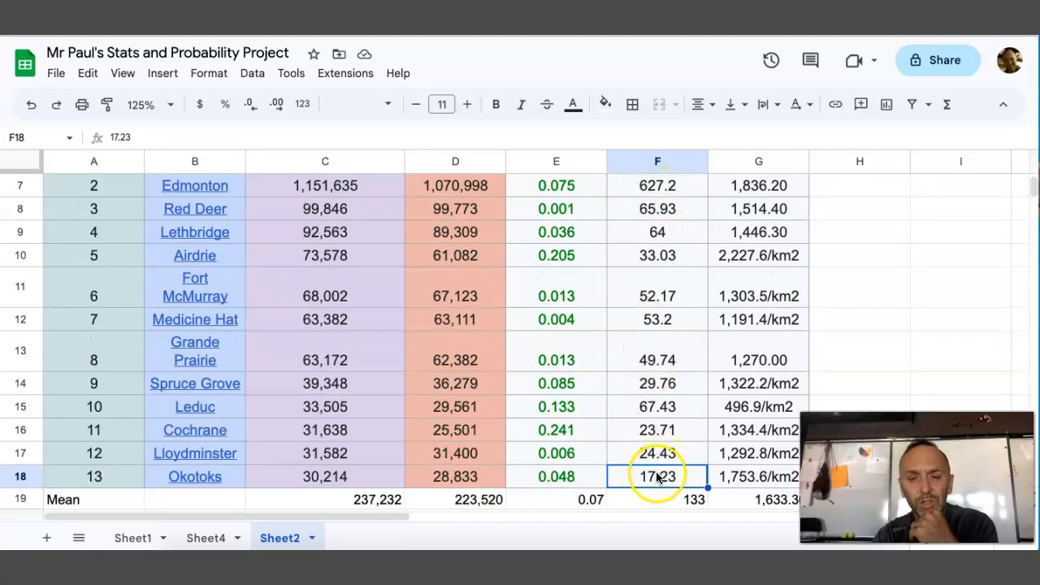
{"action": "left_click", "coordinate": [363, 544]}
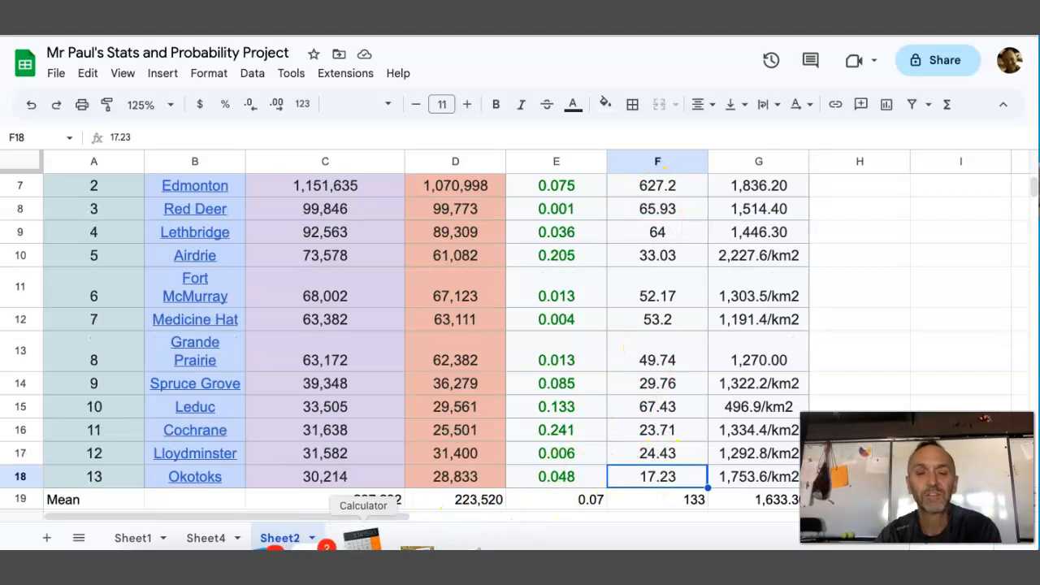
{"action": "type", "text": "621"}
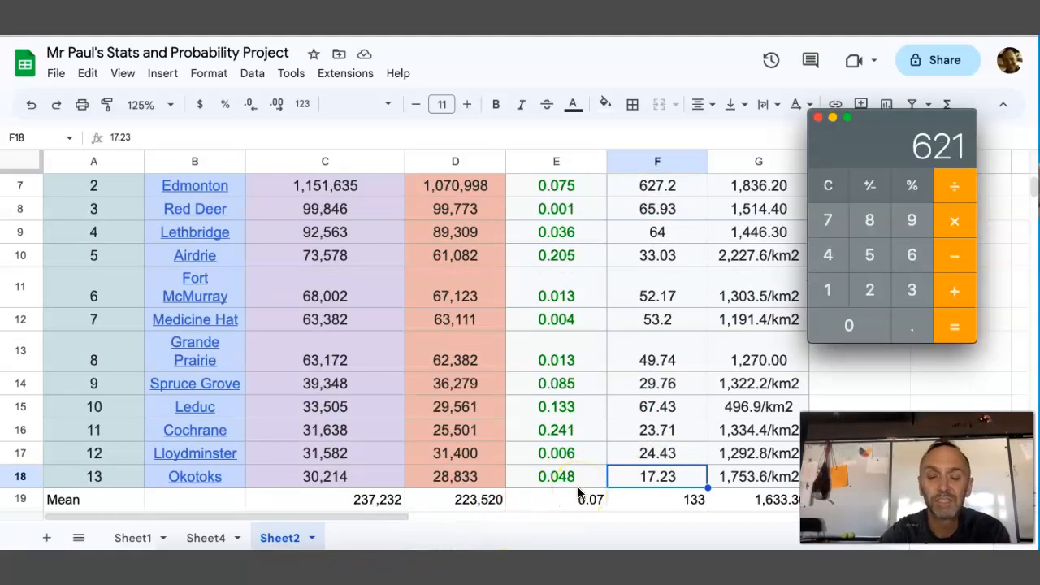
{"action": "left_click", "coordinate": [956, 190]}
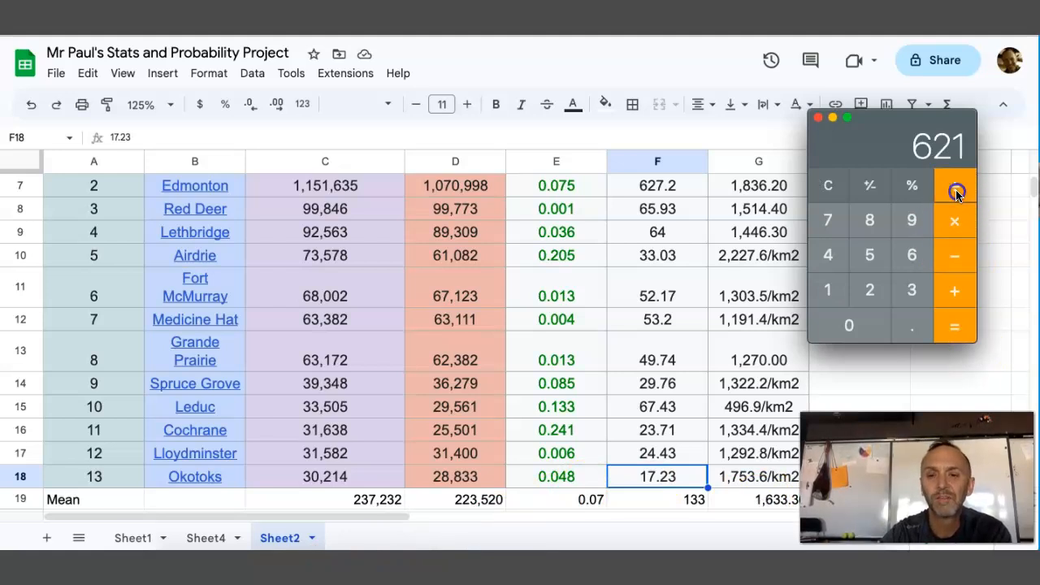
{"action": "type", "text": "17"}
{"action": "key", "text": "Return"}
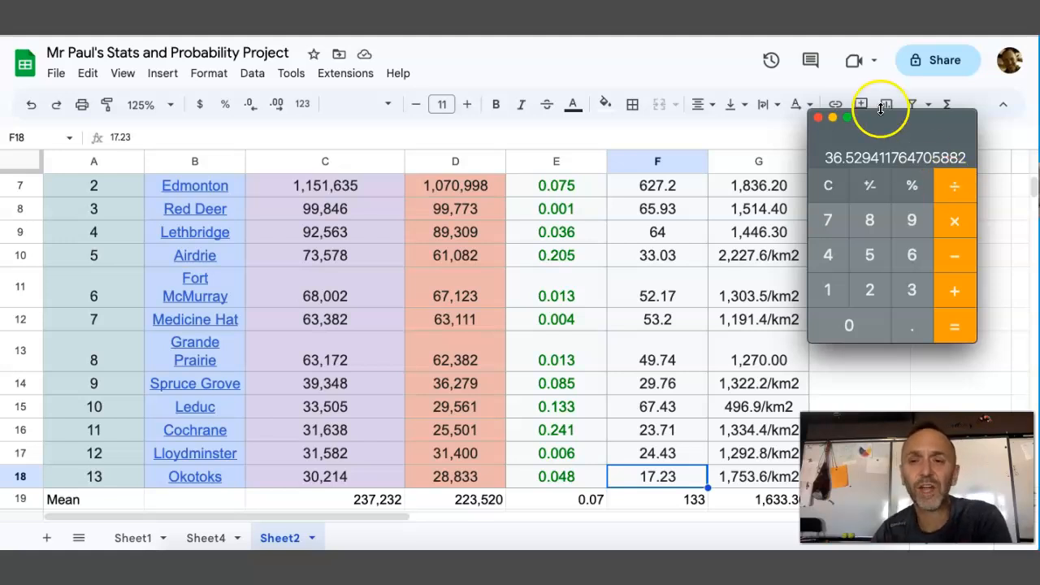
{"action": "left_click", "coordinate": [827, 186]}
{"action": "left_click", "coordinate": [819, 117]}
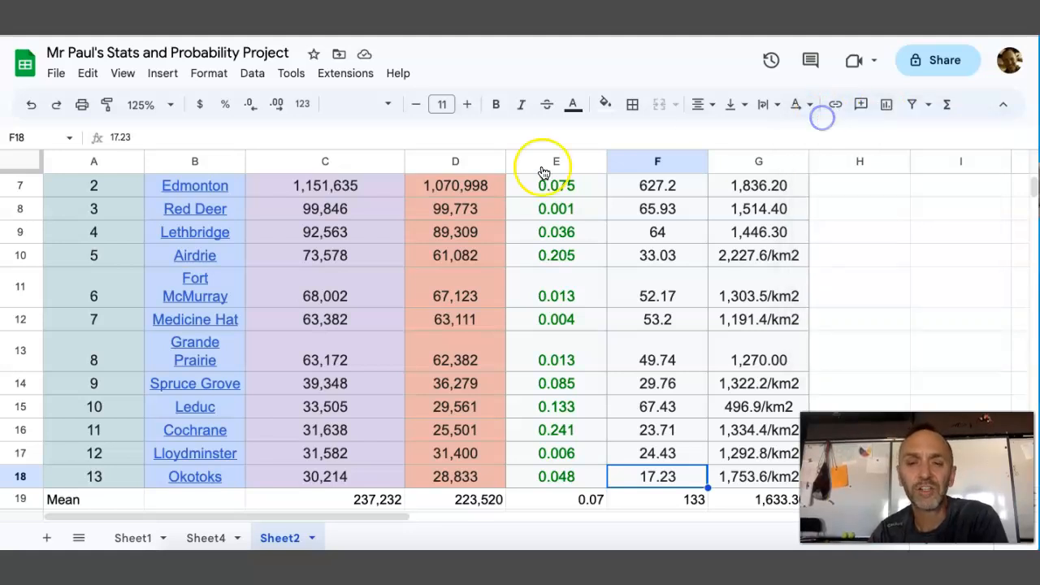
{"action": "scroll", "coordinate": [623, 274], "scroll_direction": "up", "scroll_amount": 3}
{"action": "scroll", "coordinate": [623, 271], "scroll_direction": "down", "scroll_amount": 5}
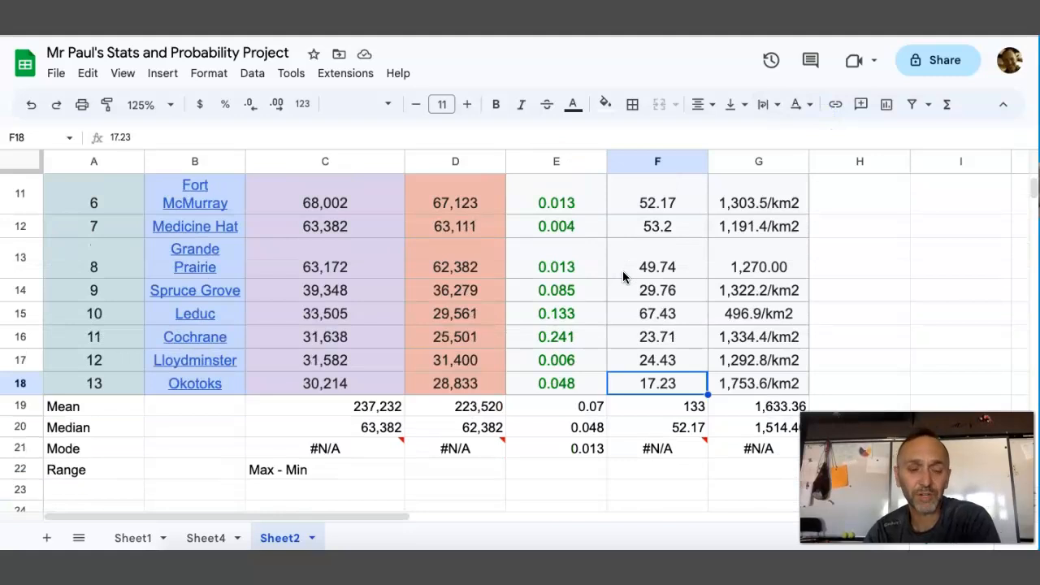
{"action": "scroll", "coordinate": [623, 270], "scroll_direction": "down", "scroll_amount": 2}
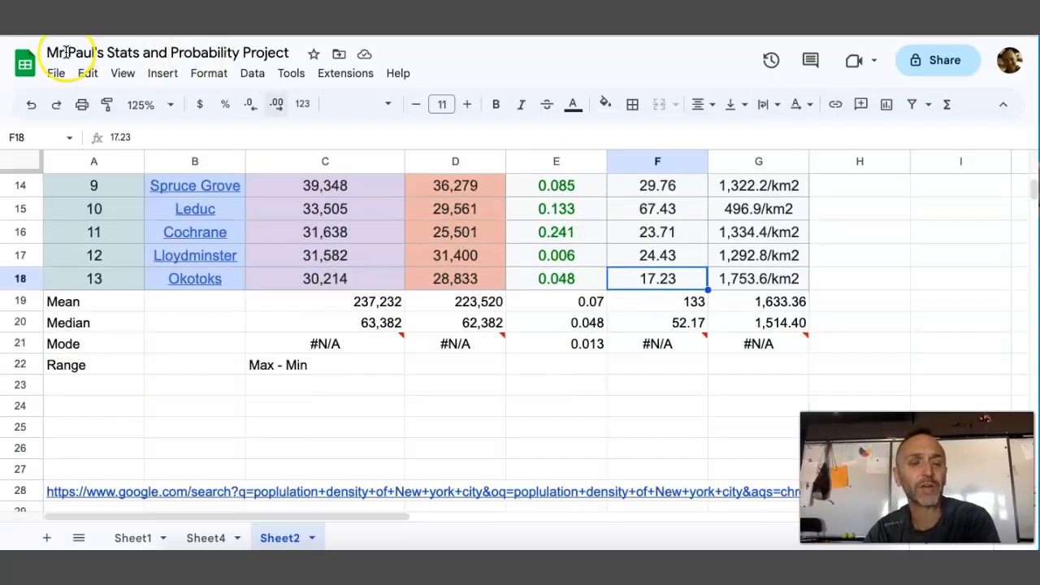